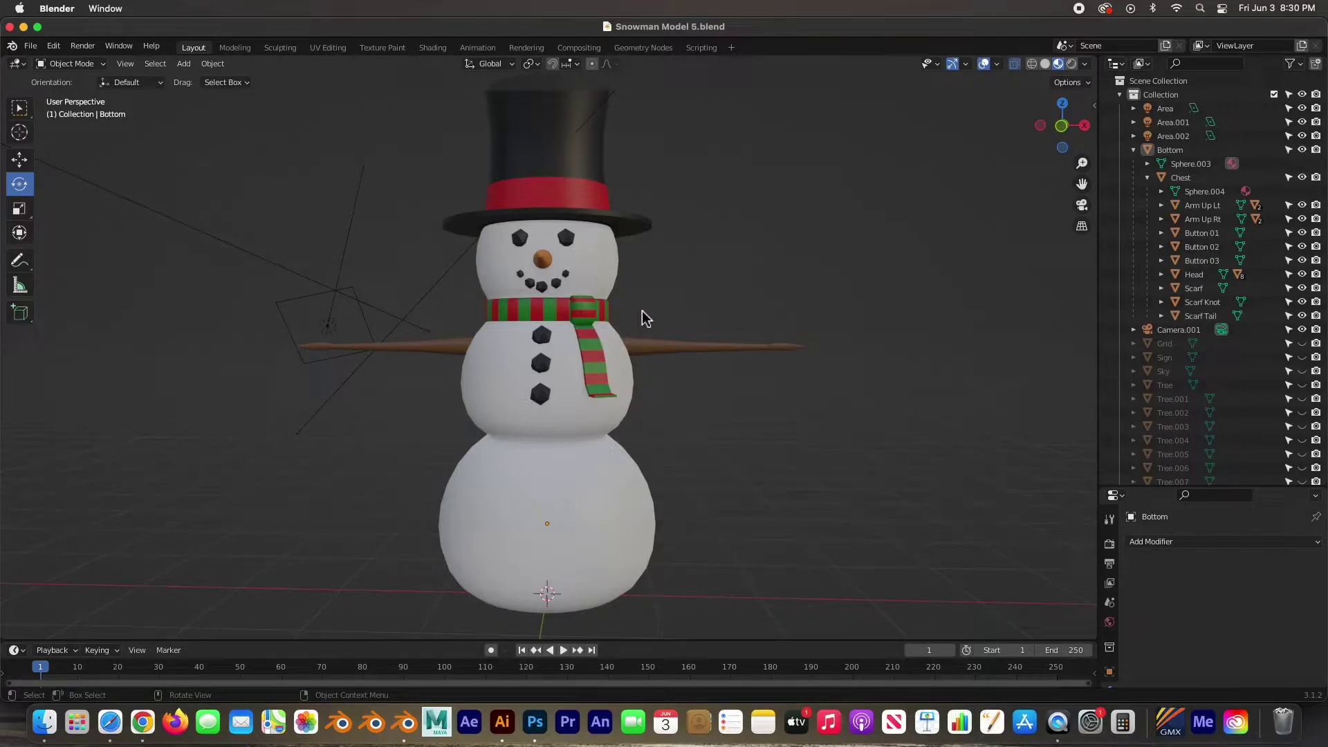
Step: Test-swing the Arm Up Rt arm, then undo so it stays horizontal
{"action": "middle_click_drag", "start_coordinate": [650, 311], "coordinate": [653, 350]}
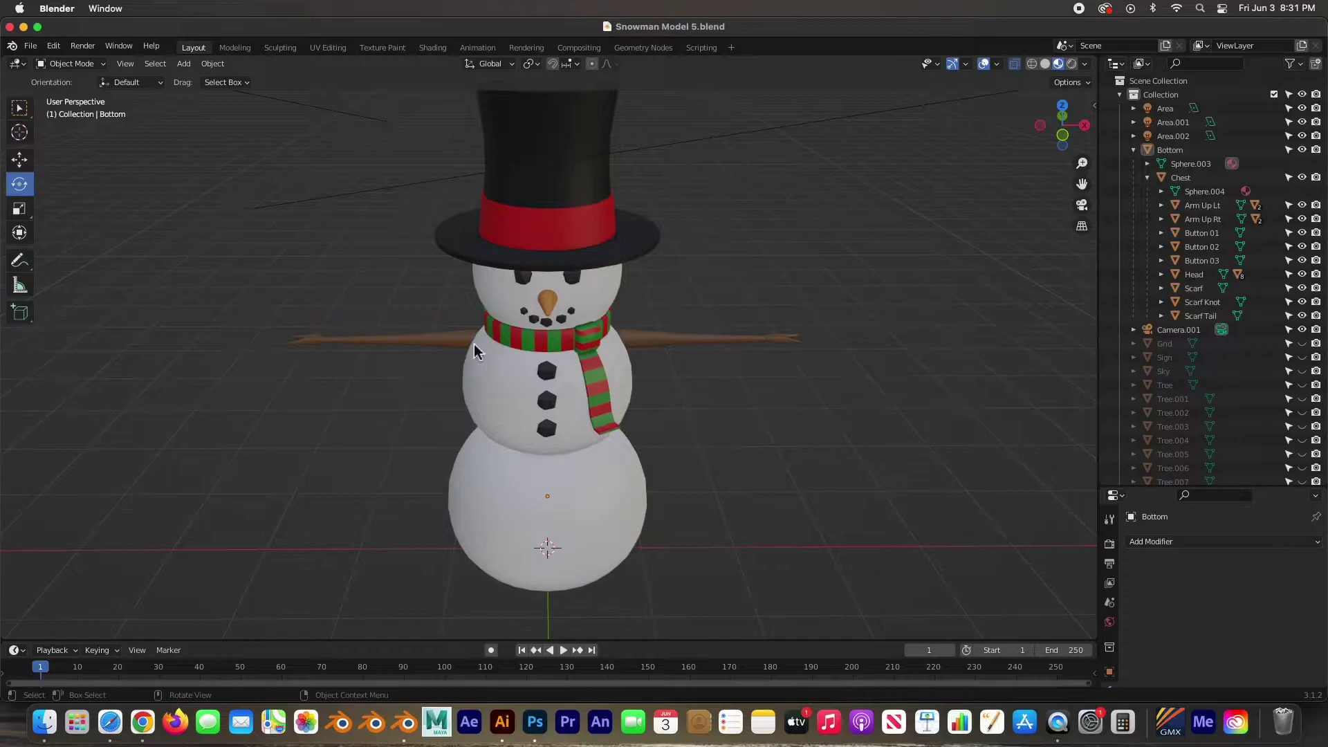
{"action": "left_click", "coordinate": [449, 349]}
{"action": "middle_click_drag", "start_coordinate": [448, 349], "coordinate": [443, 307]}
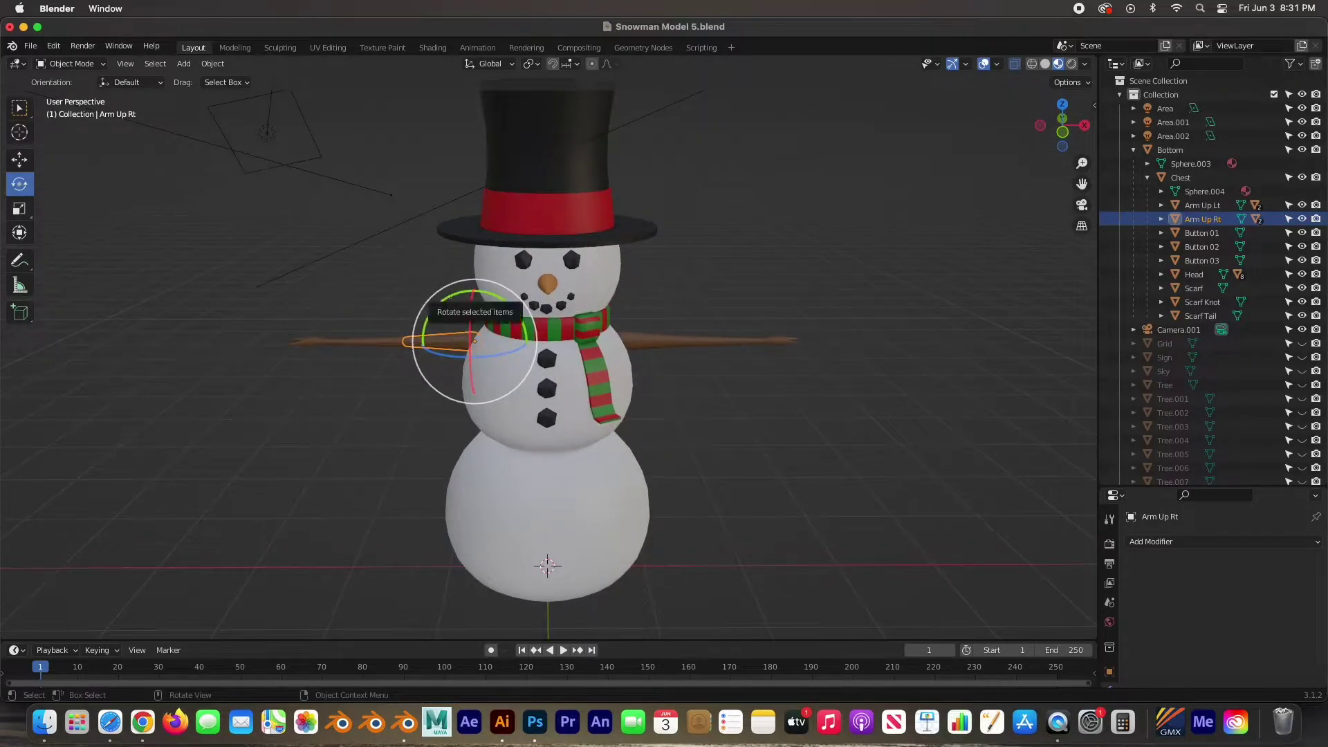
{"action": "mouse_move", "coordinate": [443, 304]}
{"action": "left_mouse_down"}
{"action": "mouse_move", "coordinate": [431, 328]}
{"action": "mouse_move", "coordinate": [444, 303]}
{"action": "left_mouse_up"}
{"action": "key", "text": "ctrl+z"}
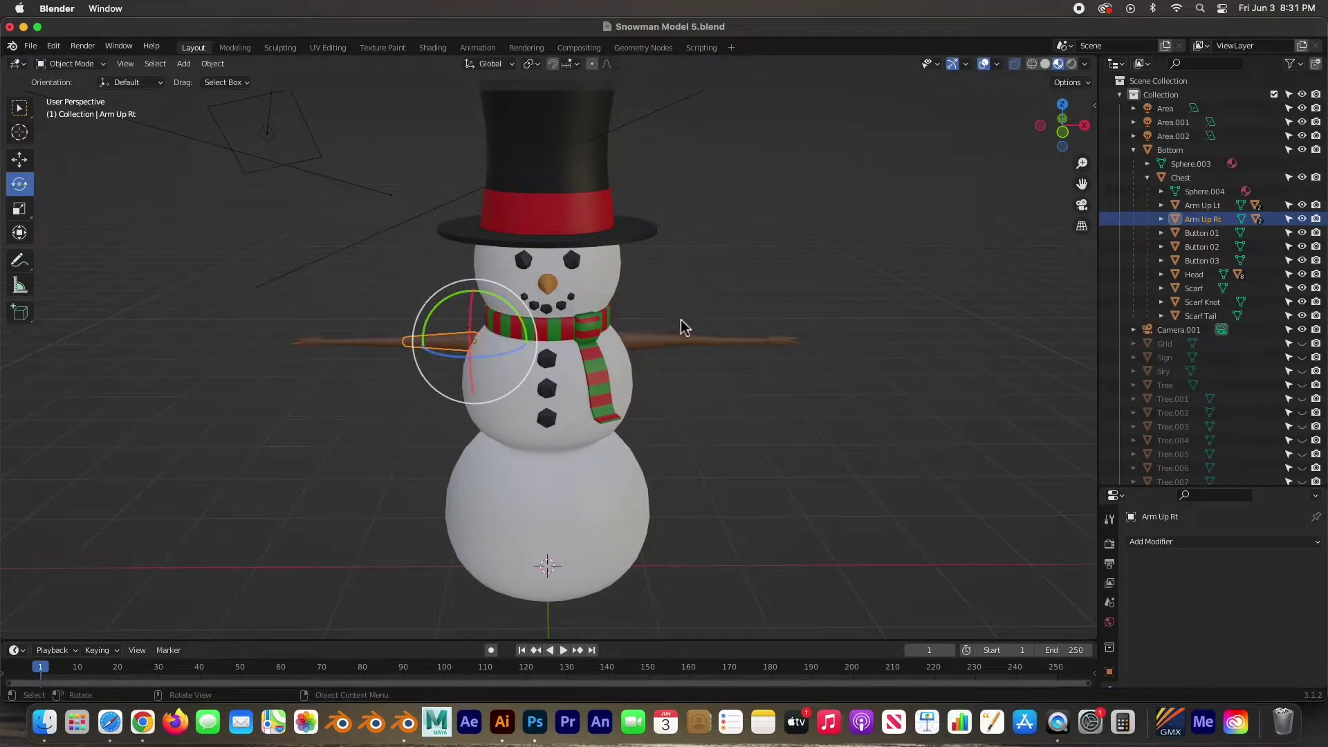
Step: Test-tilt the snowman's head, undo it, and reselect Arm Up Rt
{"action": "left_click", "coordinate": [612, 285]}
{"action": "left_click_drag", "start_coordinate": [553, 273], "coordinate": [623, 297]}
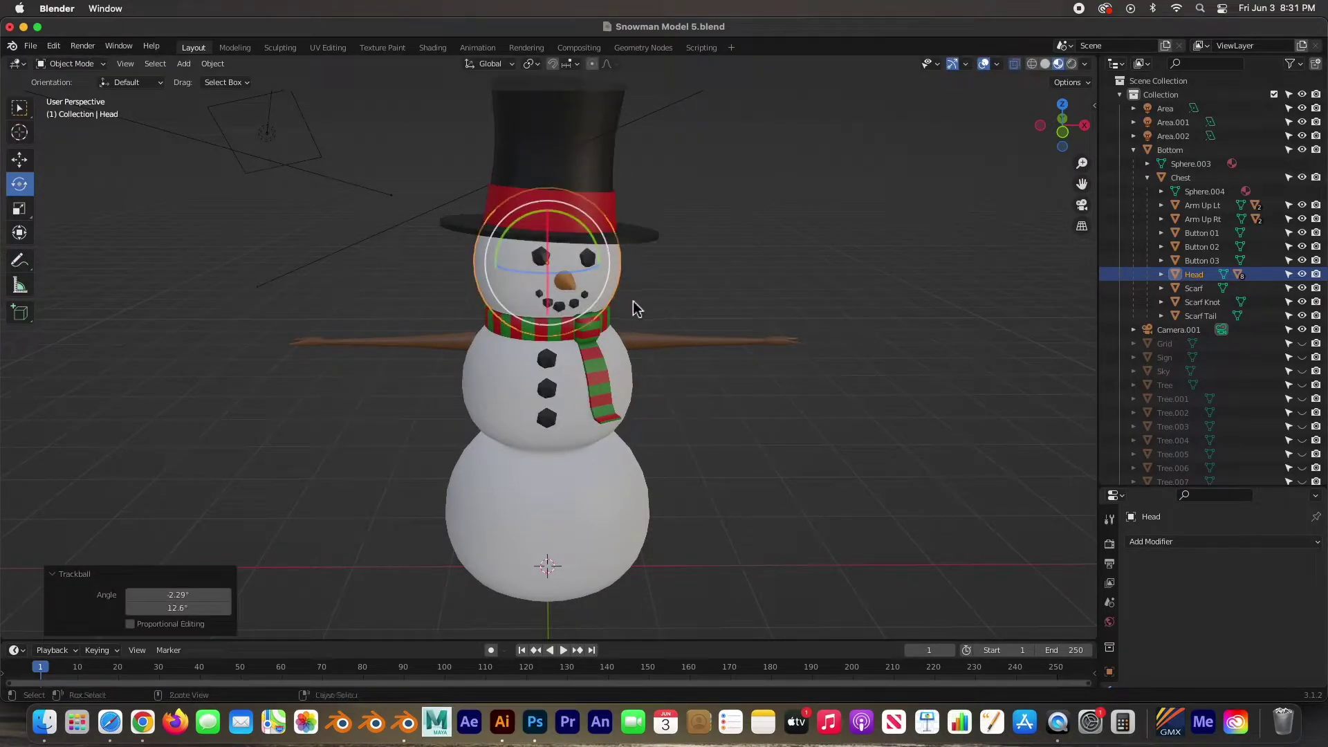
{"action": "key", "text": "ctrl+z"}
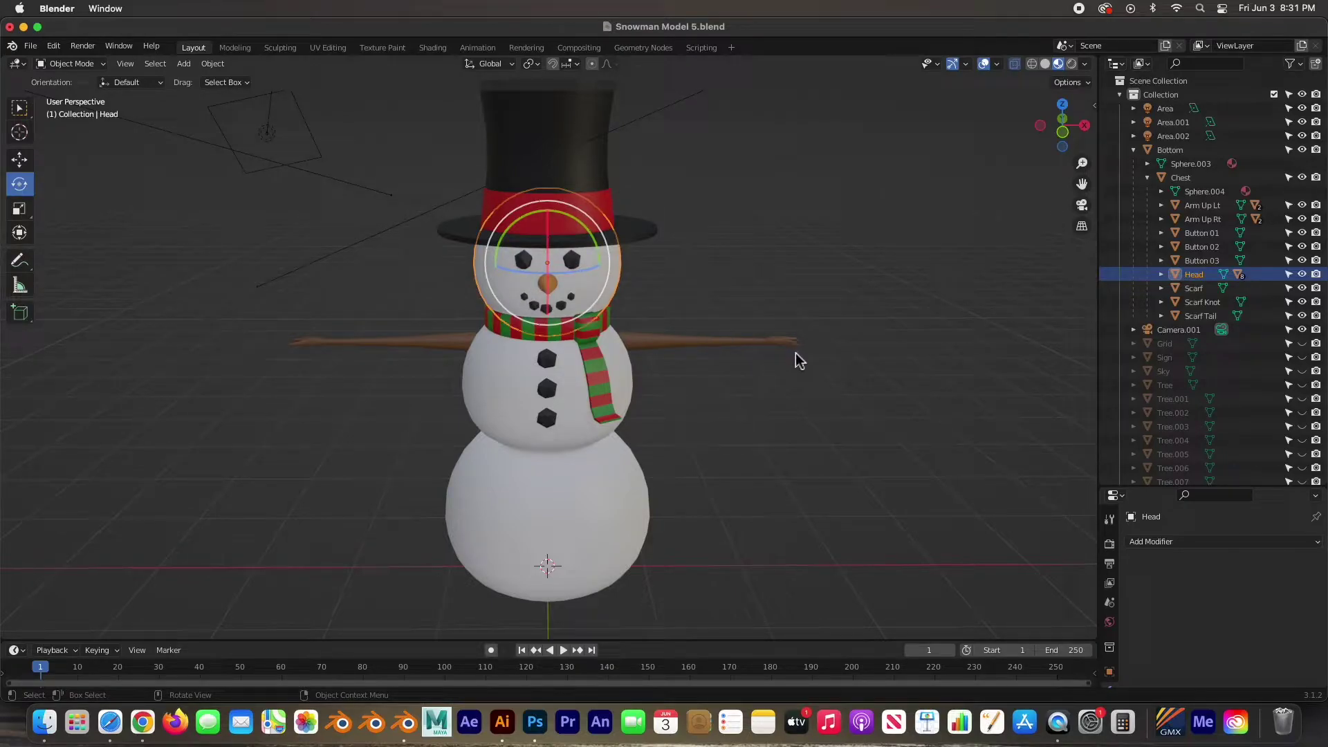
{"action": "middle_click_drag", "start_coordinate": [367, 508], "coordinate": [351, 519]}
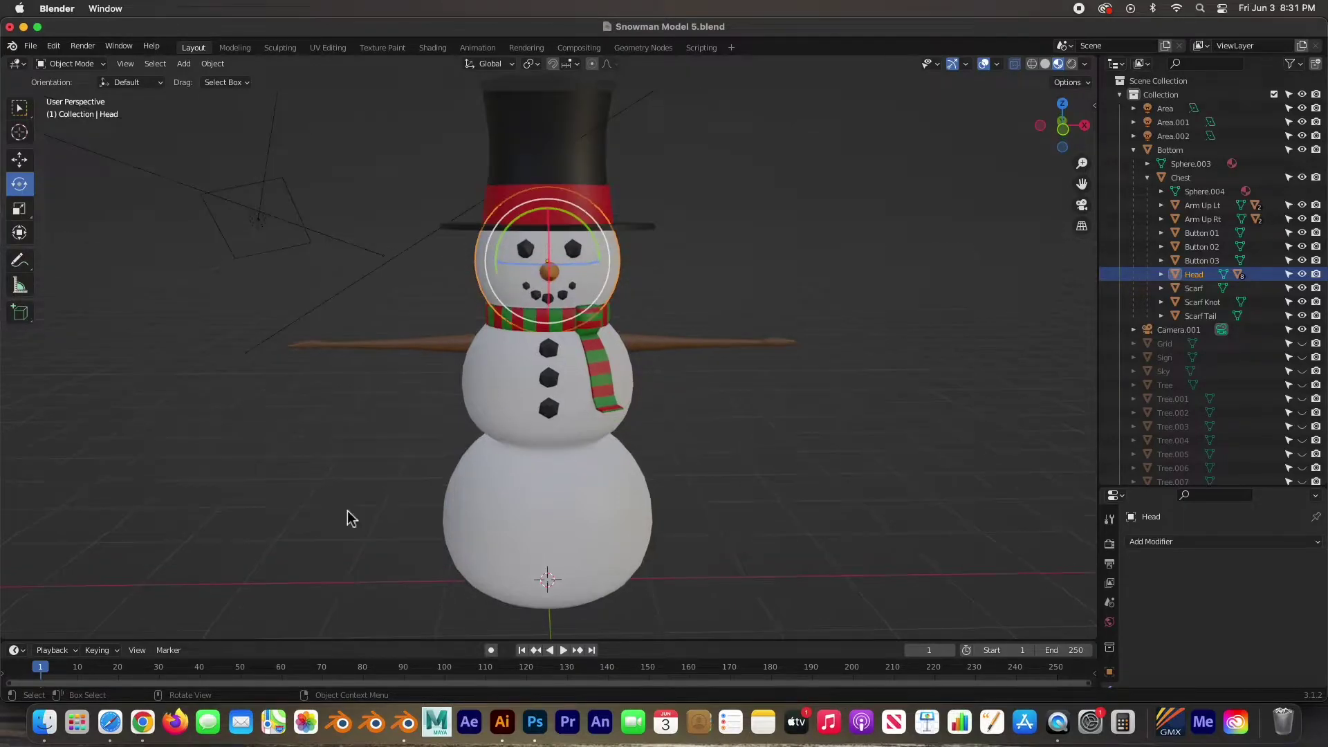
{"action": "left_click", "coordinate": [356, 455]}
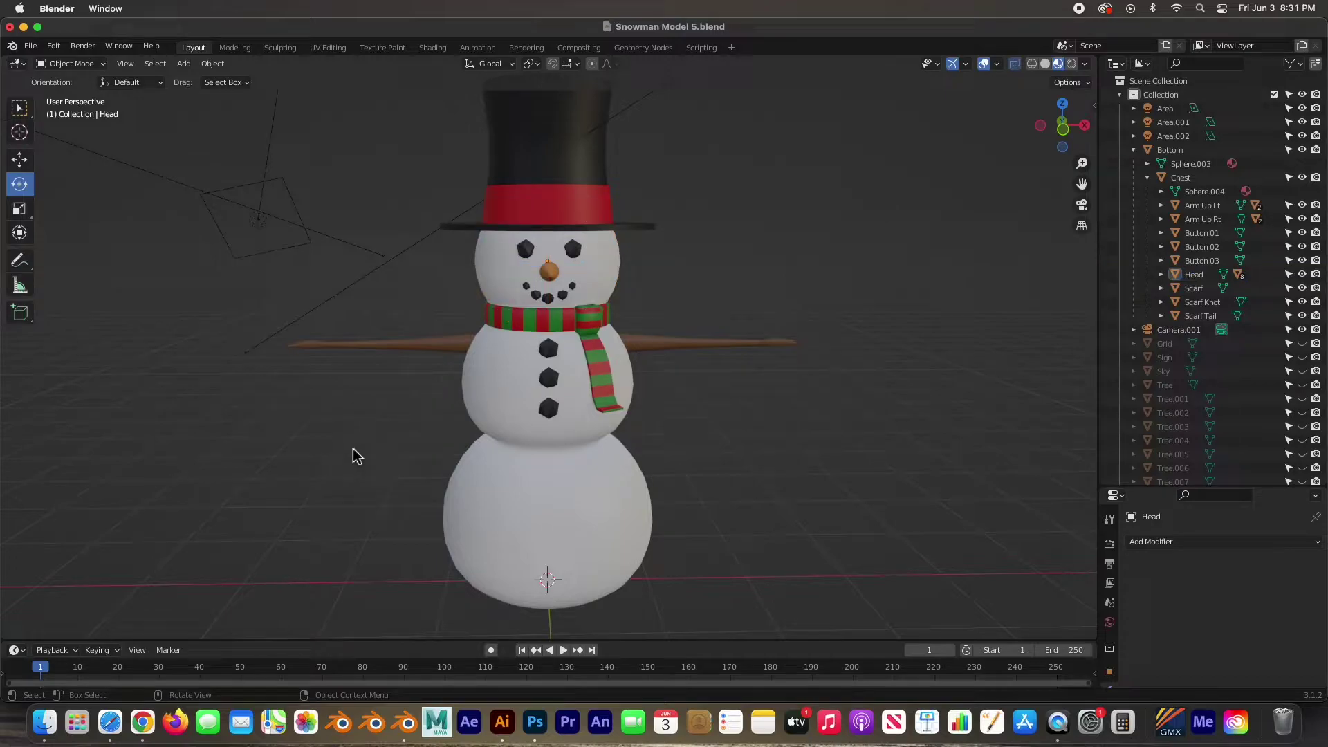
{"action": "left_click", "coordinate": [437, 349]}
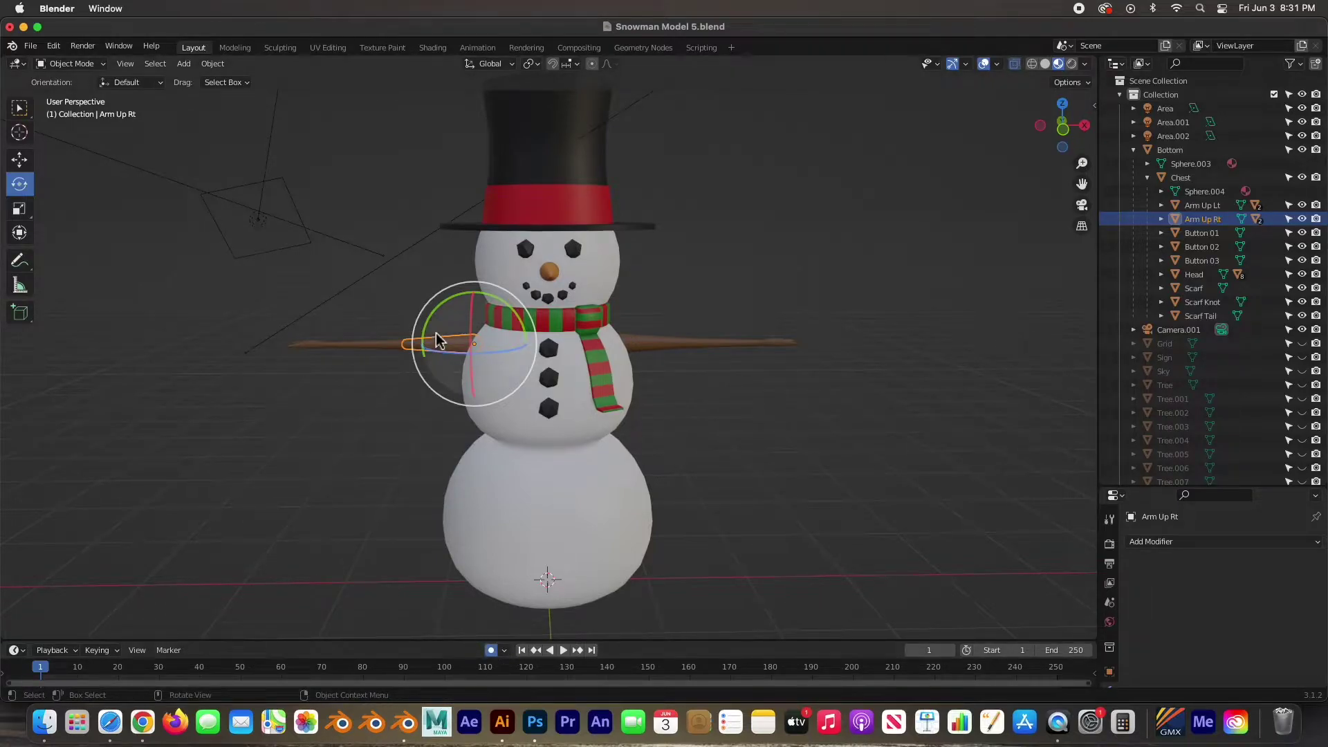
Step: Set Transform Orientation to Local, with Arm Up Rt selected
{"action": "left_click", "coordinate": [491, 64]}
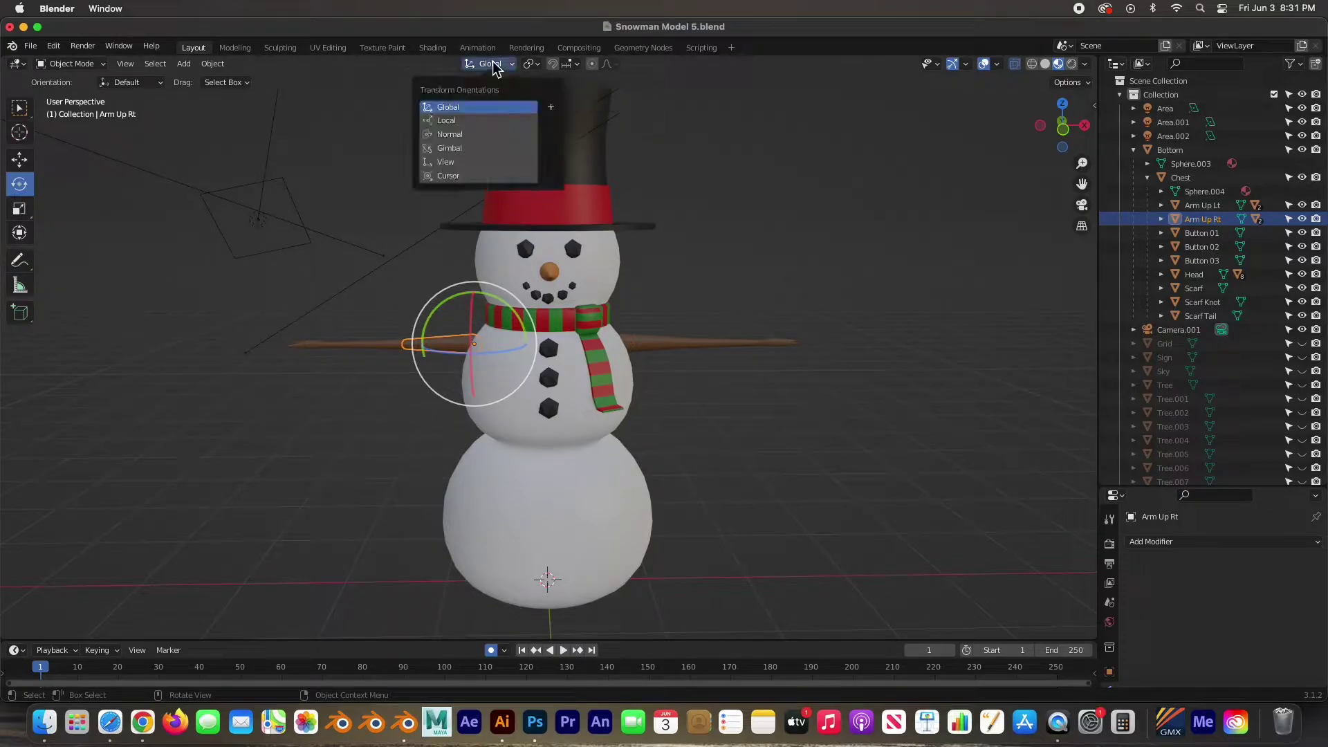
{"action": "left_click", "coordinate": [457, 121]}
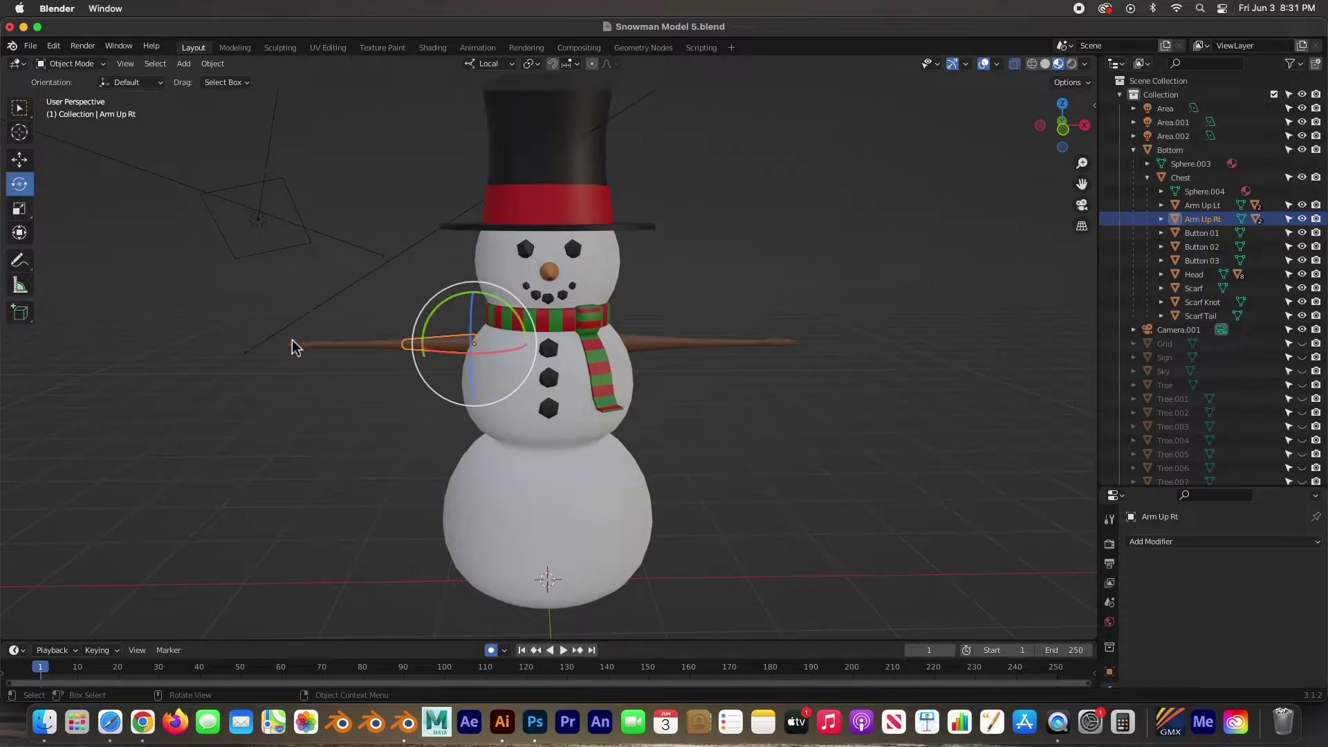
{"action": "left_click", "coordinate": [364, 351]}
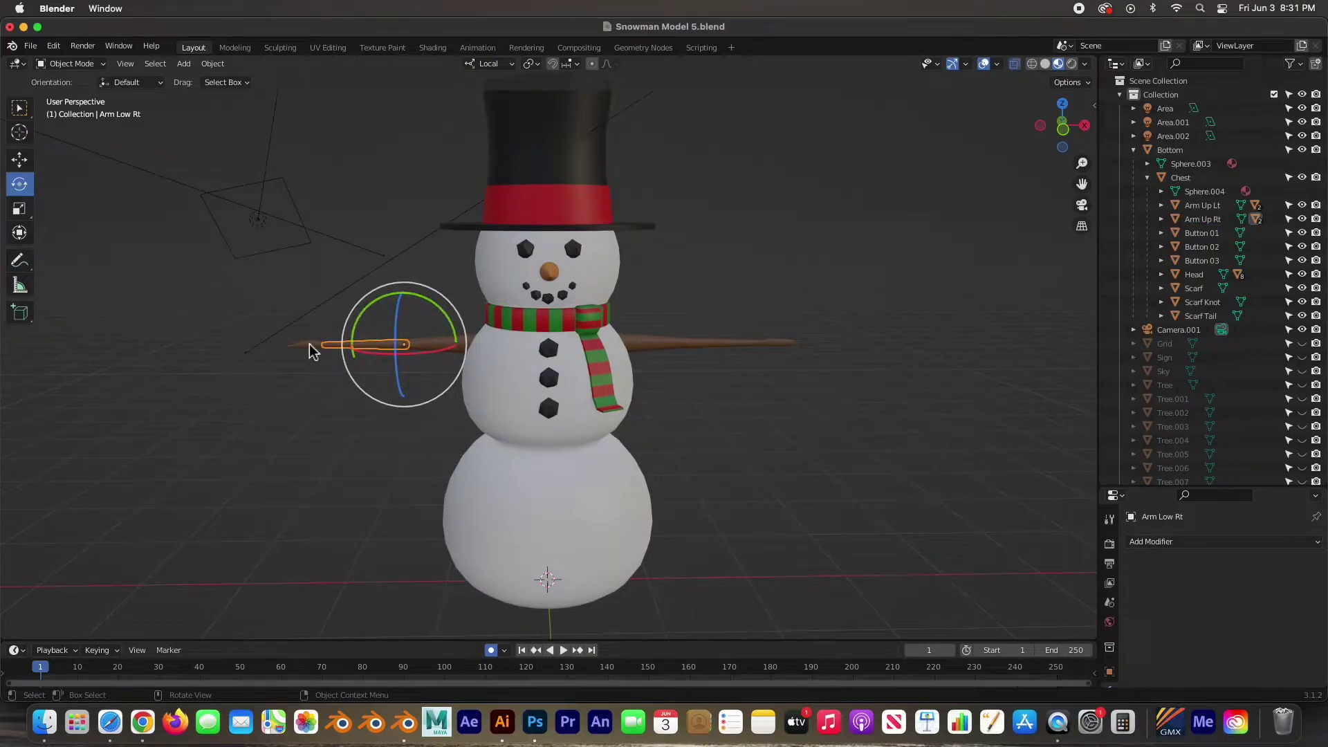
{"action": "left_click", "coordinate": [349, 343]}
{"action": "left_click", "coordinate": [430, 345]}
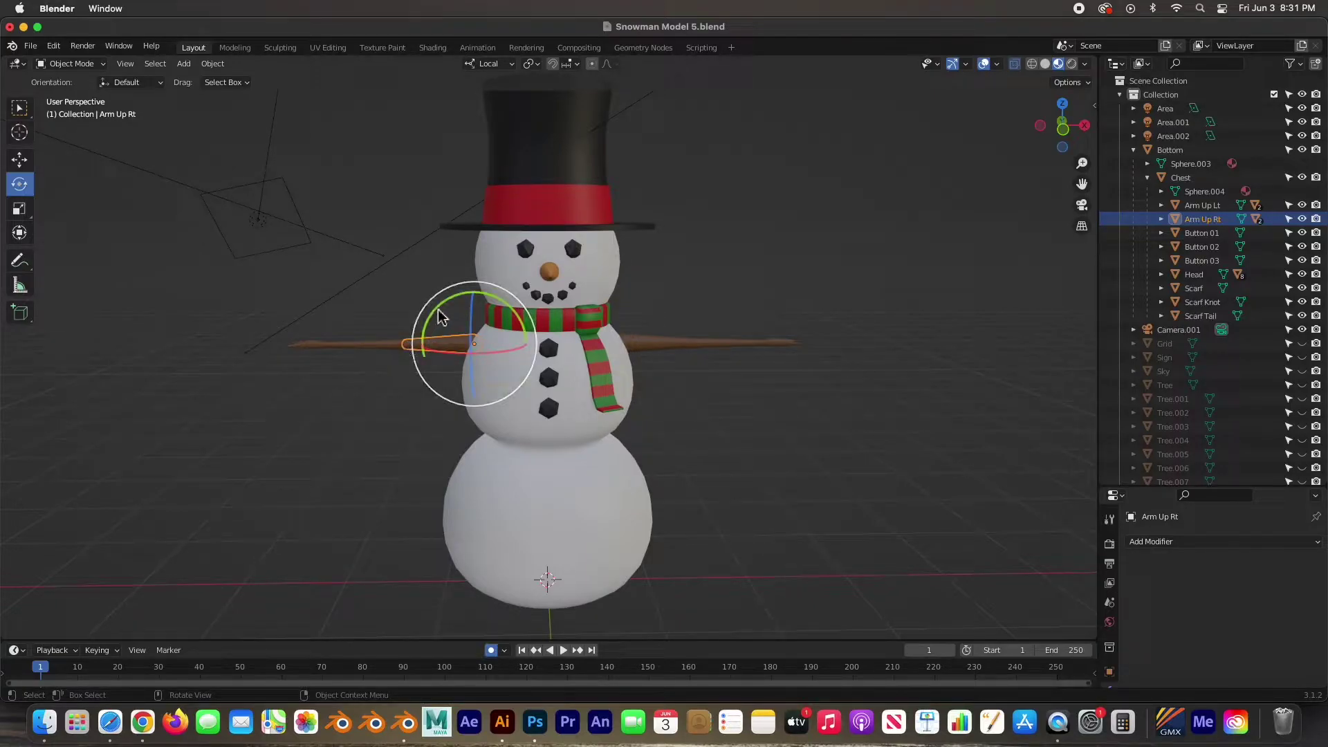
Step: Lower Arm Up Rt 41.3° and bend Arm Low Rt 68.2° on local Y
{"action": "left_click_drag", "start_coordinate": [443, 315], "coordinate": [385, 374]}
{"action": "middle_click_drag", "start_coordinate": [385, 374], "coordinate": [505, 387]}
{"action": "left_click_drag", "start_coordinate": [515, 389], "coordinate": [524, 385]}
{"action": "left_click", "coordinate": [523, 457]}
{"action": "middle_click_drag", "start_coordinate": [523, 450], "coordinate": [459, 436]}
{"action": "left_click_drag", "start_coordinate": [460, 435], "coordinate": [431, 465]}
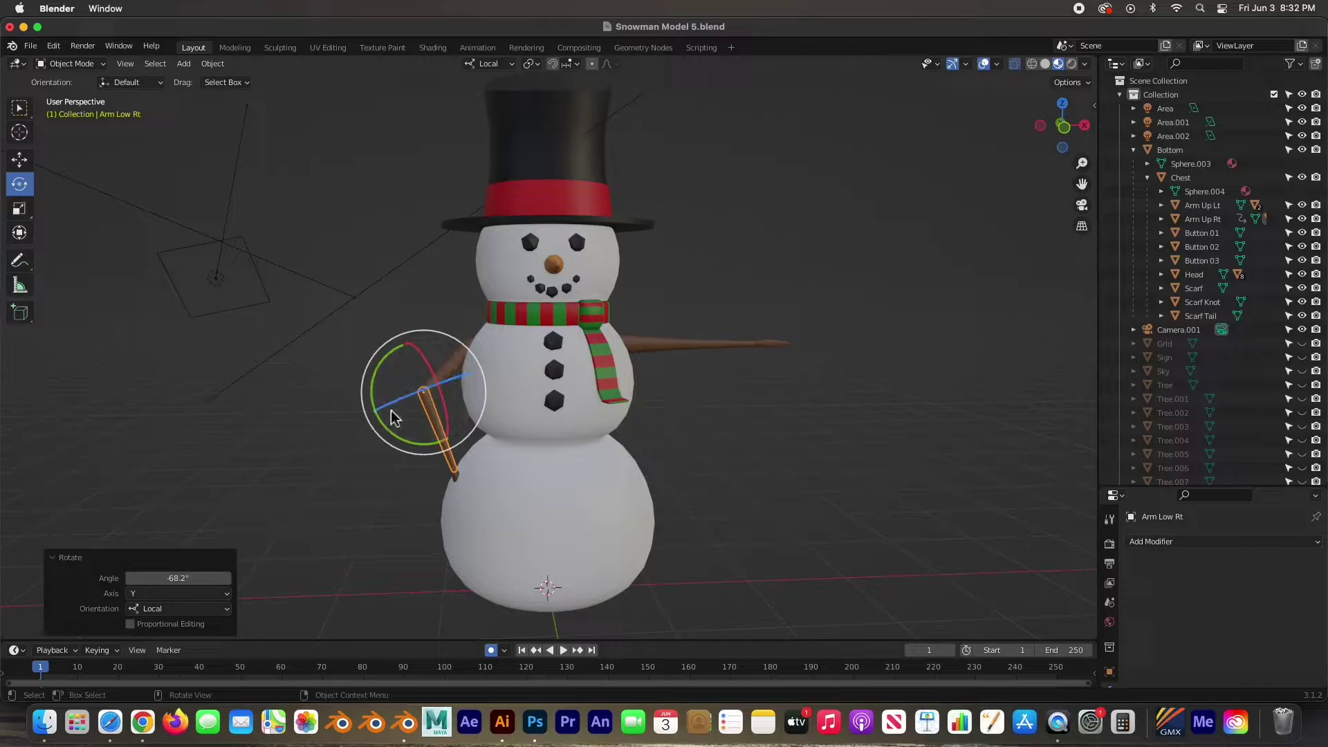
Step: Ease the forearm bend, raise Arm Up Rt 15° and bend Arm Low Rt about 9°
{"action": "left_click_drag", "start_coordinate": [379, 379], "coordinate": [447, 377]}
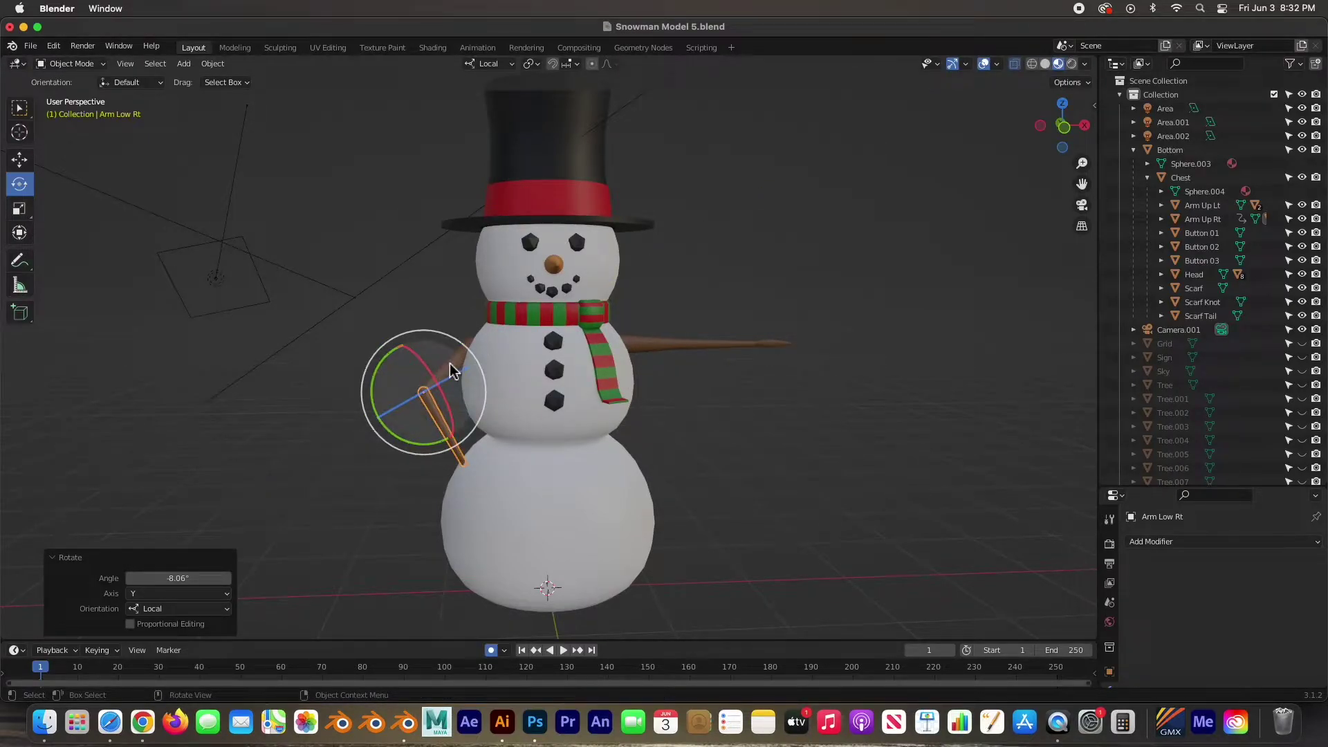
{"action": "left_click", "coordinate": [429, 372]}
{"action": "left_click_drag", "start_coordinate": [429, 372], "coordinate": [422, 352], "text": "ctrl"}
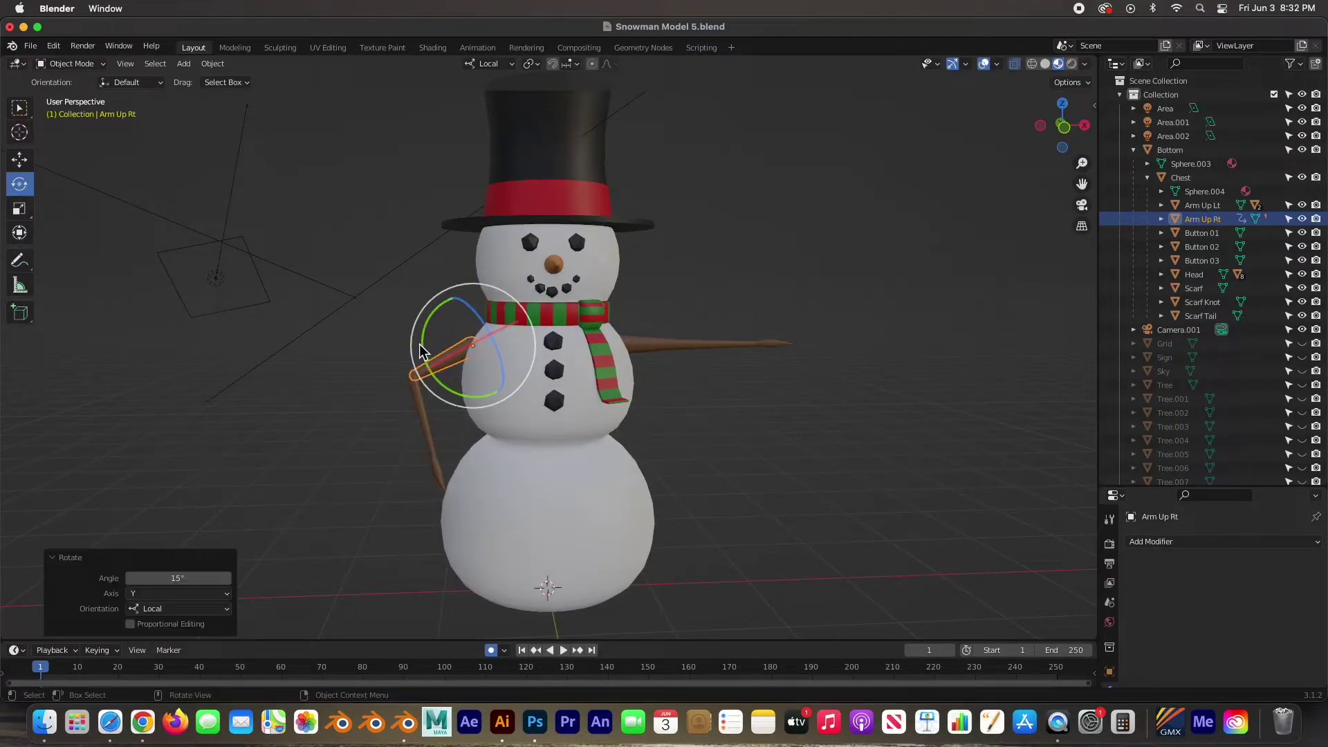
{"action": "left_click", "coordinate": [420, 418]}
{"action": "left_click_drag", "start_coordinate": [366, 357], "coordinate": [374, 391]}
Step: Turn Hand Rt about 76° and lower Arm Up Rt a further -8.26° on local Y
{"action": "left_click", "coordinate": [447, 458]}
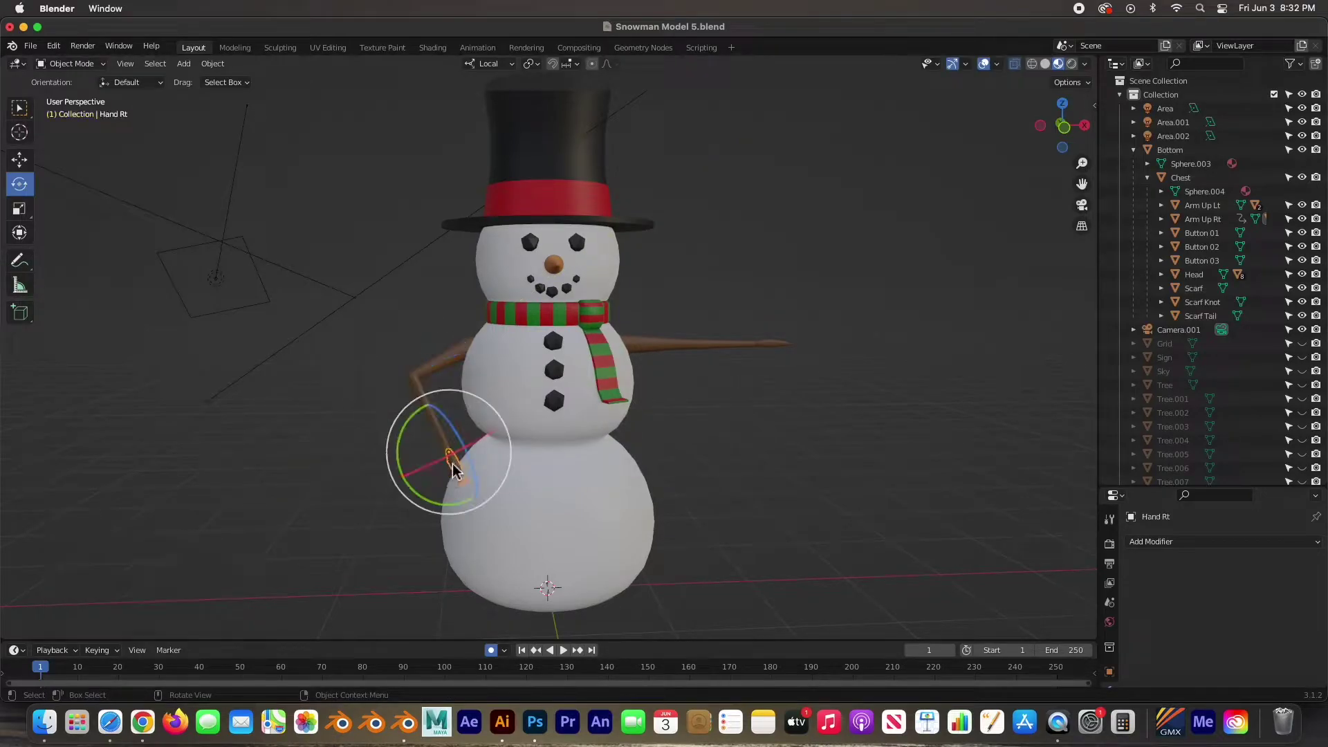
{"action": "left_click_drag", "start_coordinate": [434, 500], "coordinate": [396, 442]}
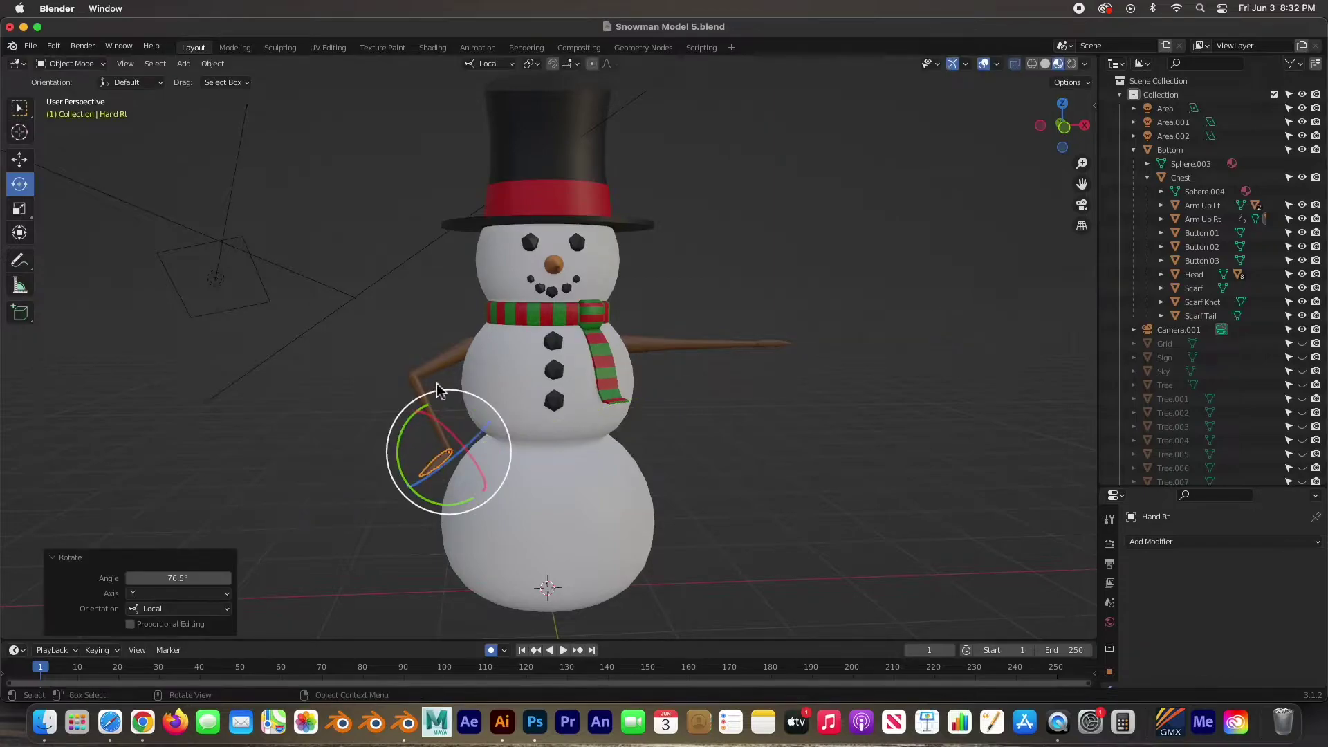
{"action": "left_click", "coordinate": [447, 371]}
{"action": "left_click_drag", "start_coordinate": [434, 324], "coordinate": [423, 324]}
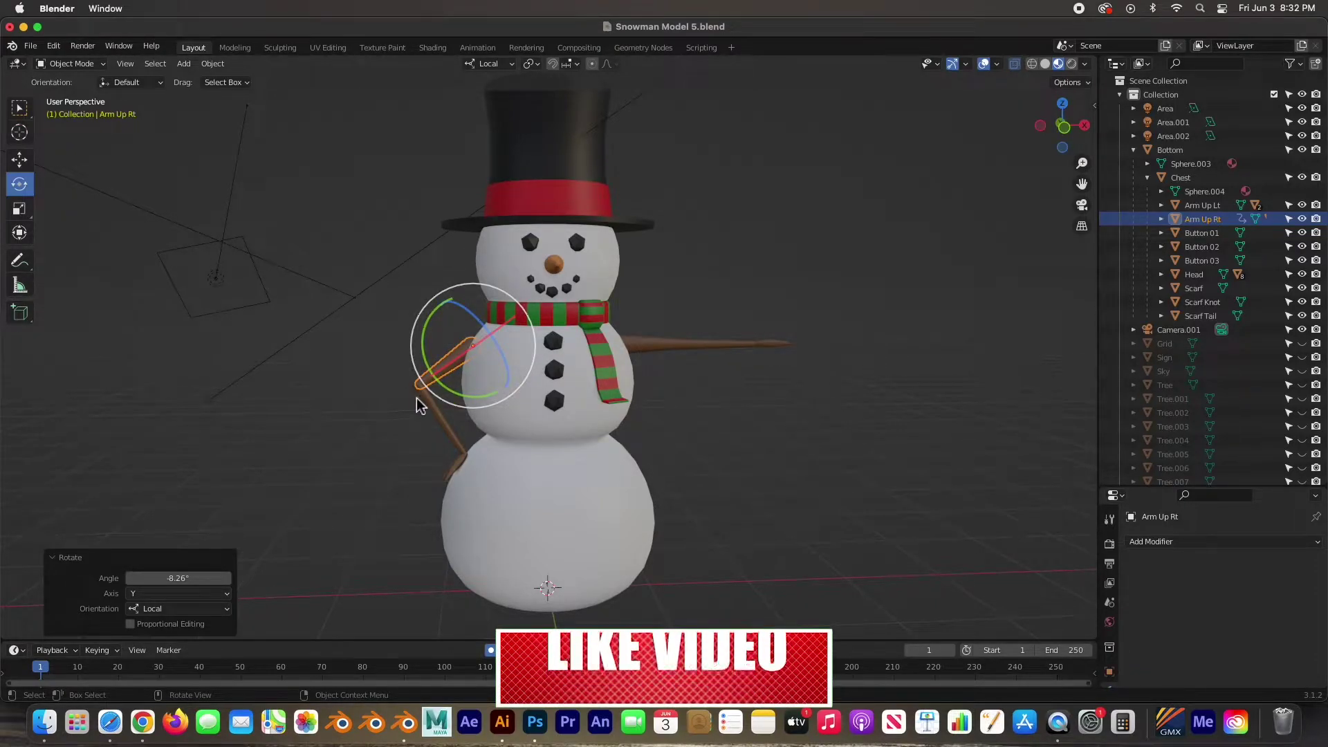
Step: Insert rotation keyframes at frame 1 for Arm Up Rt and Hand Rt
{"action": "key", "text": "i"}
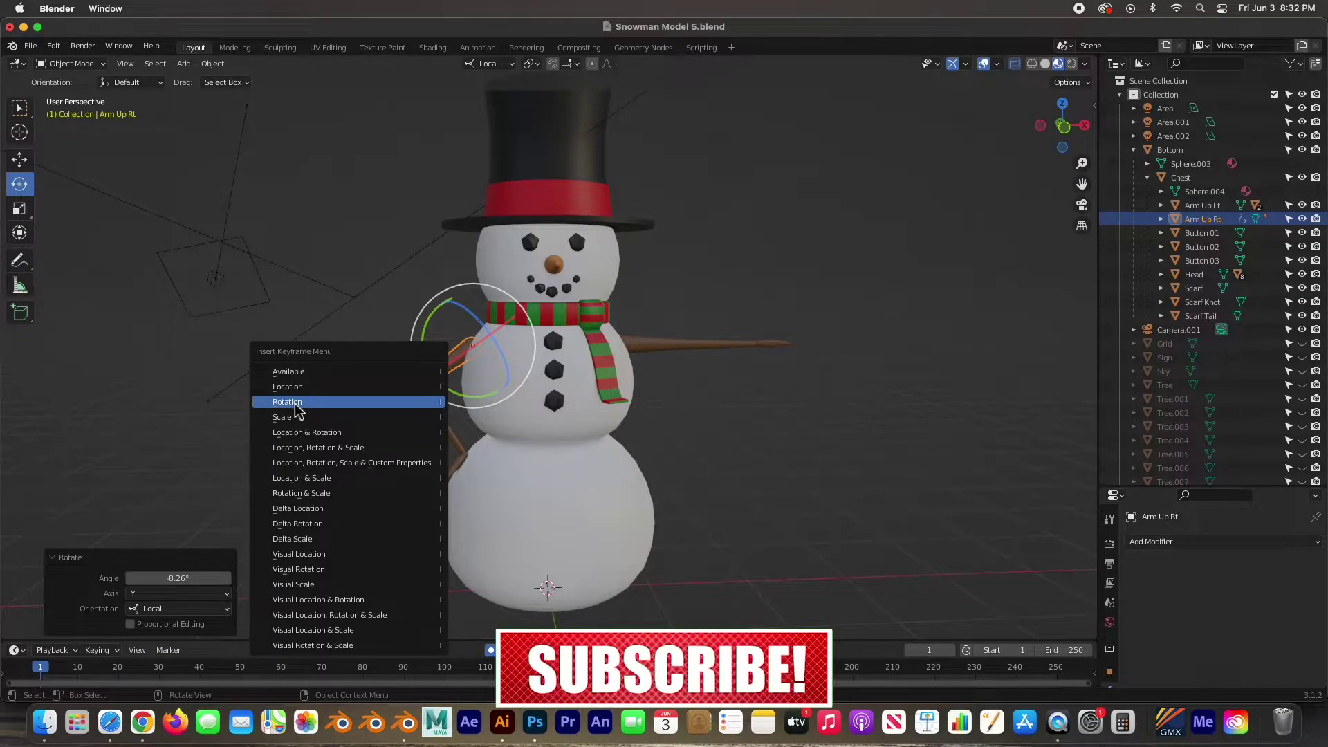
{"action": "left_click", "coordinate": [296, 402]}
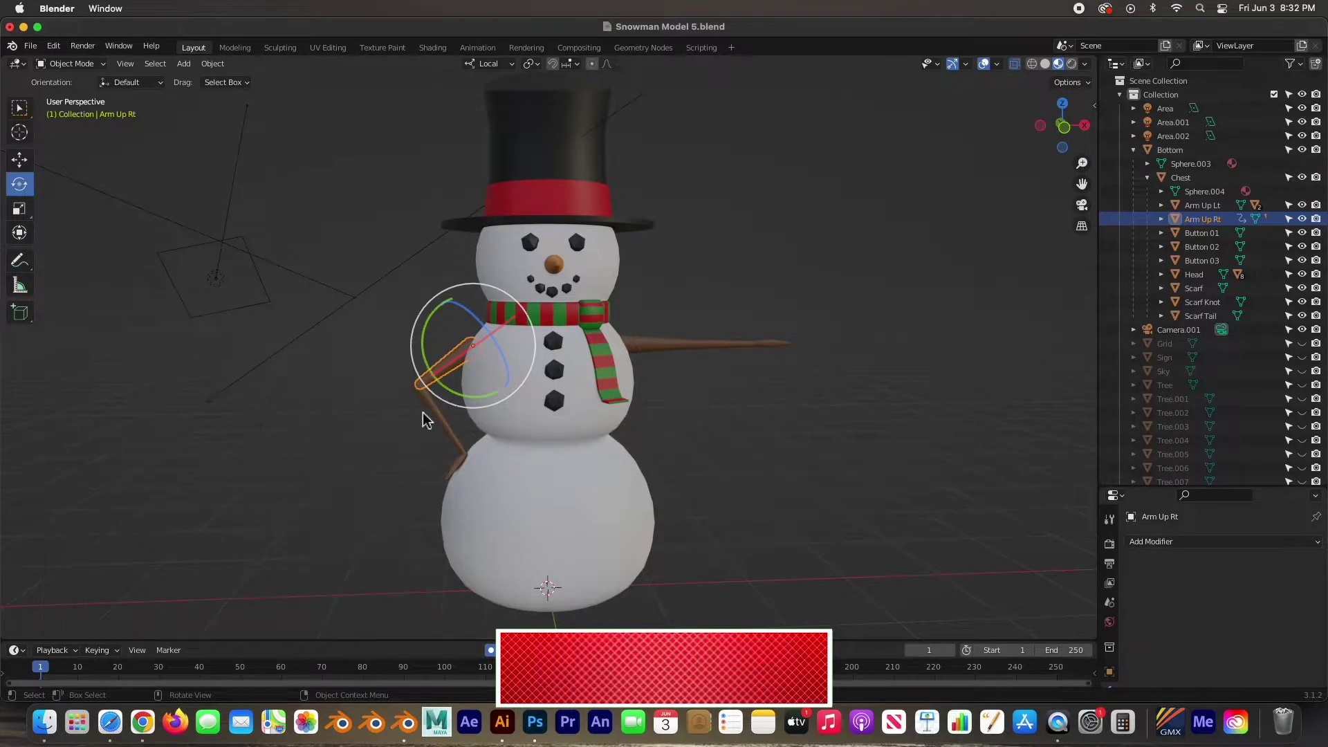
{"action": "left_click", "coordinate": [434, 417]}
{"action": "left_click", "coordinate": [454, 465]}
{"action": "key", "text": "i"}
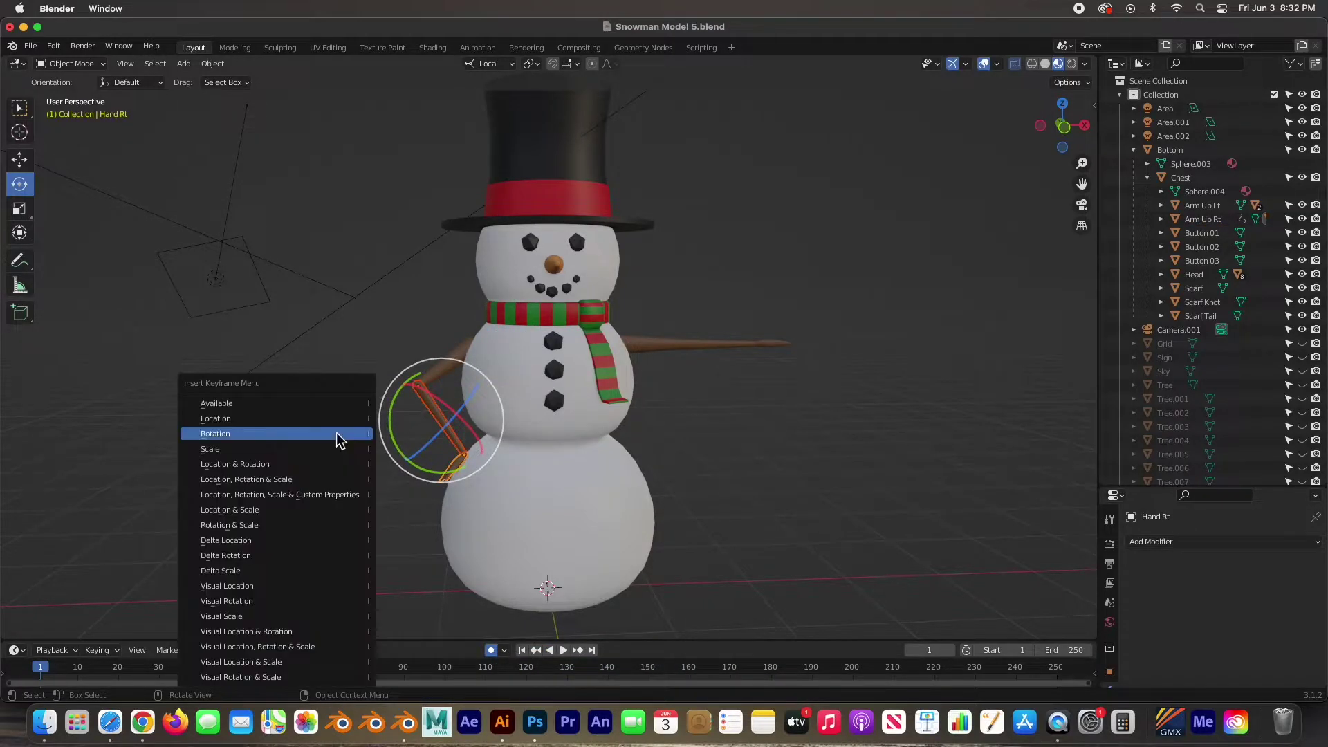
{"action": "left_click", "coordinate": [305, 441]}
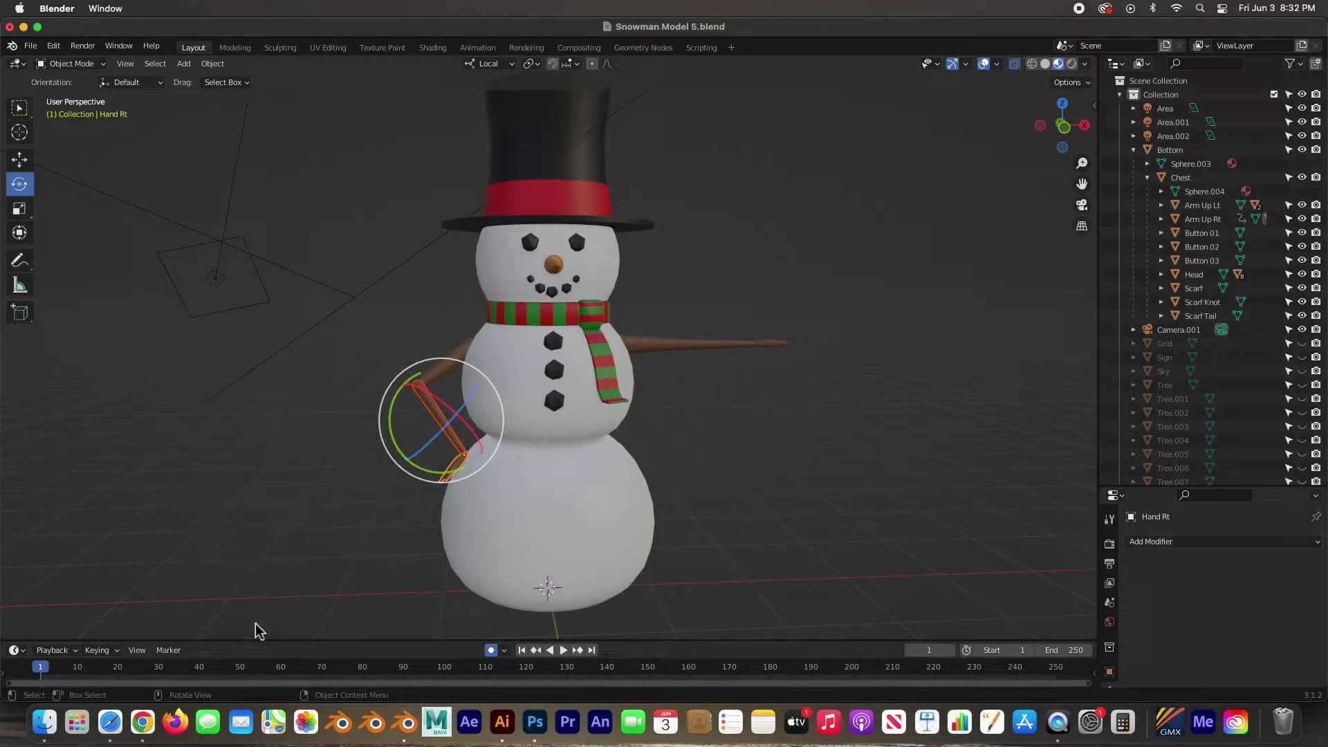
Step: Enlarge the timeline, preview playback, and stop back at frame 1
{"action": "left_click_drag", "start_coordinate": [272, 644], "coordinate": [272, 612]}
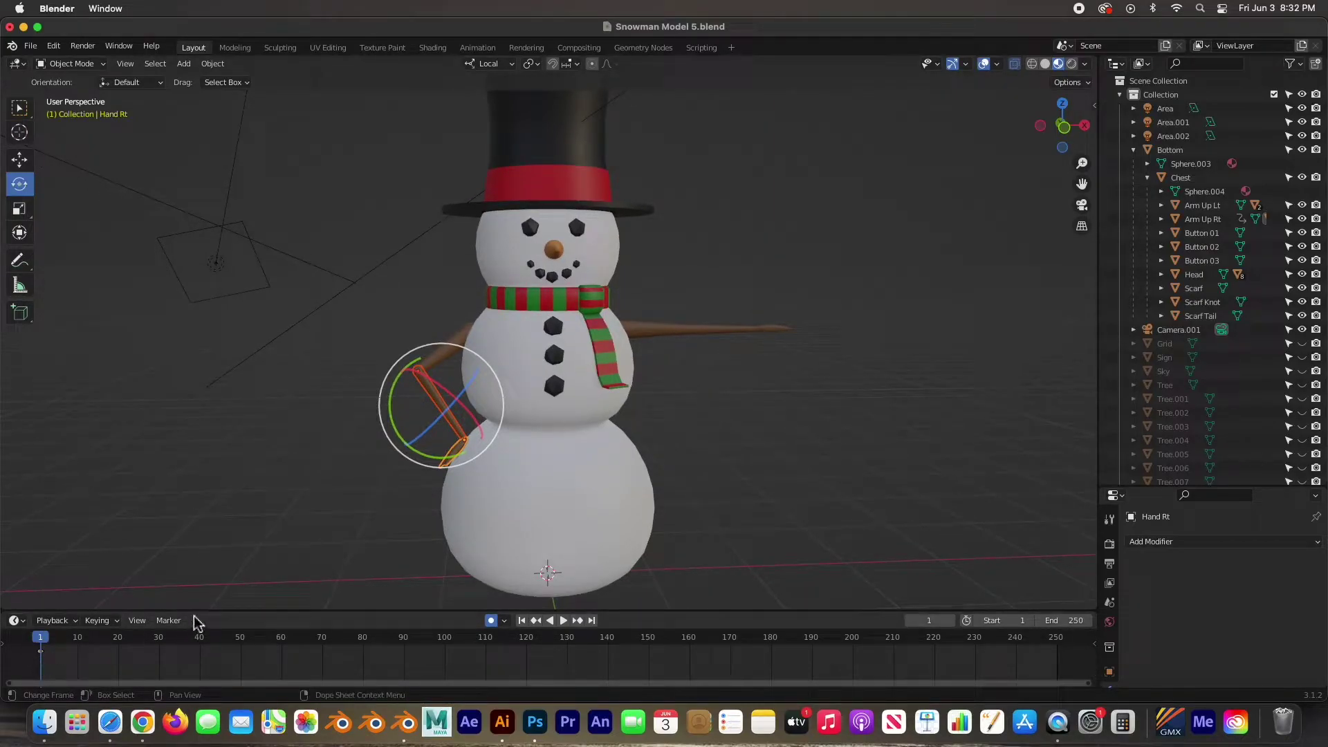
{"action": "key", "text": "space"}
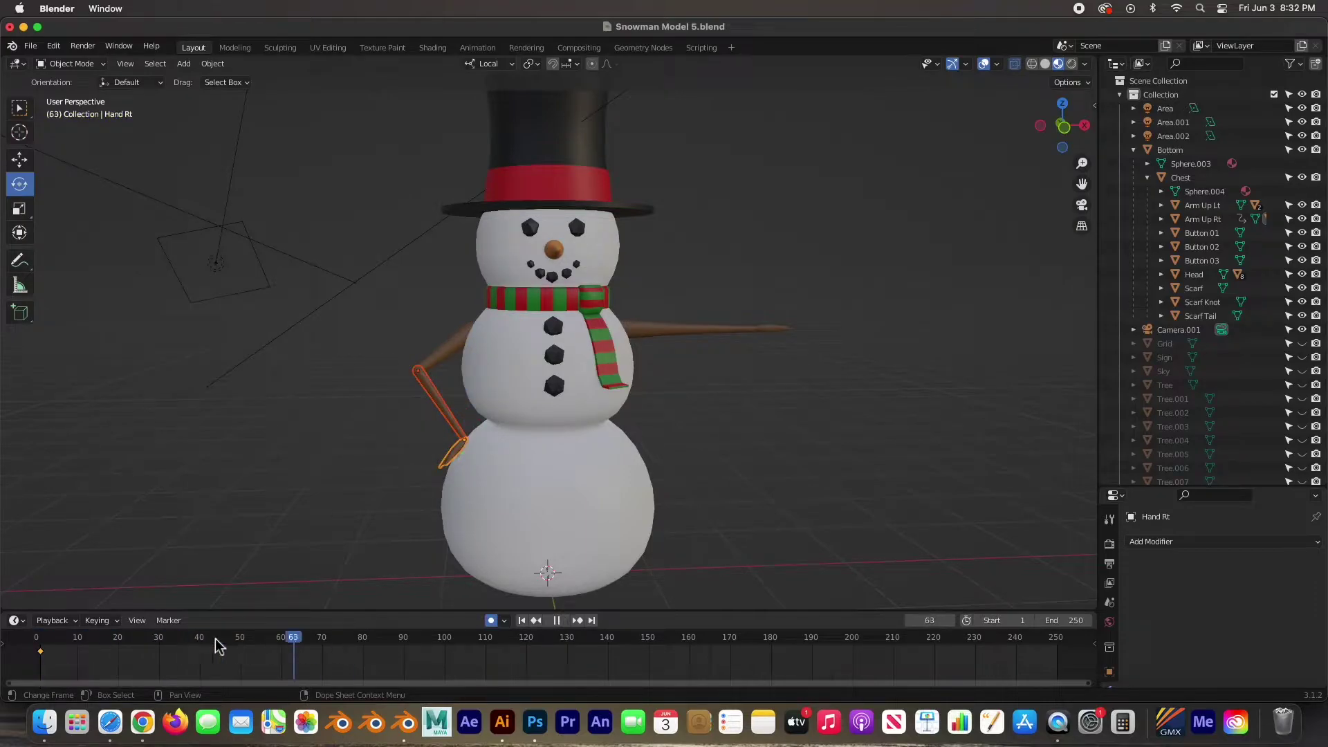
{"action": "mouse_move", "coordinate": [36, 641]}
{"action": "left_mouse_down"}
{"action": "mouse_move", "coordinate": [60, 637]}
{"action": "mouse_move", "coordinate": [40, 637]}
{"action": "left_mouse_up"}
{"action": "key", "text": "space"}
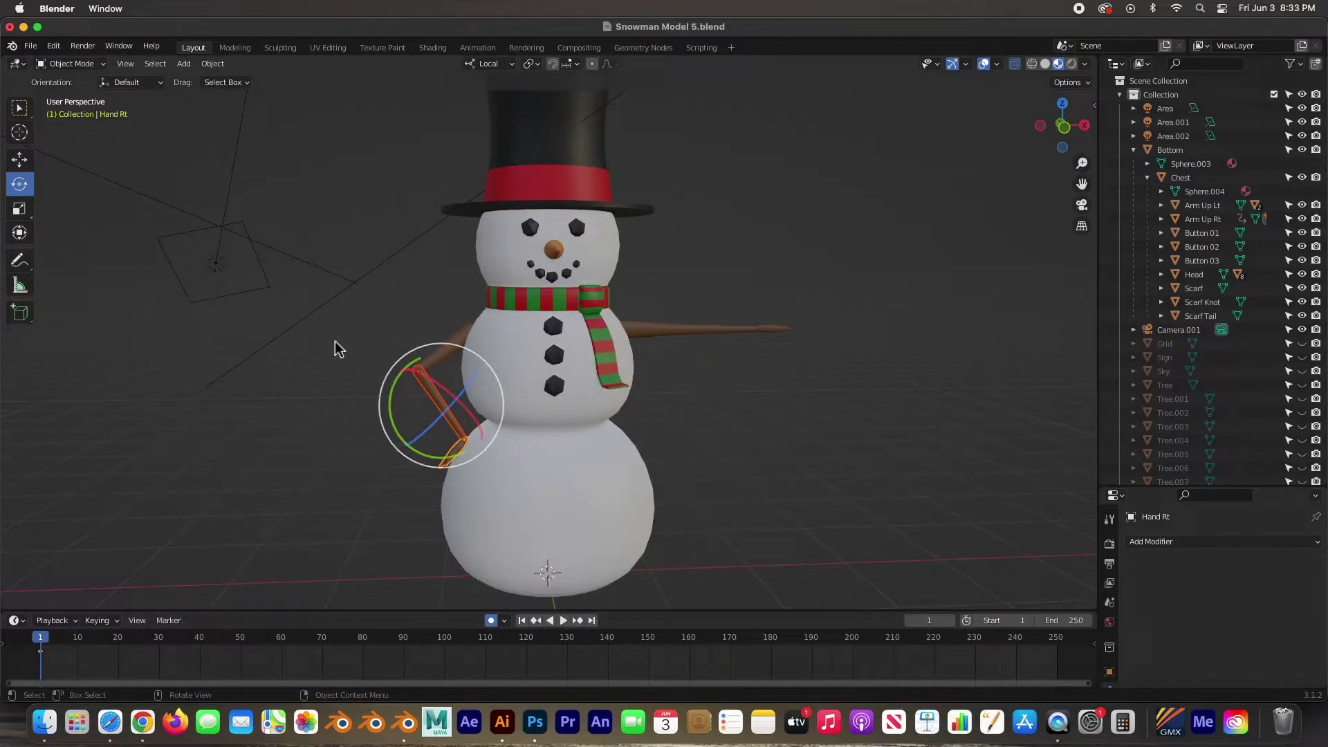
Step: Lower the Arm Up Lt arm about 44 degrees, then further down
{"action": "left_click", "coordinate": [650, 333]}
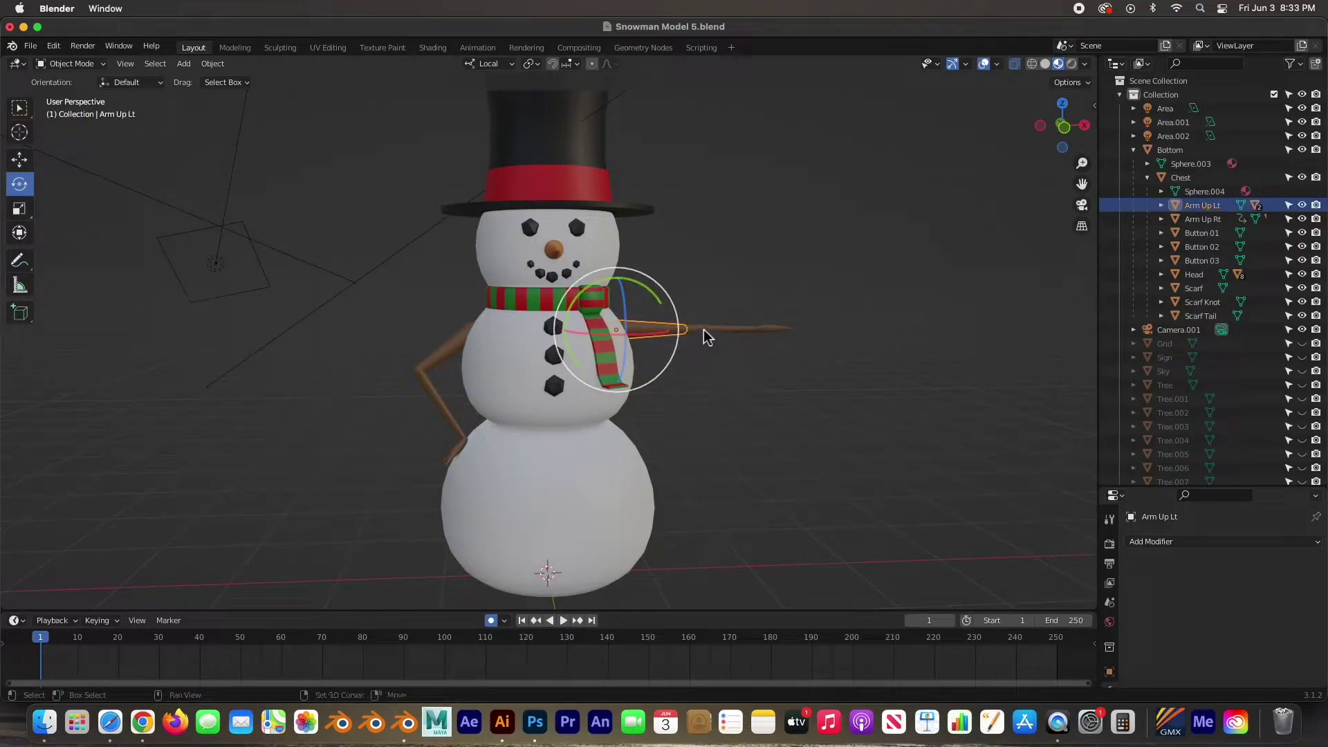
{"action": "left_click", "coordinate": [726, 332]}
{"action": "middle_click_drag", "start_coordinate": [709, 409], "coordinate": [694, 413]}
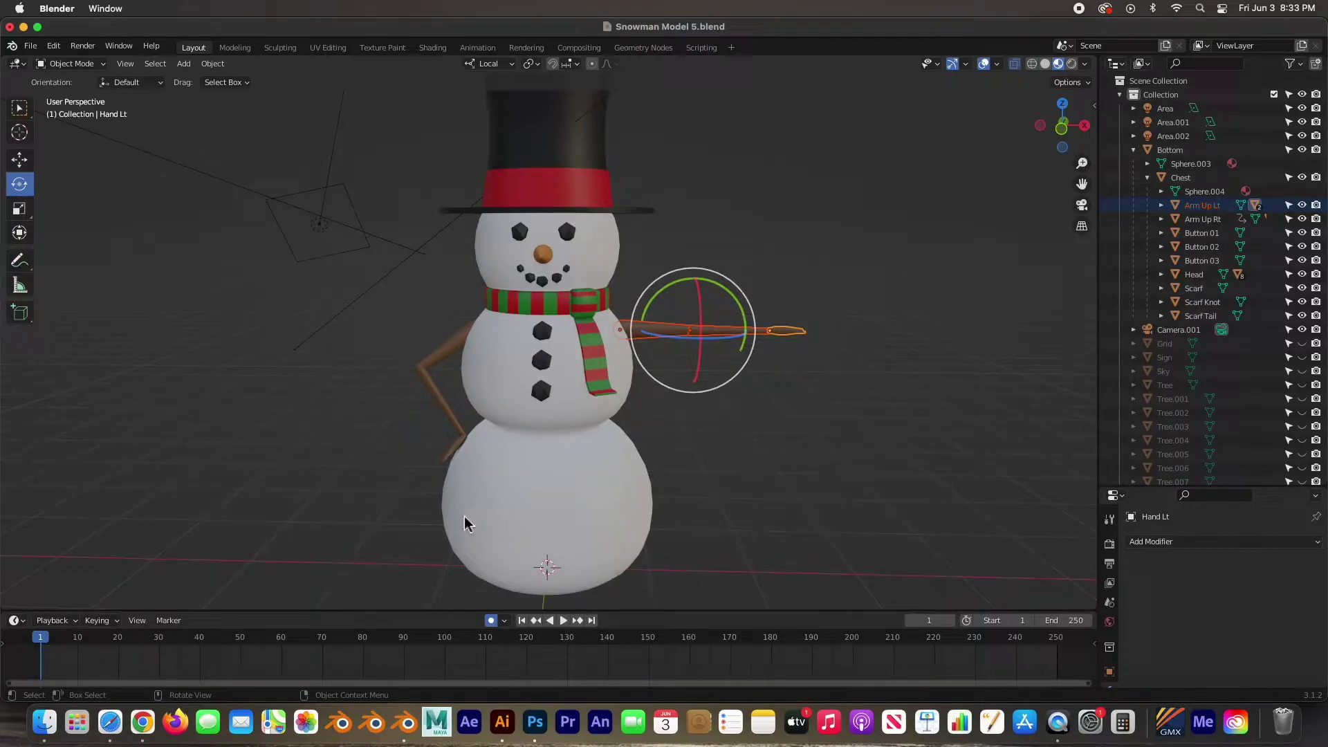
{"action": "left_click", "coordinate": [701, 471]}
{"action": "left_click", "coordinate": [649, 330]}
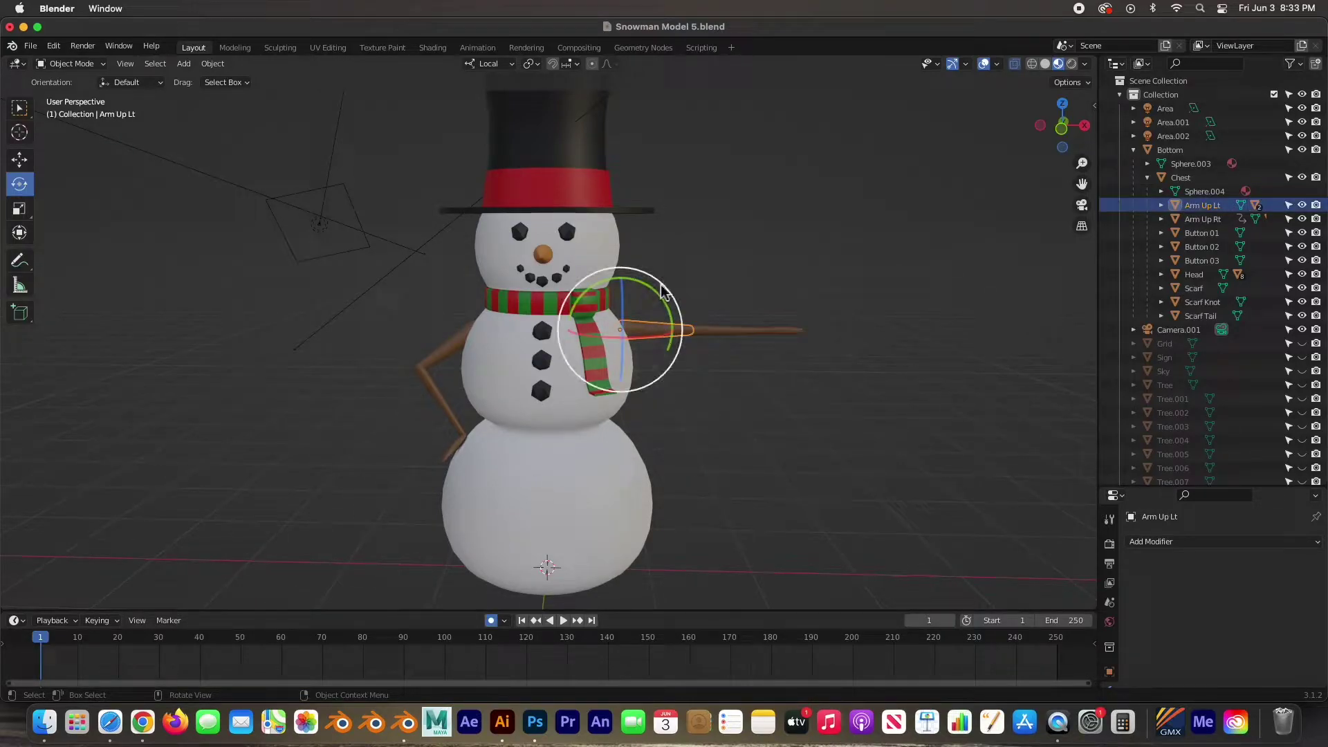
{"action": "left_click_drag", "start_coordinate": [659, 294], "coordinate": [761, 350]}
{"action": "middle_click_drag", "start_coordinate": [762, 350], "coordinate": [632, 367]}
{"action": "left_click_drag", "start_coordinate": [638, 371], "coordinate": [579, 430]}
Step: Bend Arm Low Lt about 59° and tilt Hand Lt onto the hip
{"action": "left_click", "coordinate": [580, 415]}
{"action": "middle_click_drag", "start_coordinate": [580, 415], "coordinate": [712, 381]}
{"action": "left_click_drag", "start_coordinate": [713, 380], "coordinate": [670, 332]}
{"action": "left_click", "coordinate": [657, 370]}
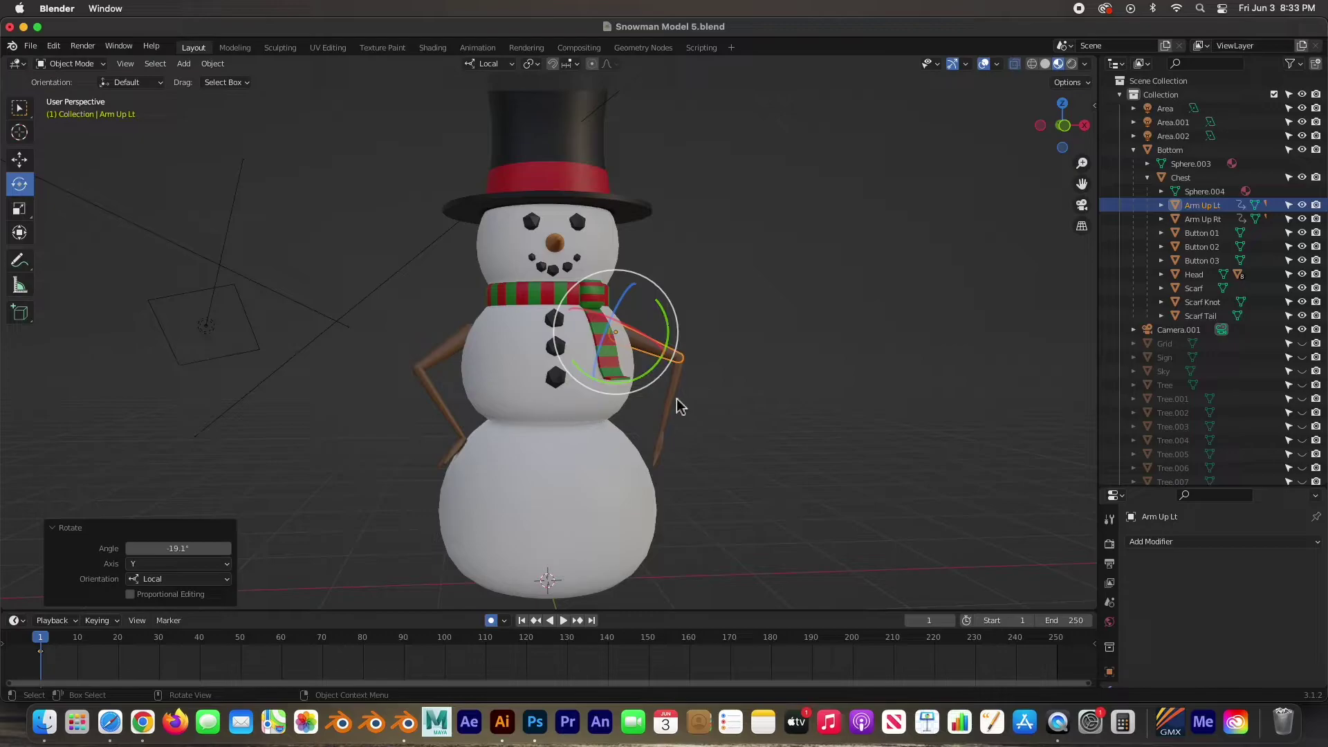
{"action": "left_click", "coordinate": [676, 405]}
{"action": "left_click_drag", "start_coordinate": [712, 405], "coordinate": [706, 401]}
{"action": "left_click", "coordinate": [655, 448]}
{"action": "left_click_drag", "start_coordinate": [669, 456], "coordinate": [668, 342]}
Step: Insert a rotation keyframe at frame 1 for the left upper arm and hand
{"action": "left_click", "coordinate": [661, 359]}
{"action": "left_click", "coordinate": [726, 415]}
{"action": "middle_click_drag", "start_coordinate": [727, 415], "coordinate": [691, 415]}
{"action": "left_click", "coordinate": [676, 404]}
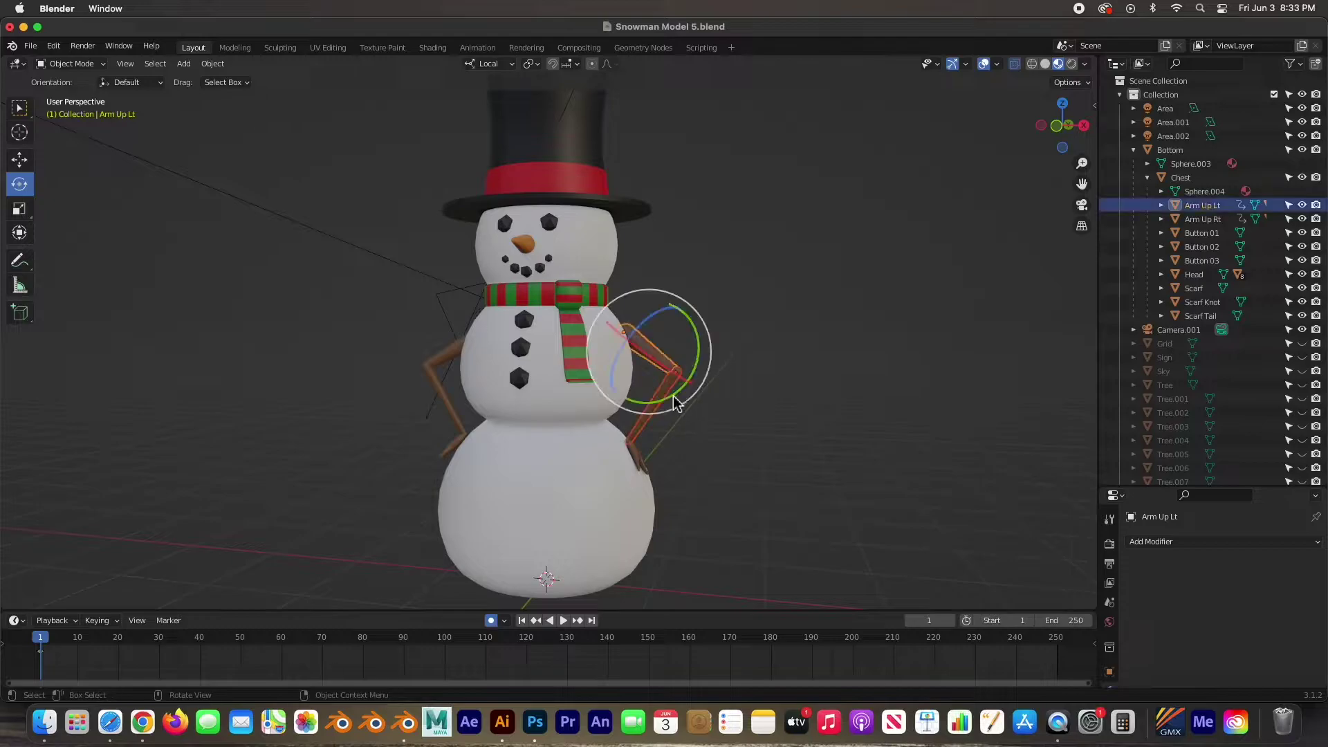
{"action": "left_click", "coordinate": [642, 468]}
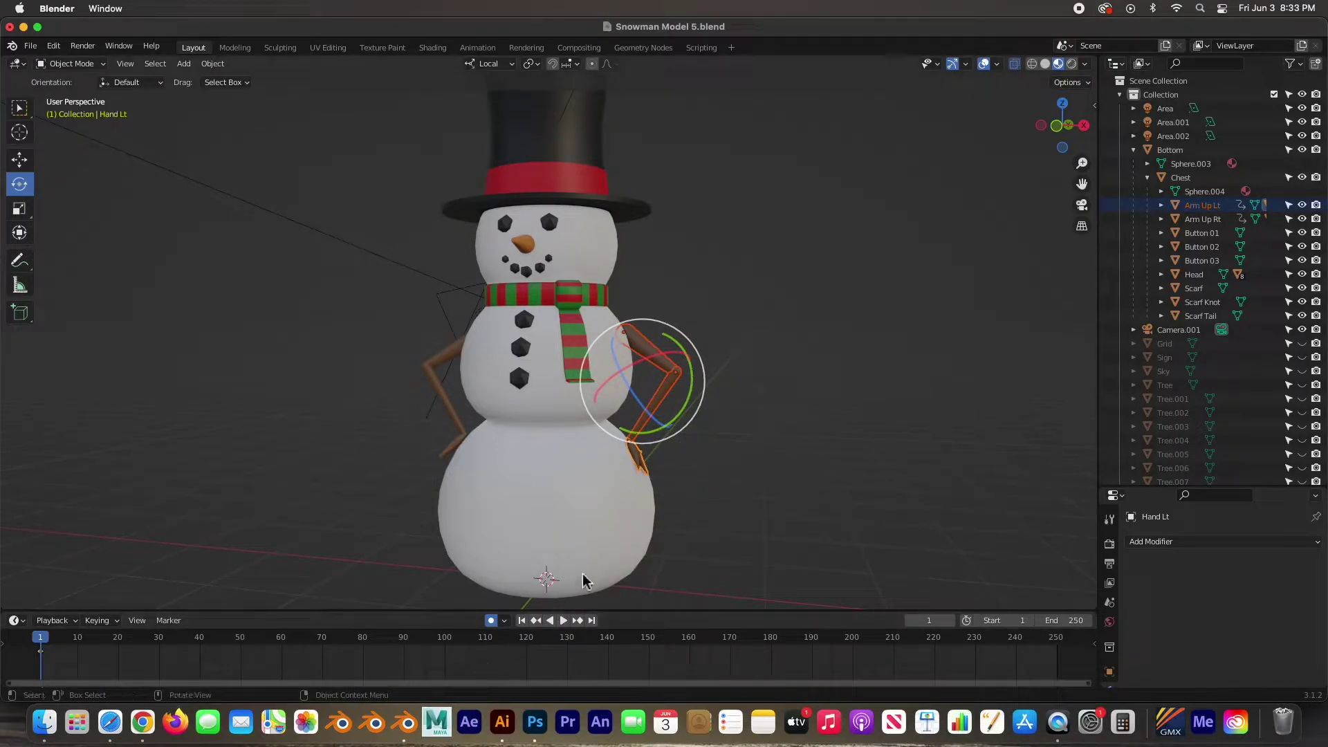
{"action": "key", "text": "i"}
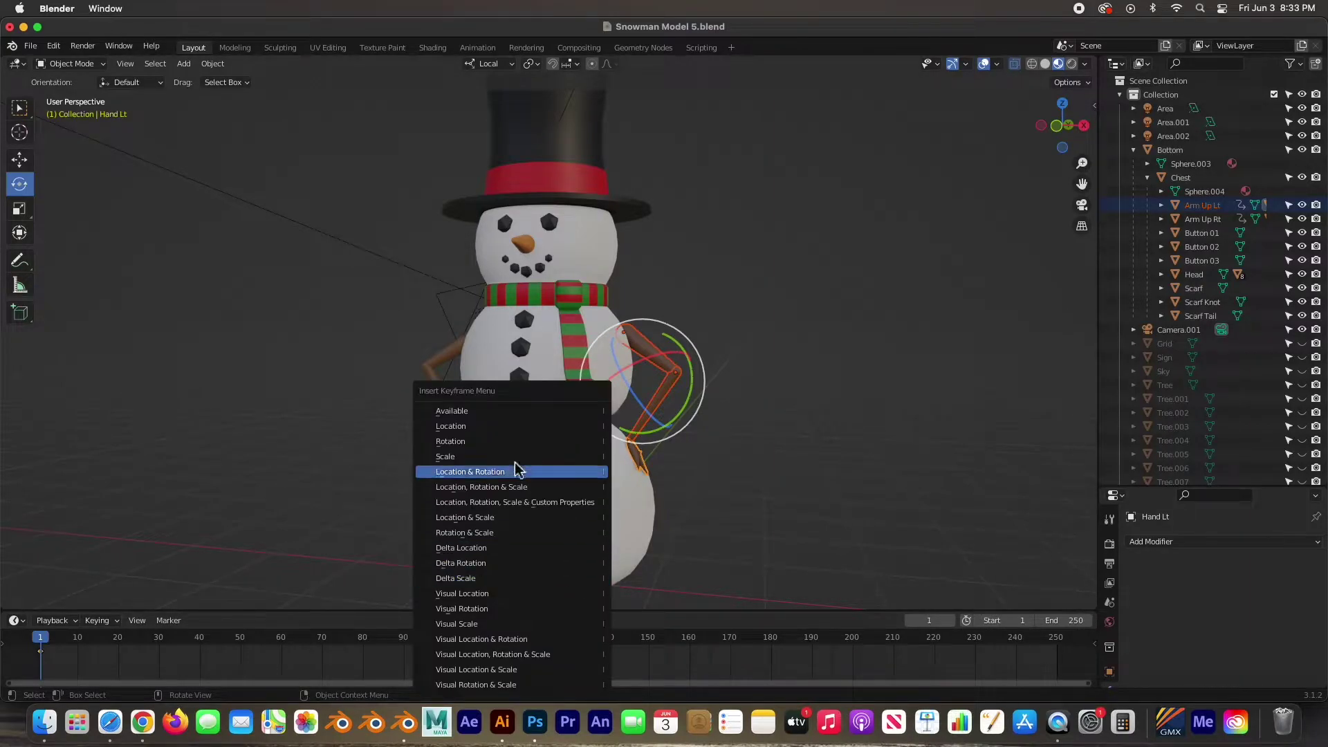
{"action": "left_click", "coordinate": [450, 441]}
{"action": "middle_click_drag", "start_coordinate": [246, 496], "coordinate": [69, 638]}
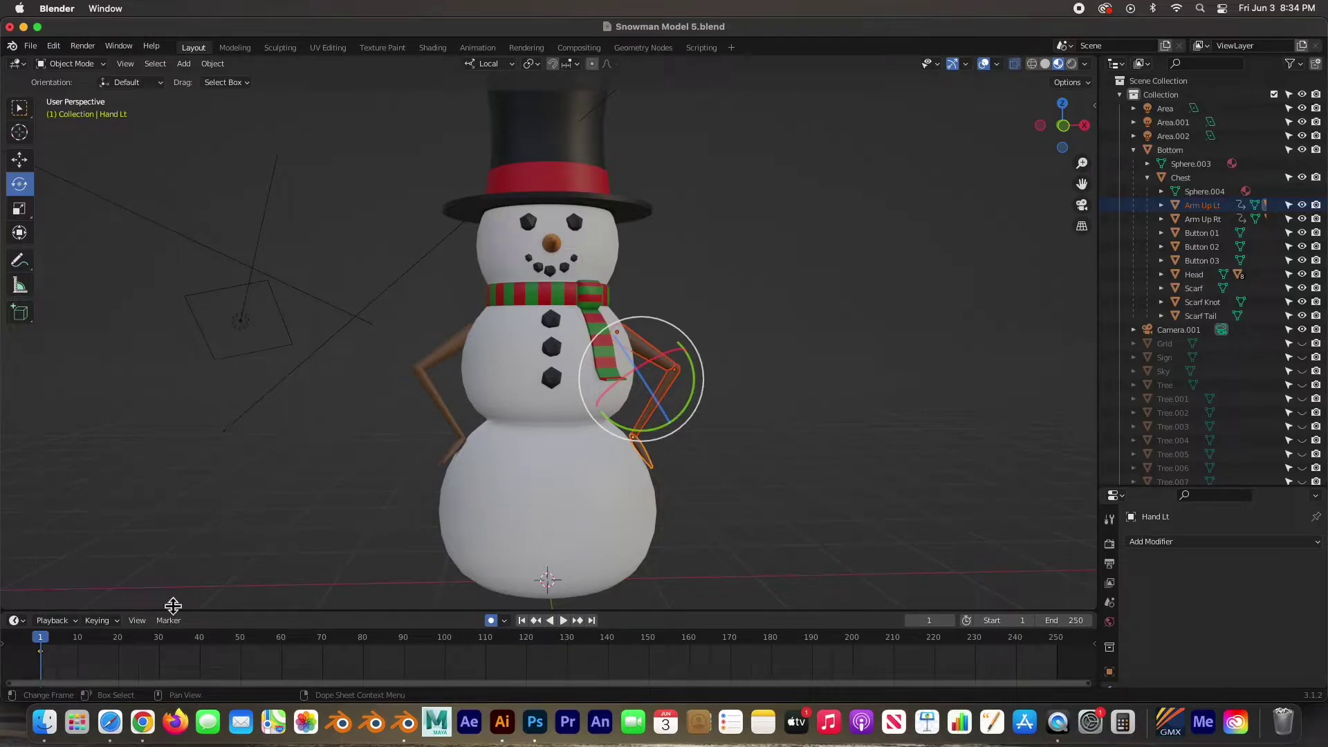
Step: Angle Arm Low Rt outward, undo a stray hand turn, and go to frame 25
{"action": "left_click", "coordinate": [438, 363]}
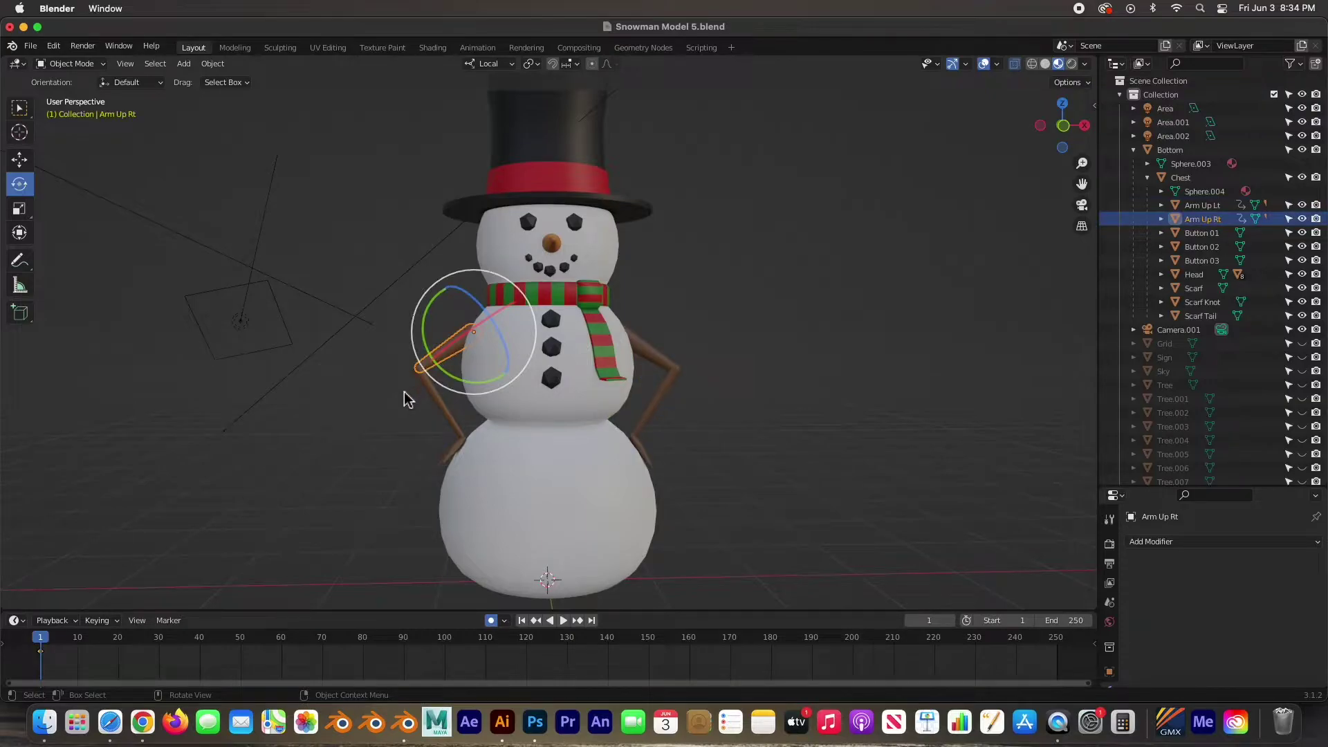
{"action": "left_click", "coordinate": [447, 414]}
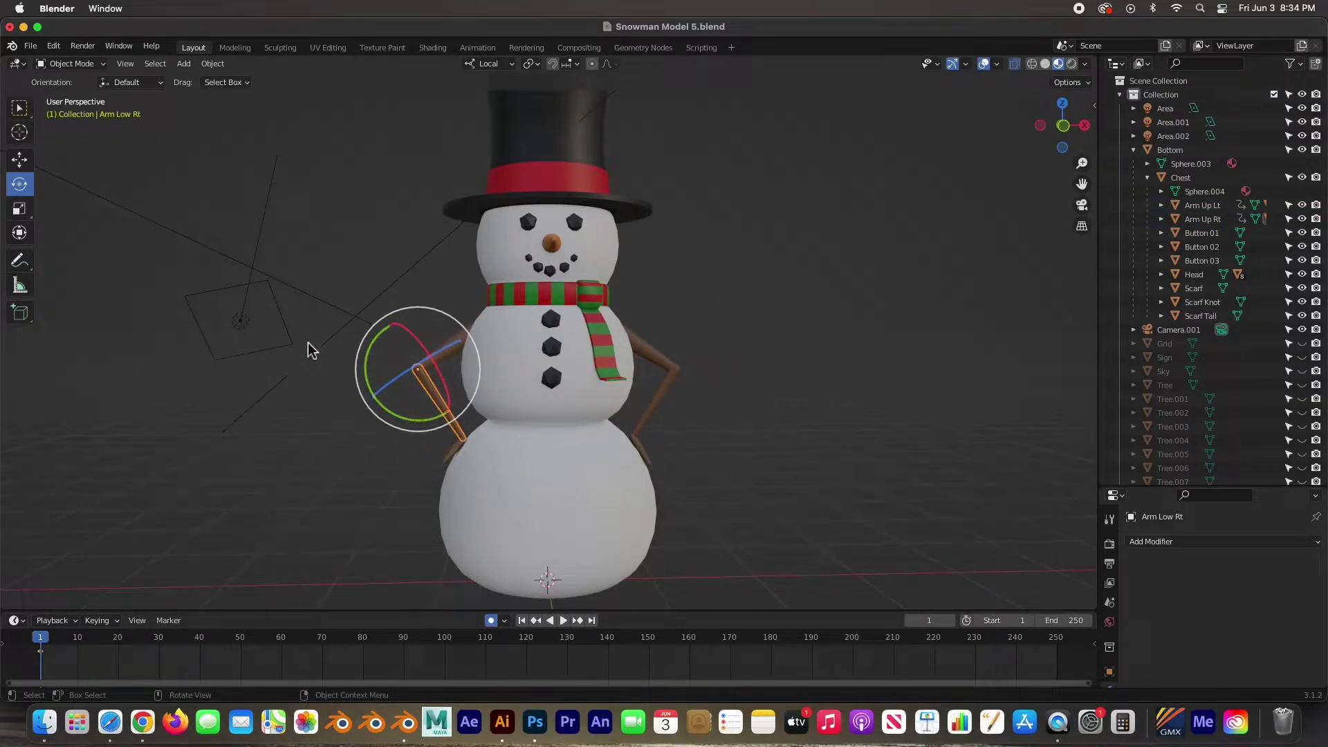
{"action": "left_click_drag", "start_coordinate": [368, 379], "coordinate": [332, 454]}
{"action": "left_click", "coordinate": [328, 389]}
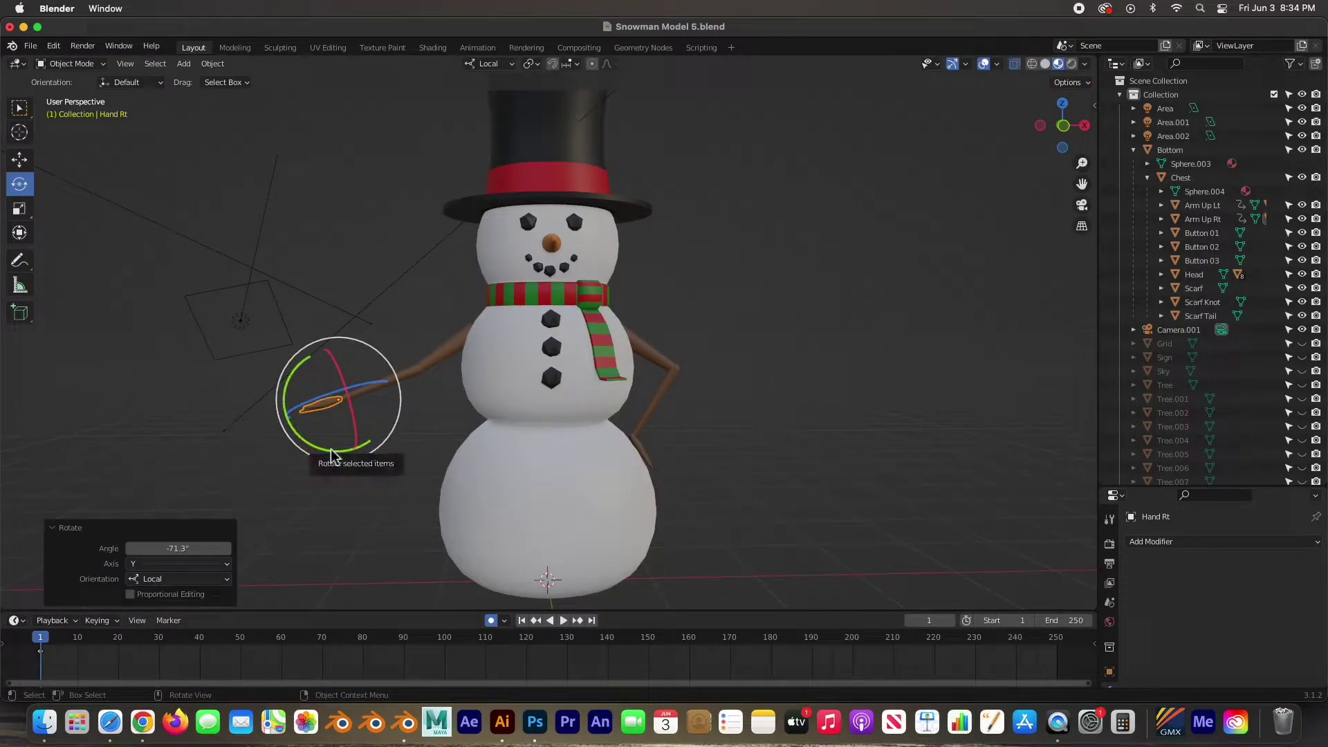
{"action": "key", "text": "ctrl+z"}
{"action": "key", "text": "ctrl+z"}
{"action": "key", "text": "ctrl+z"}
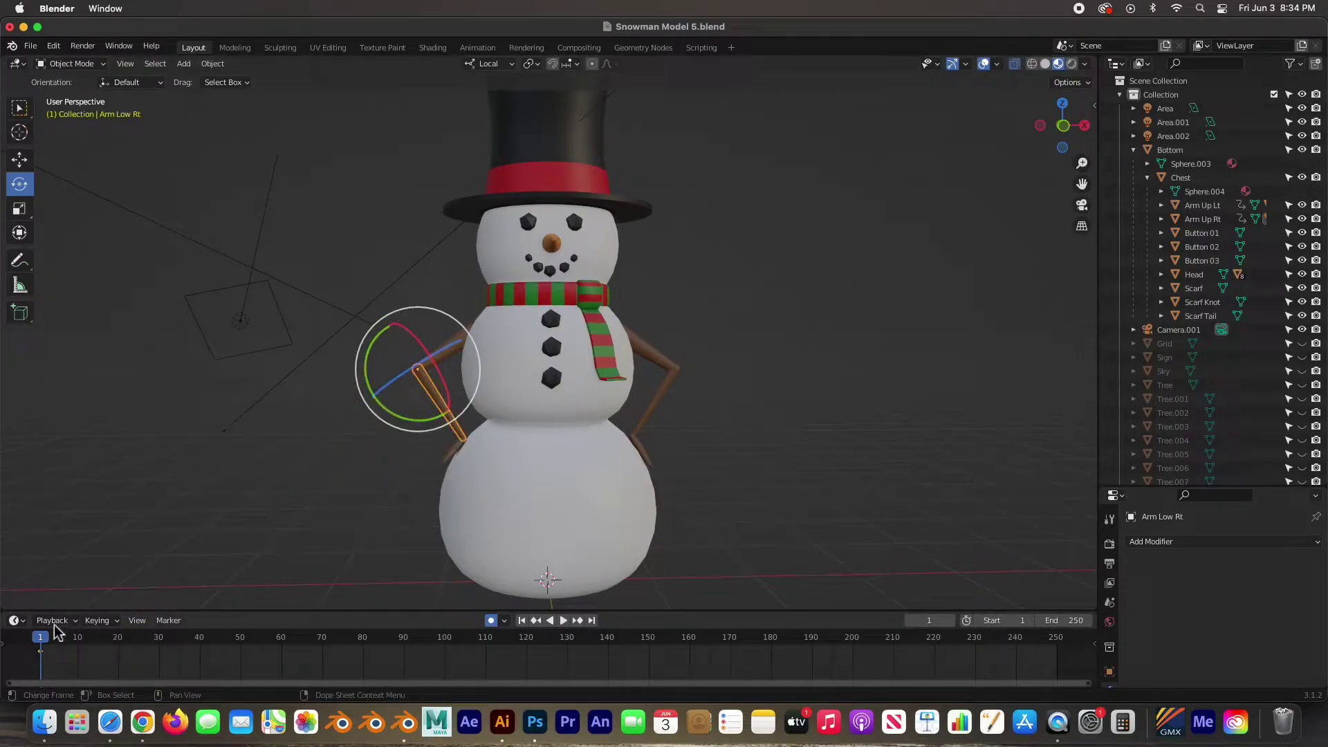
{"action": "left_click_drag", "start_coordinate": [40, 640], "coordinate": [140, 650]}
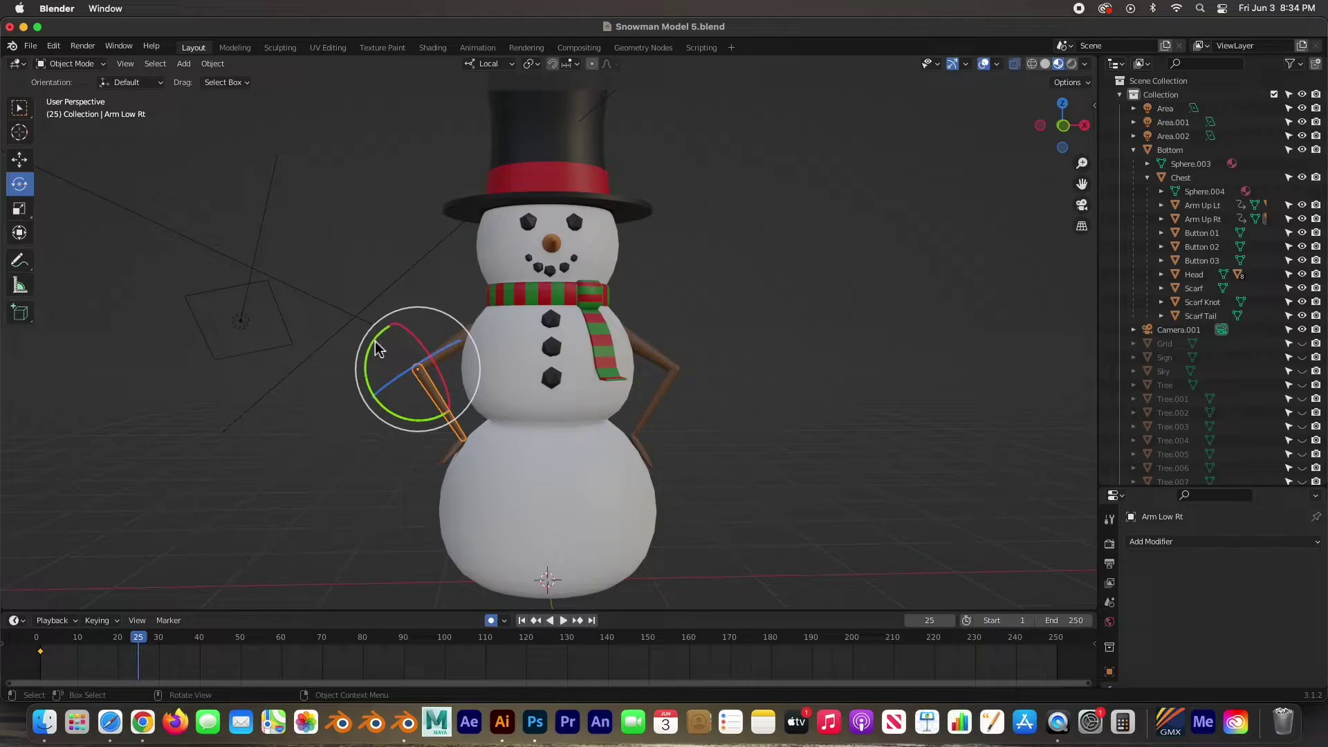
Step: At frame 25, rotate Arm Low Rt and Hand Rt on Y and start turning Arm Up Rt
{"action": "mouse_move", "coordinate": [373, 363]}
{"action": "left_mouse_down"}
{"action": "mouse_move", "coordinate": [376, 325]}
{"action": "mouse_move", "coordinate": [401, 293]}
{"action": "mouse_move", "coordinate": [386, 368]}
{"action": "left_mouse_up"}
{"action": "left_click", "coordinate": [328, 395]}
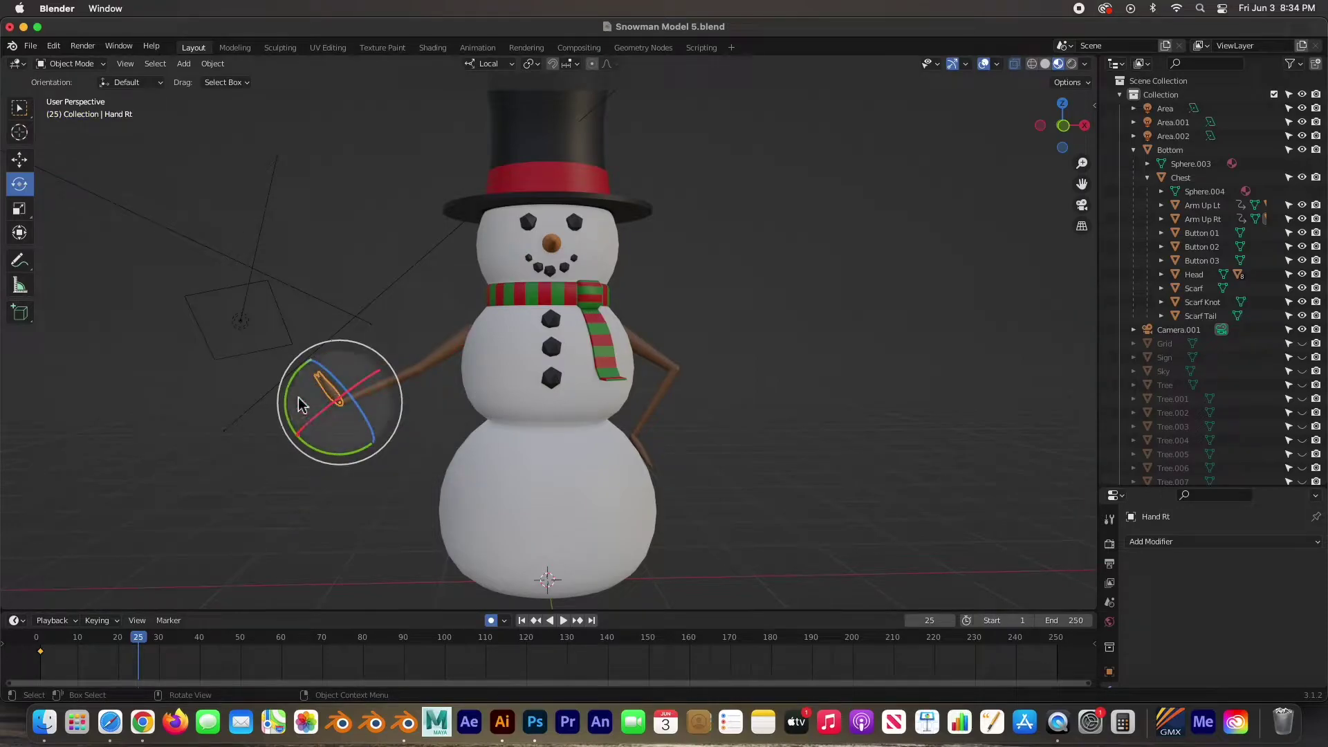
{"action": "left_click_drag", "start_coordinate": [297, 384], "coordinate": [282, 473]}
{"action": "middle_click_drag", "start_coordinate": [359, 473], "coordinate": [528, 383]}
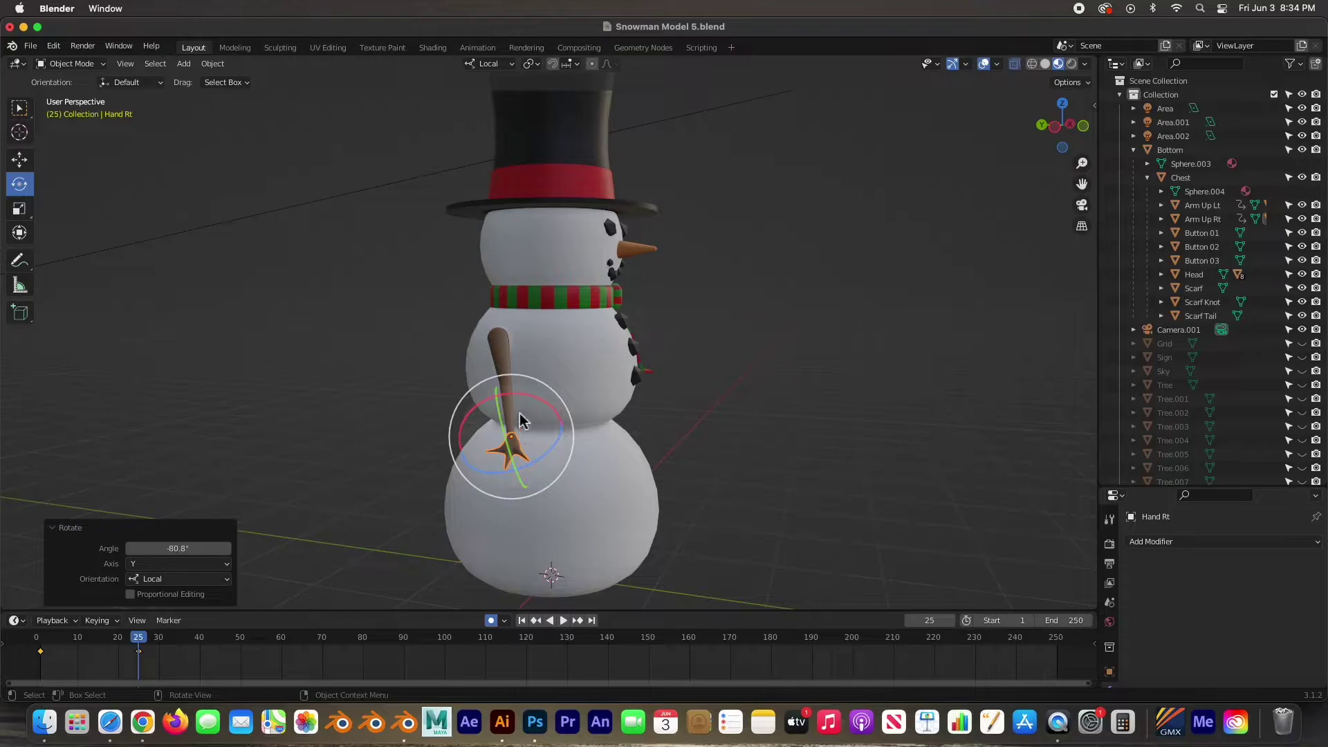
{"action": "left_click", "coordinate": [503, 359]}
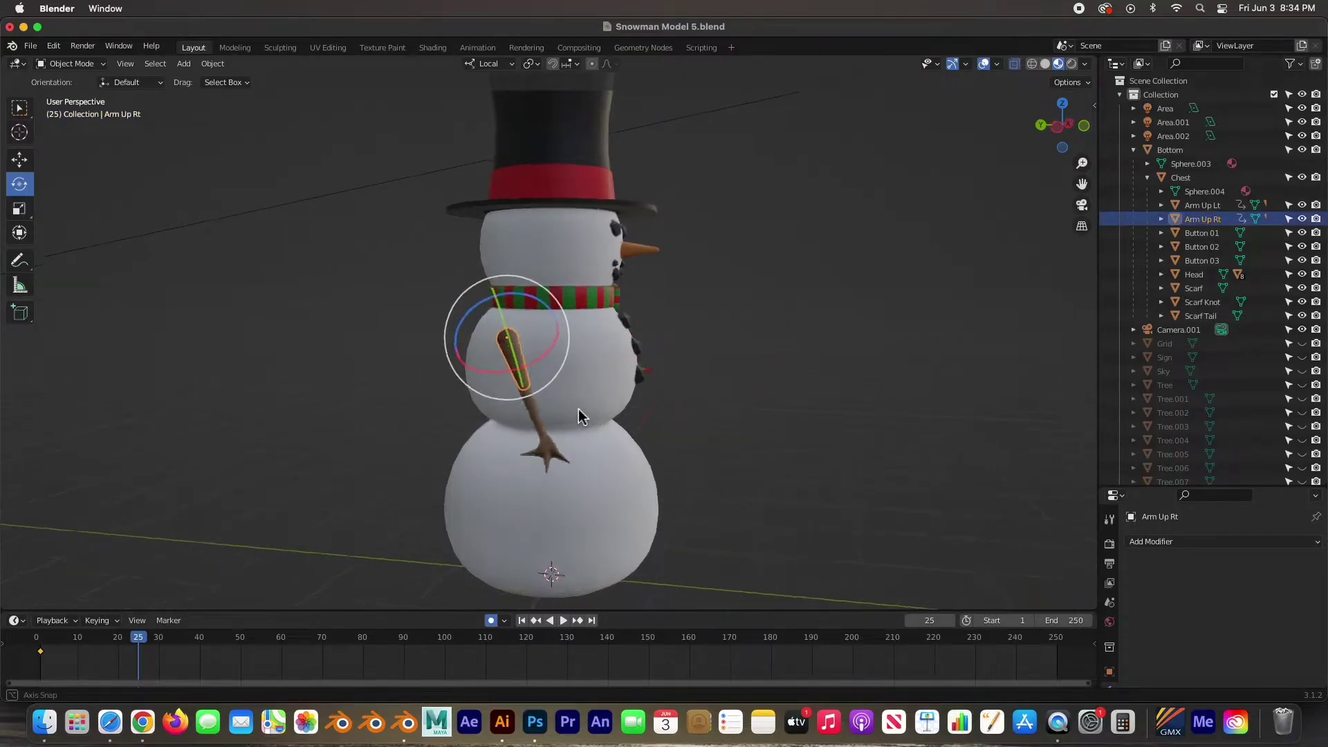
{"action": "left_click_drag", "start_coordinate": [503, 359], "coordinate": [566, 396]}
{"action": "left_click_drag", "start_coordinate": [533, 348], "coordinate": [488, 335]}
{"action": "middle_click_drag", "start_coordinate": [488, 336], "coordinate": [327, 477]}
Step: Swing Arm Up Rt to -40.7°, bend Arm Low Rt up and tilt Hand Rt to -22.7°
{"action": "middle_click_drag", "start_coordinate": [364, 415], "coordinate": [515, 381]}
{"action": "left_click_drag", "start_coordinate": [508, 374], "coordinate": [465, 382]}
{"action": "middle_click_drag", "start_coordinate": [464, 382], "coordinate": [442, 405]}
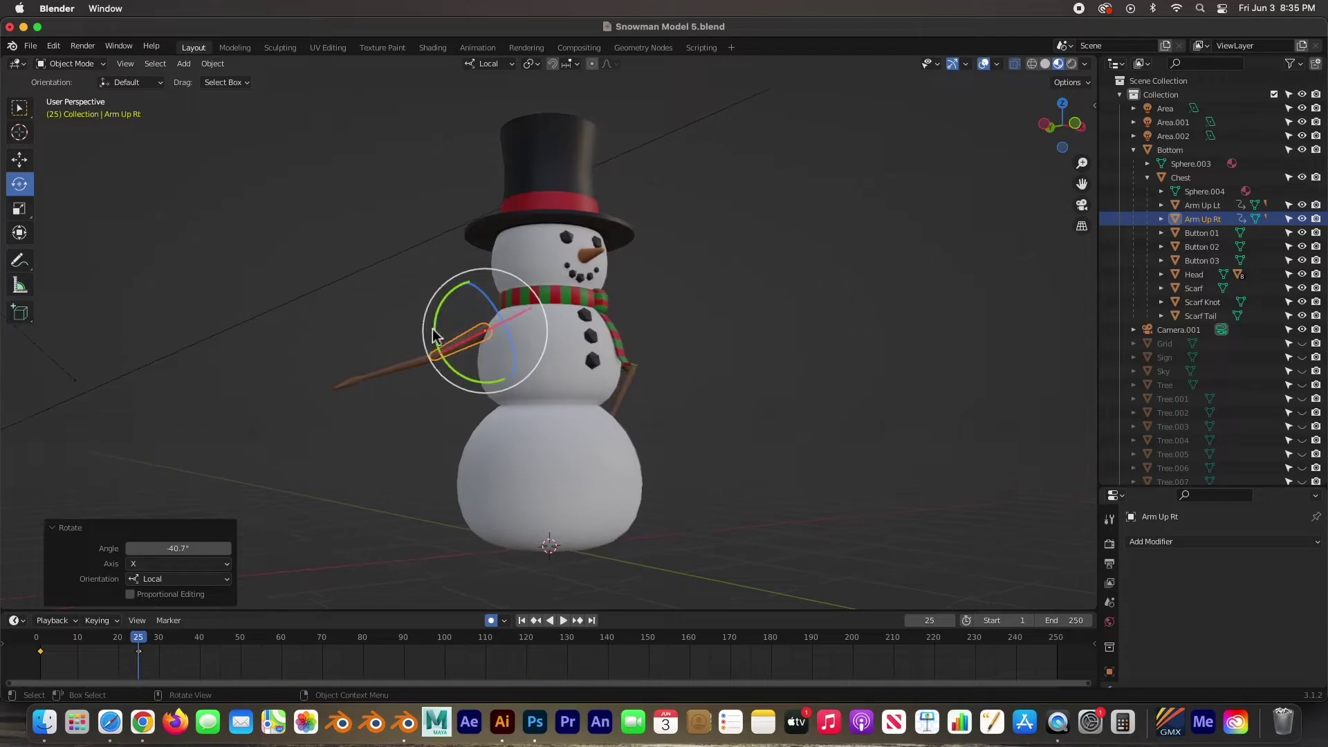
{"action": "left_click", "coordinate": [391, 370]}
{"action": "left_click_drag", "start_coordinate": [395, 340], "coordinate": [325, 312]}
{"action": "left_click", "coordinate": [349, 330]}
{"action": "middle_click_drag", "start_coordinate": [325, 313], "coordinate": [423, 449]}
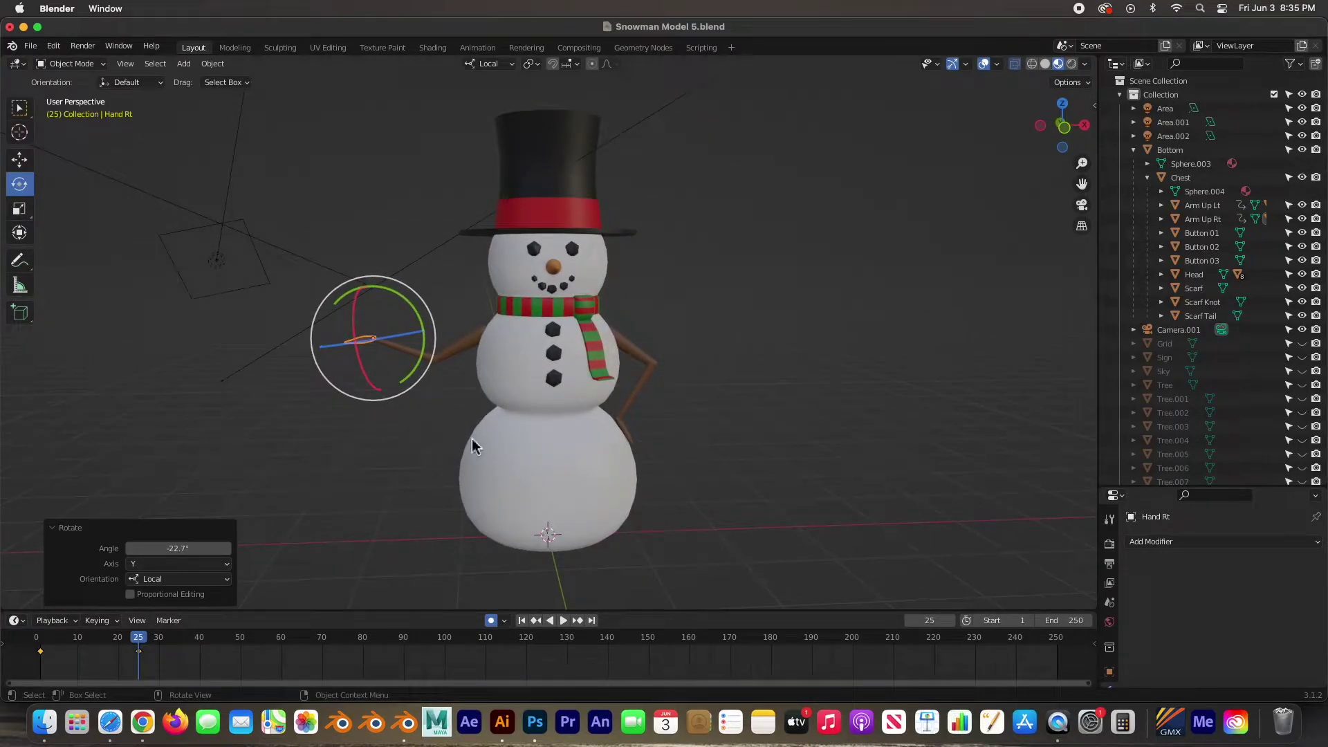
Step: Move to frame 11 and lower Arm Up Rt for the in-between pose
{"action": "left_click_drag", "start_coordinate": [141, 645], "coordinate": [97, 655]}
{"action": "middle_click_drag", "start_coordinate": [272, 519], "coordinate": [365, 522]}
{"action": "left_click_drag", "start_coordinate": [113, 643], "coordinate": [81, 644]}
{"action": "middle_click_drag", "start_coordinate": [217, 555], "coordinate": [270, 544]}
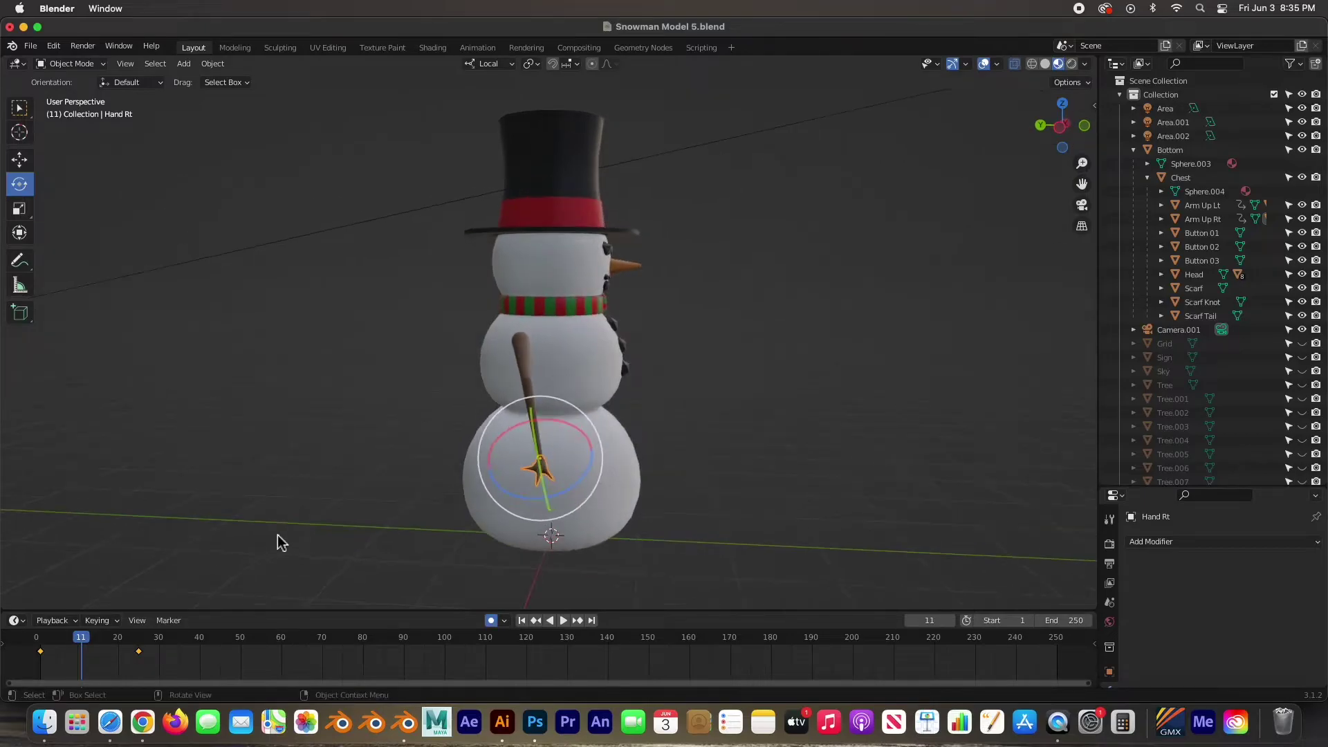
{"action": "left_click", "coordinate": [527, 368]}
{"action": "left_click_drag", "start_coordinate": [557, 370], "coordinate": [567, 352]}
Step: Rotate Arm Low Rt and turn Hand Rt -29.2° on Y at frame 11, then return to frame 0
{"action": "left_click", "coordinate": [557, 408]}
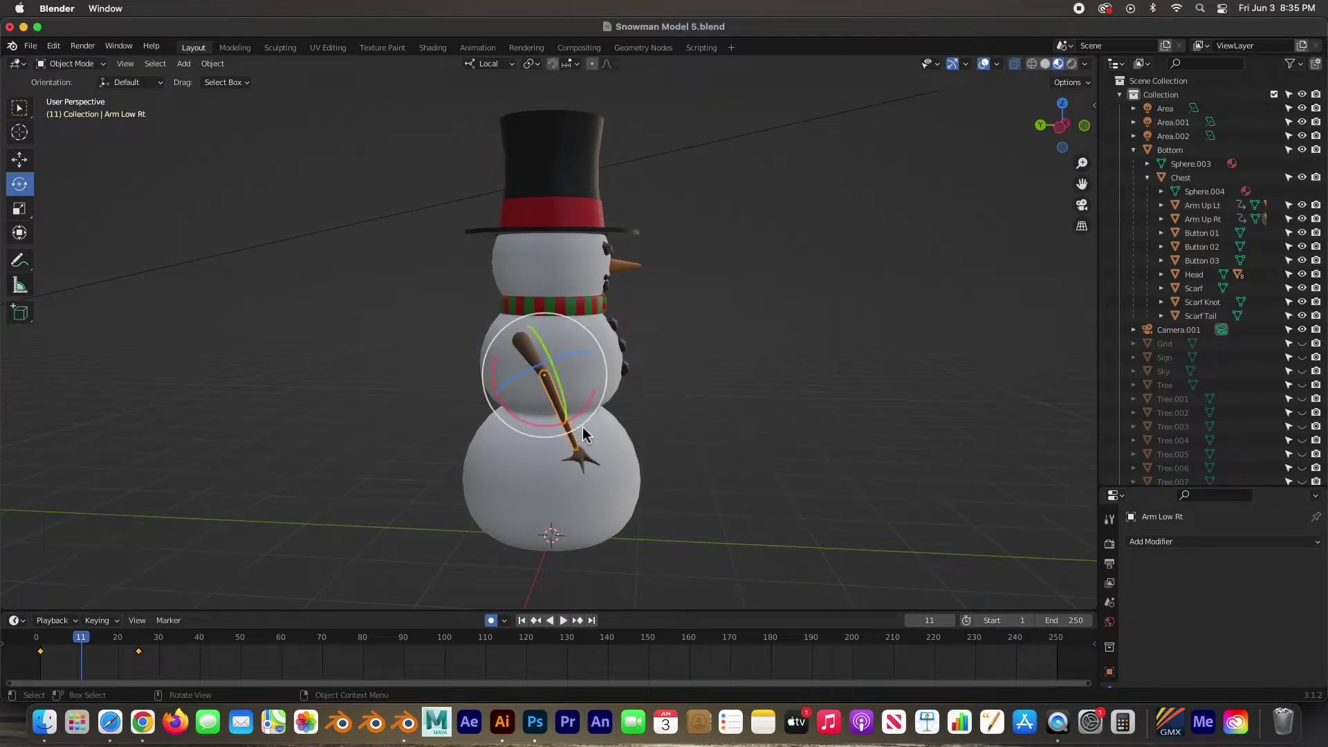
{"action": "left_click_drag", "start_coordinate": [558, 419], "coordinate": [591, 448]}
{"action": "middle_click_drag", "start_coordinate": [592, 449], "coordinate": [484, 477]}
{"action": "left_click", "coordinate": [443, 453]}
{"action": "left_click_drag", "start_coordinate": [414, 459], "coordinate": [397, 504]}
{"action": "middle_click_drag", "start_coordinate": [397, 504], "coordinate": [370, 438]}
{"action": "left_click_drag", "start_coordinate": [97, 635], "coordinate": [26, 671]}
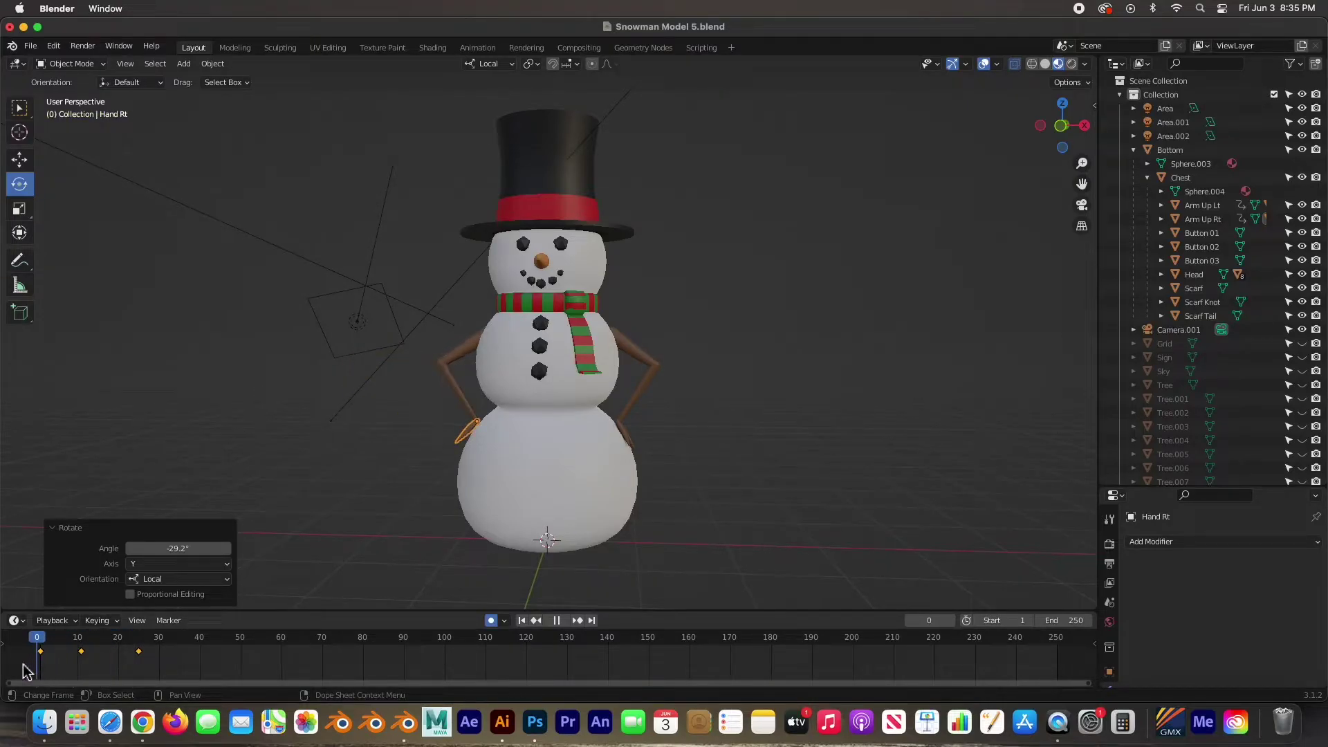
Step: Play the animation from the first frame and stop around frame 32
{"action": "key", "text": "space"}
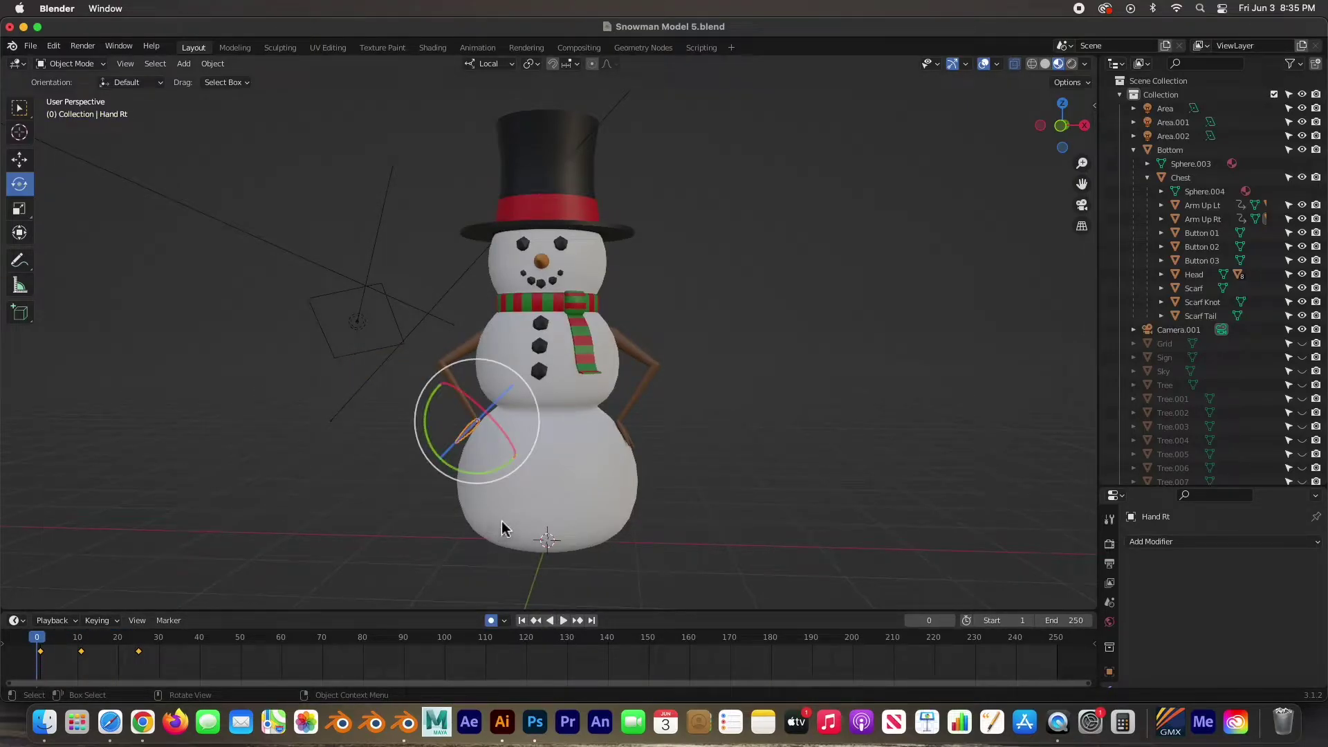
{"action": "left_click", "coordinate": [671, 458]}
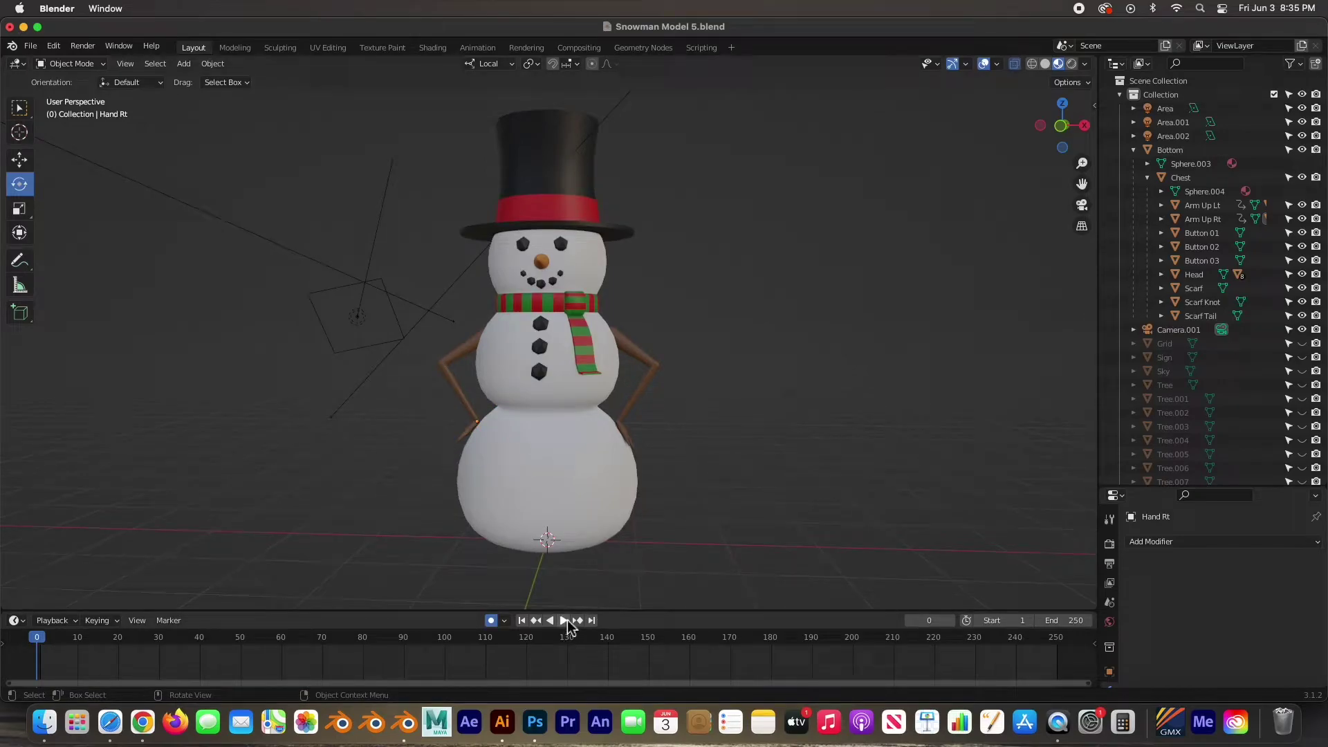
{"action": "left_click", "coordinate": [565, 622]}
{"action": "key", "text": "space"}
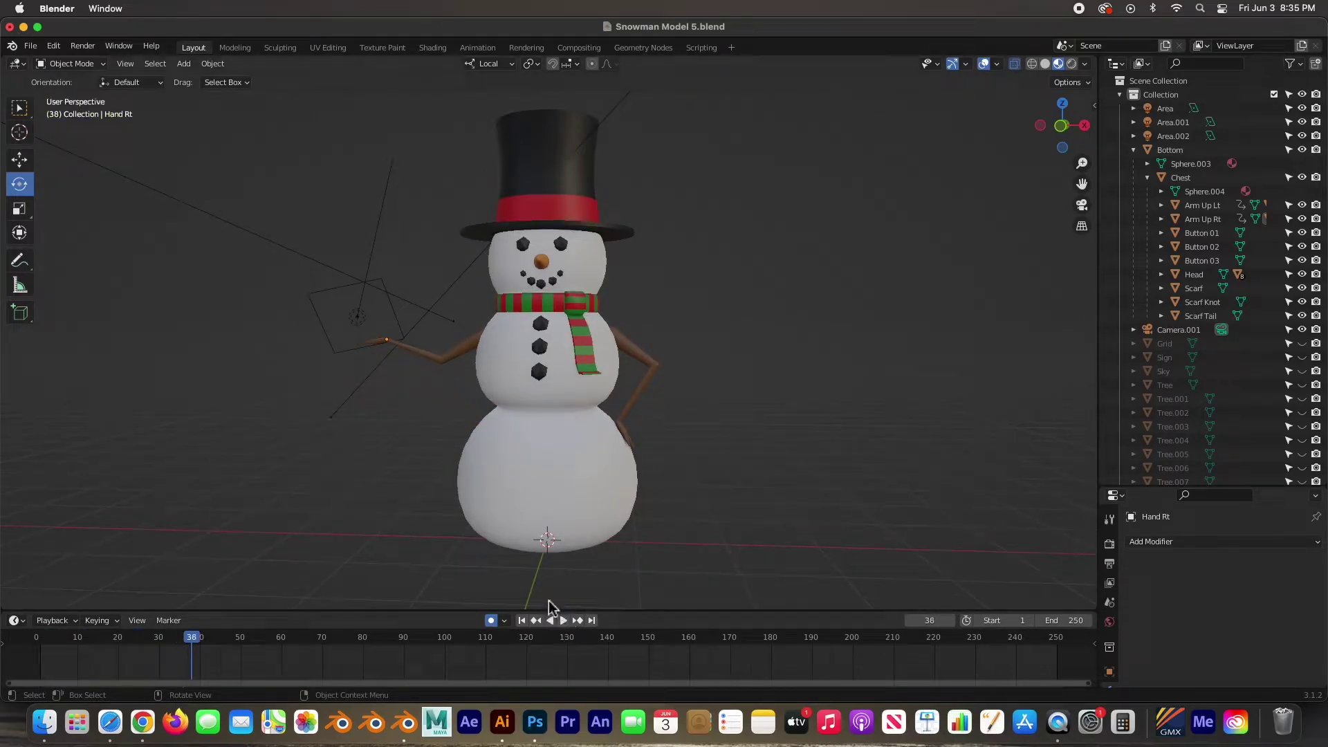
{"action": "left_click", "coordinate": [522, 621]}
{"action": "left_click", "coordinate": [564, 621]}
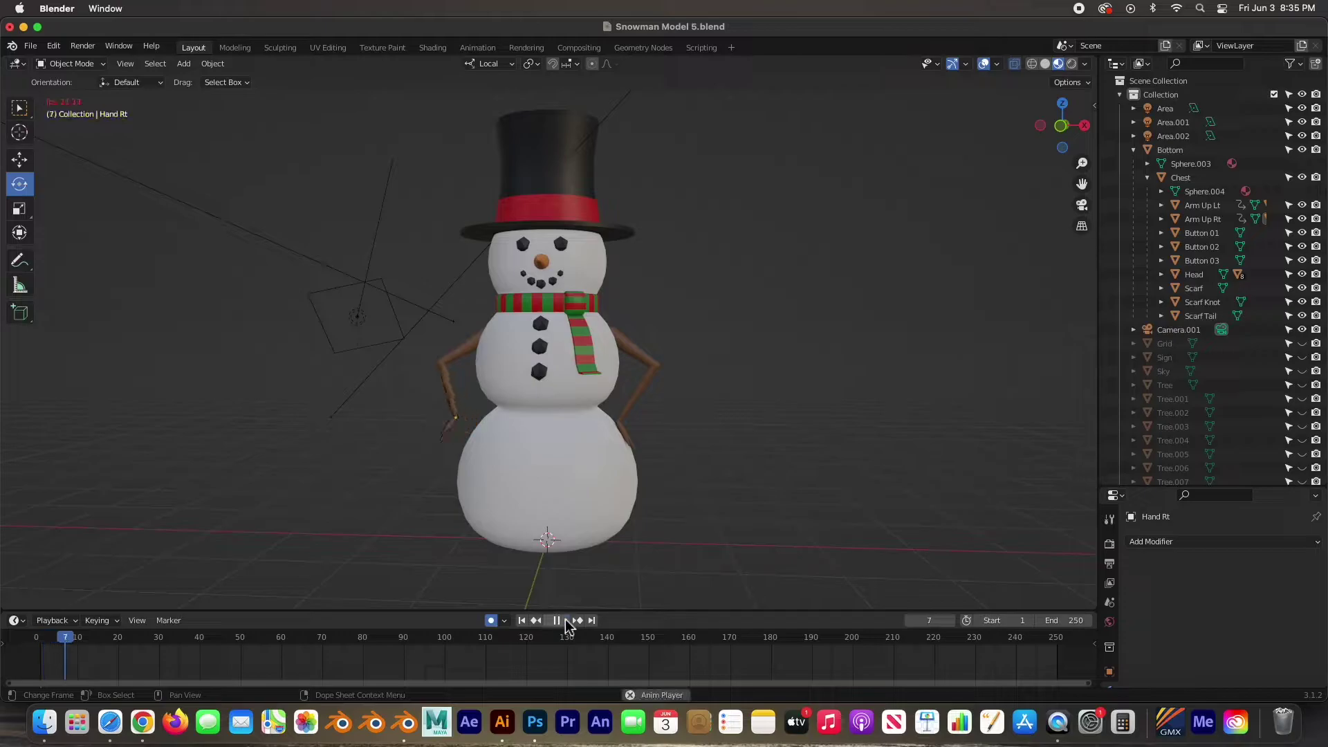
{"action": "left_click", "coordinate": [558, 620]}
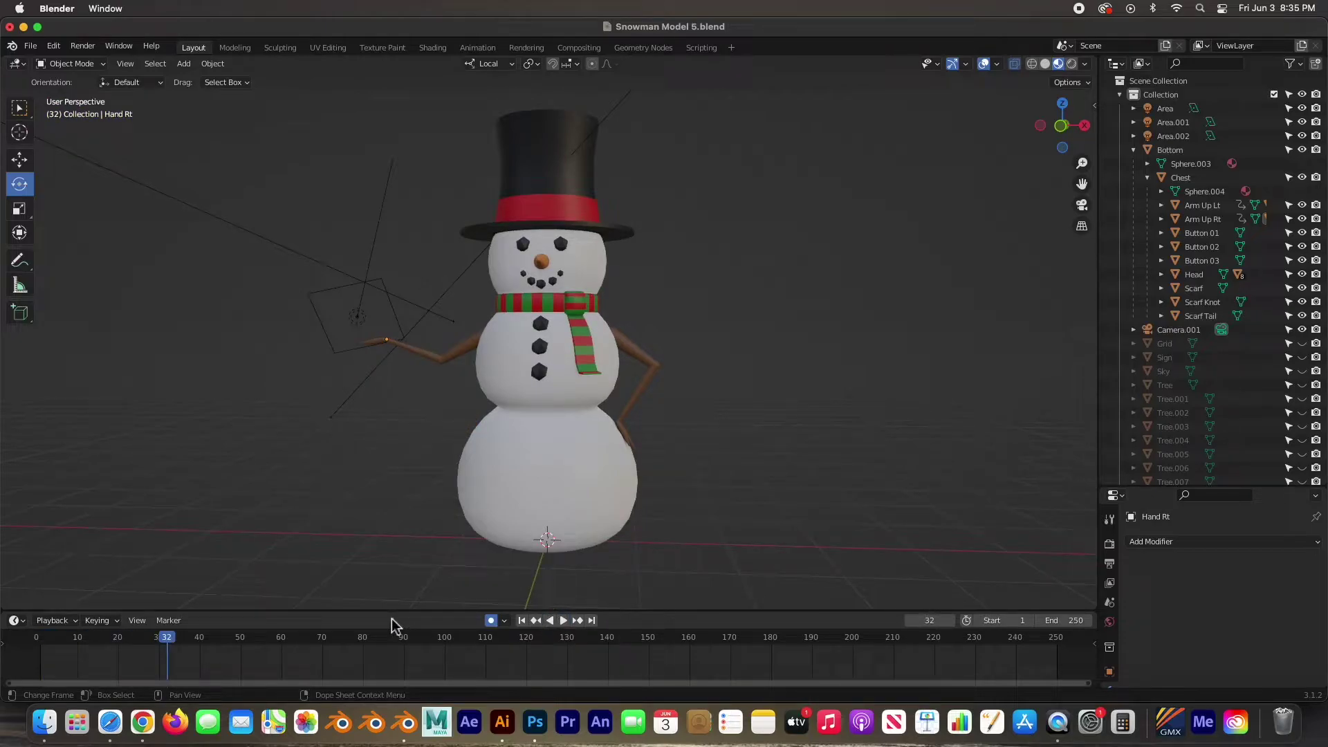
Step: Move Arm Up Rt's wave keyframes earlier, to frames 8 and 18
{"action": "left_click", "coordinate": [434, 361]}
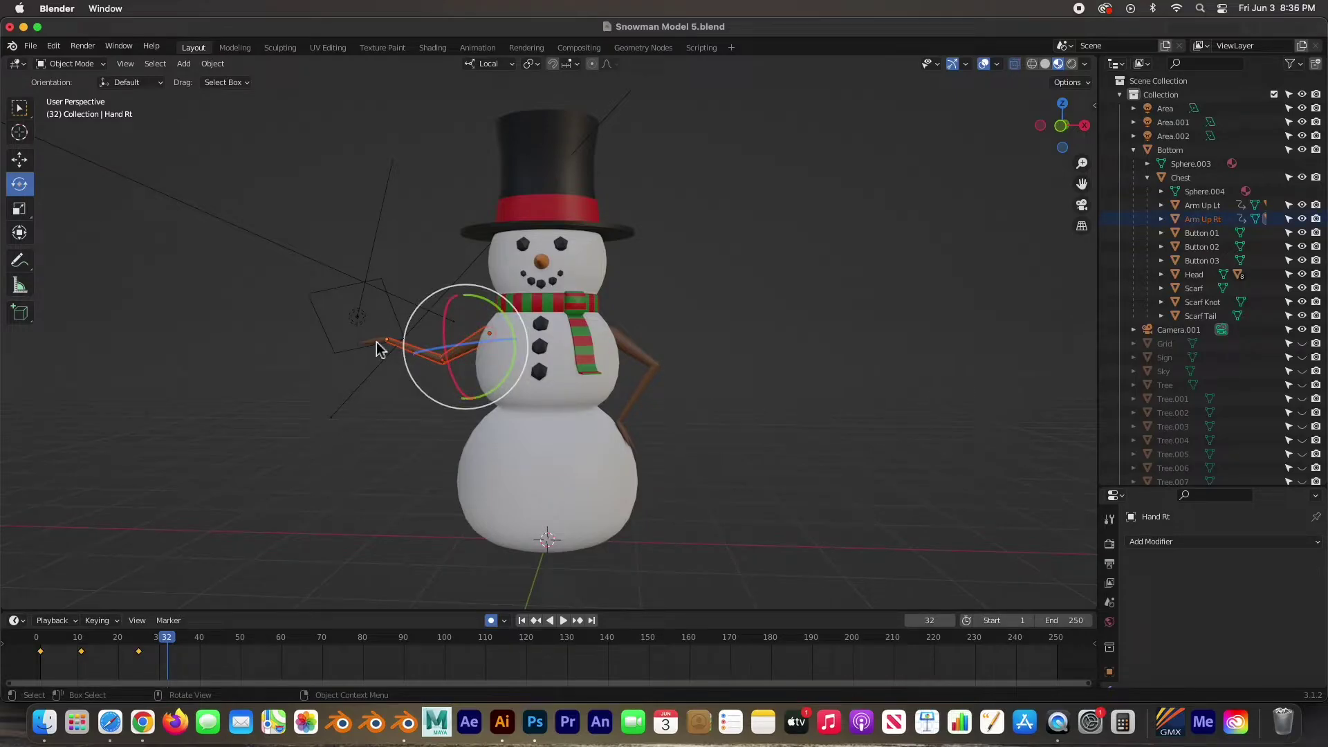
{"action": "key", "text": "ctrl+z"}
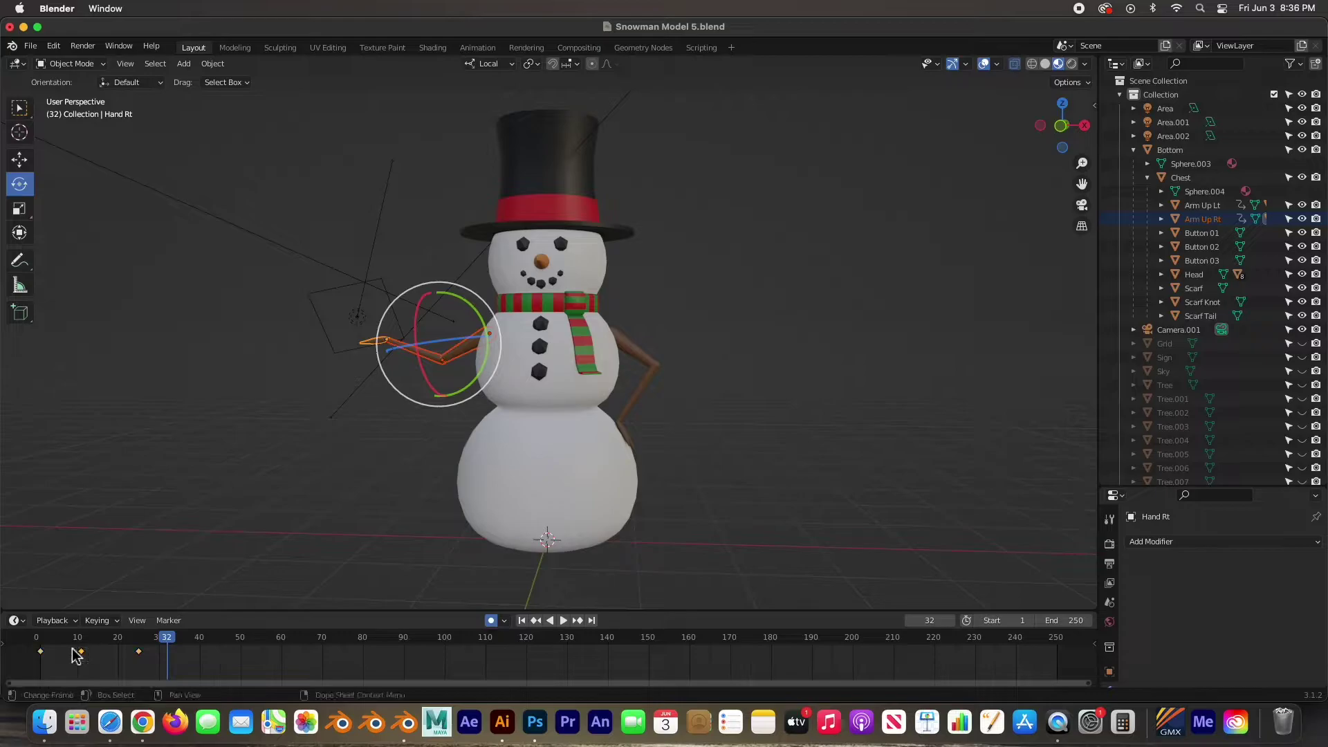
{"action": "left_click_drag", "start_coordinate": [82, 657], "coordinate": [130, 662]}
{"action": "left_click", "coordinate": [138, 652]}
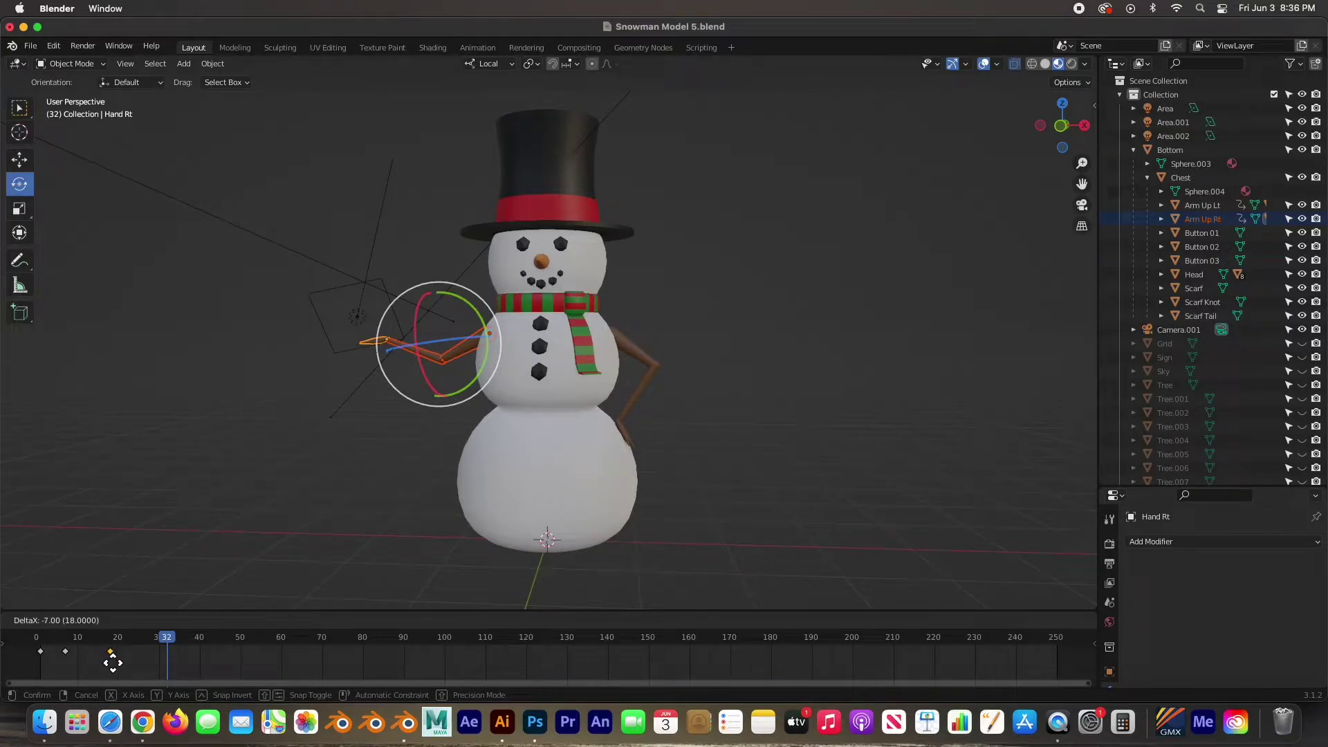
{"action": "left_click_drag", "start_coordinate": [113, 662], "coordinate": [113, 663]}
{"action": "key", "text": "alt+a"}
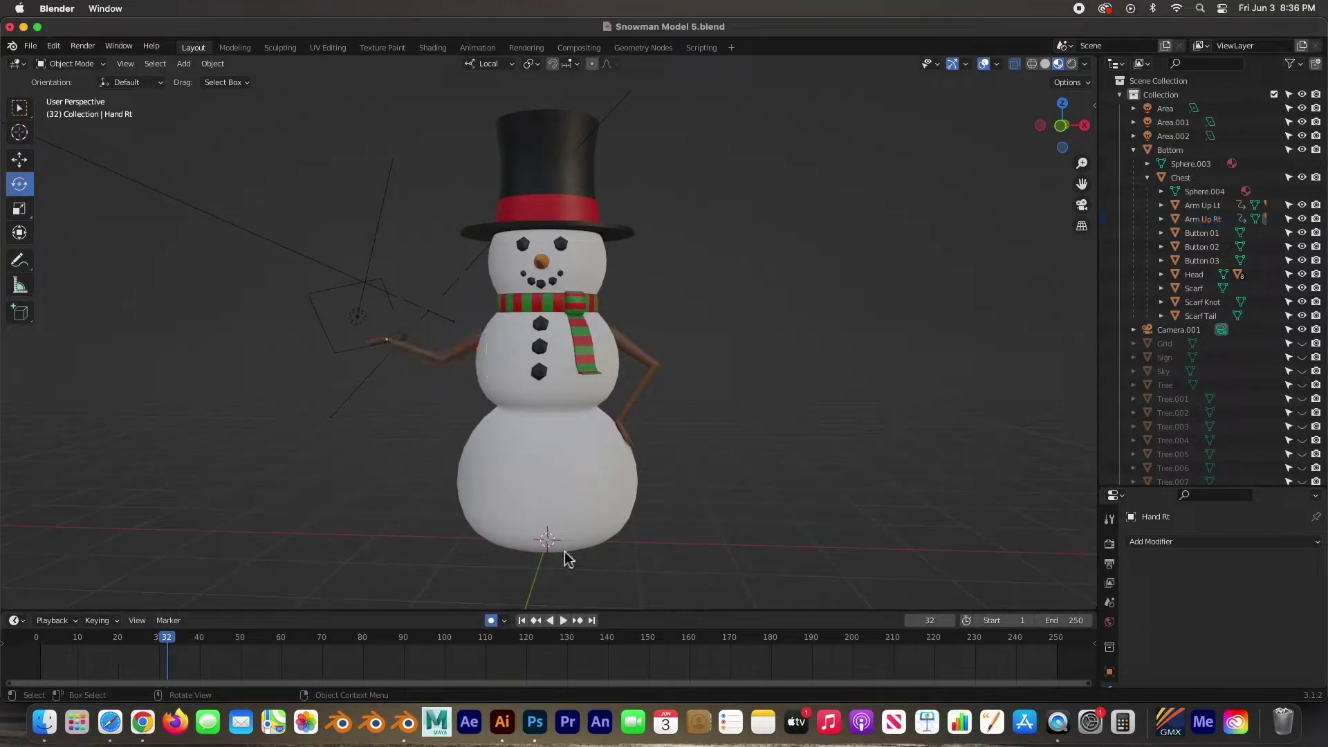
Step: Replay the animation from frame 1 to check the earlier wave
{"action": "left_click", "coordinate": [522, 619]}
{"action": "left_click", "coordinate": [564, 621]}
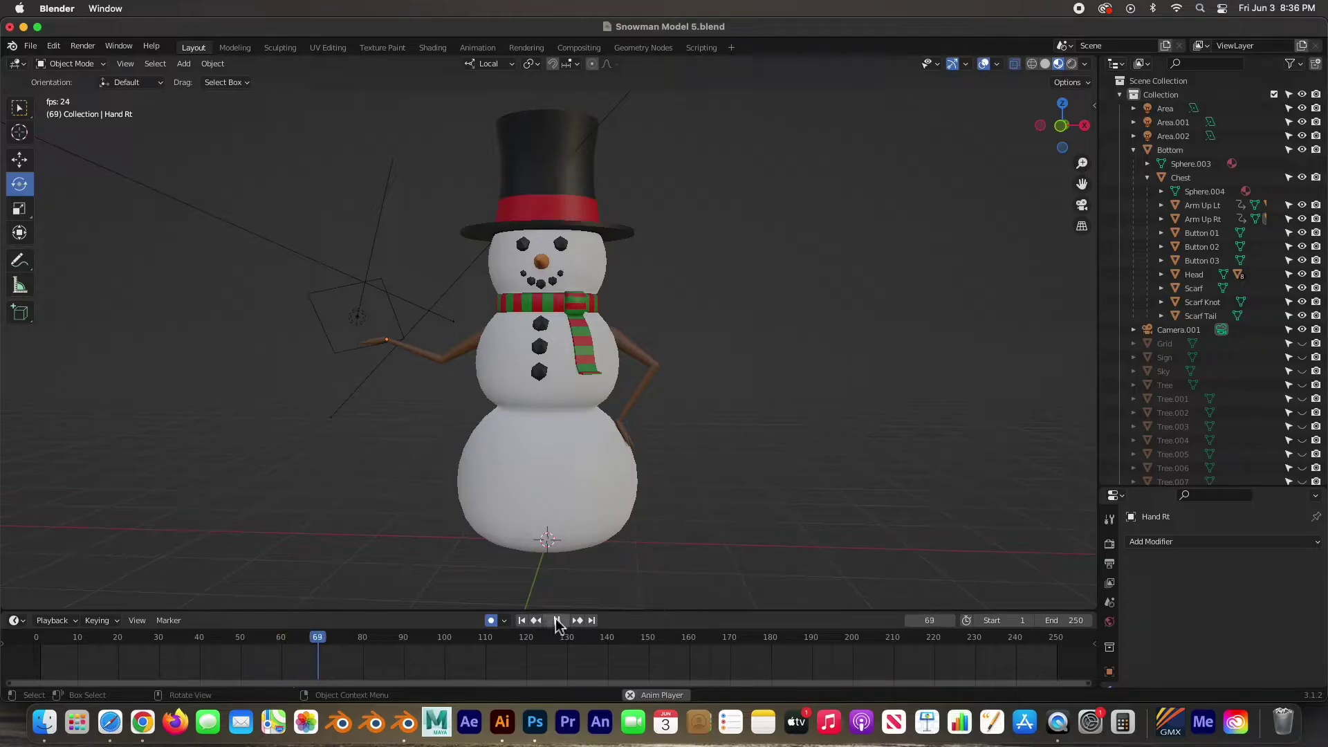
{"action": "left_click", "coordinate": [556, 620]}
{"action": "left_click", "coordinate": [521, 620]}
{"action": "left_click", "coordinate": [564, 620]}
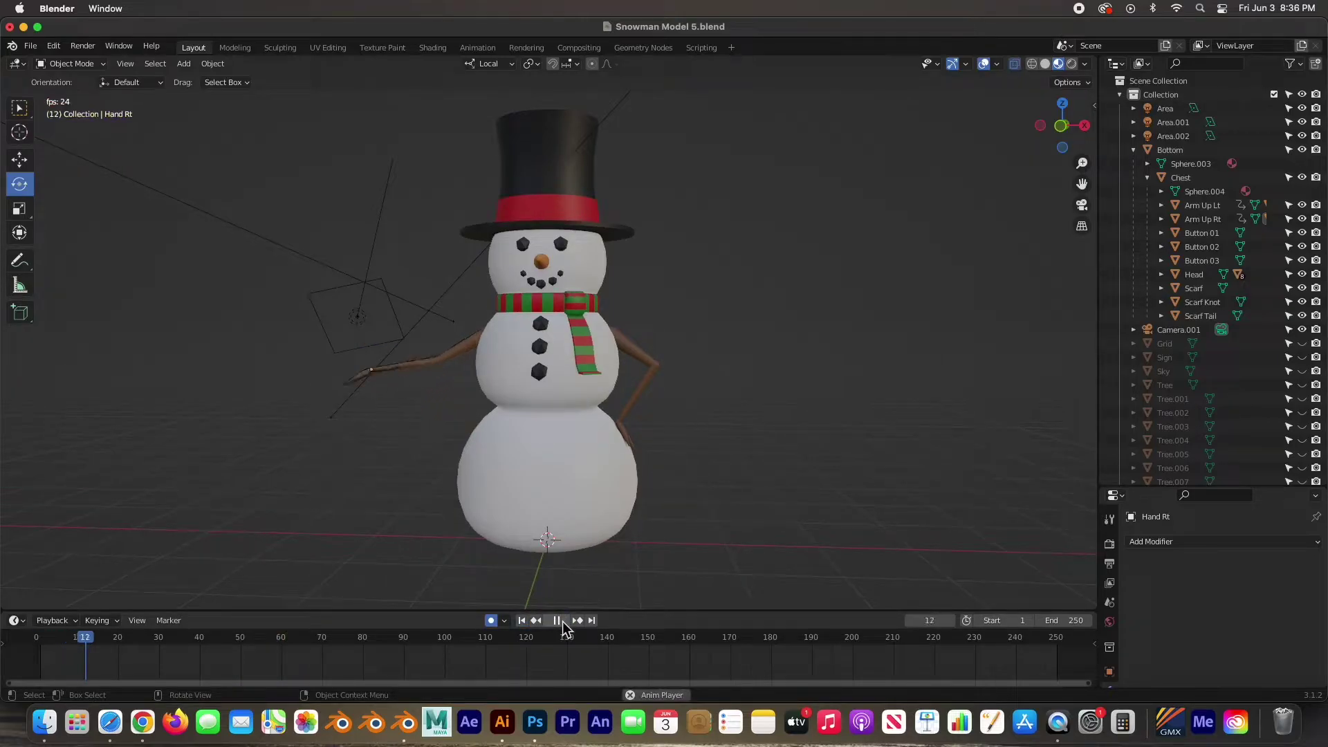
{"action": "left_click", "coordinate": [564, 621]}
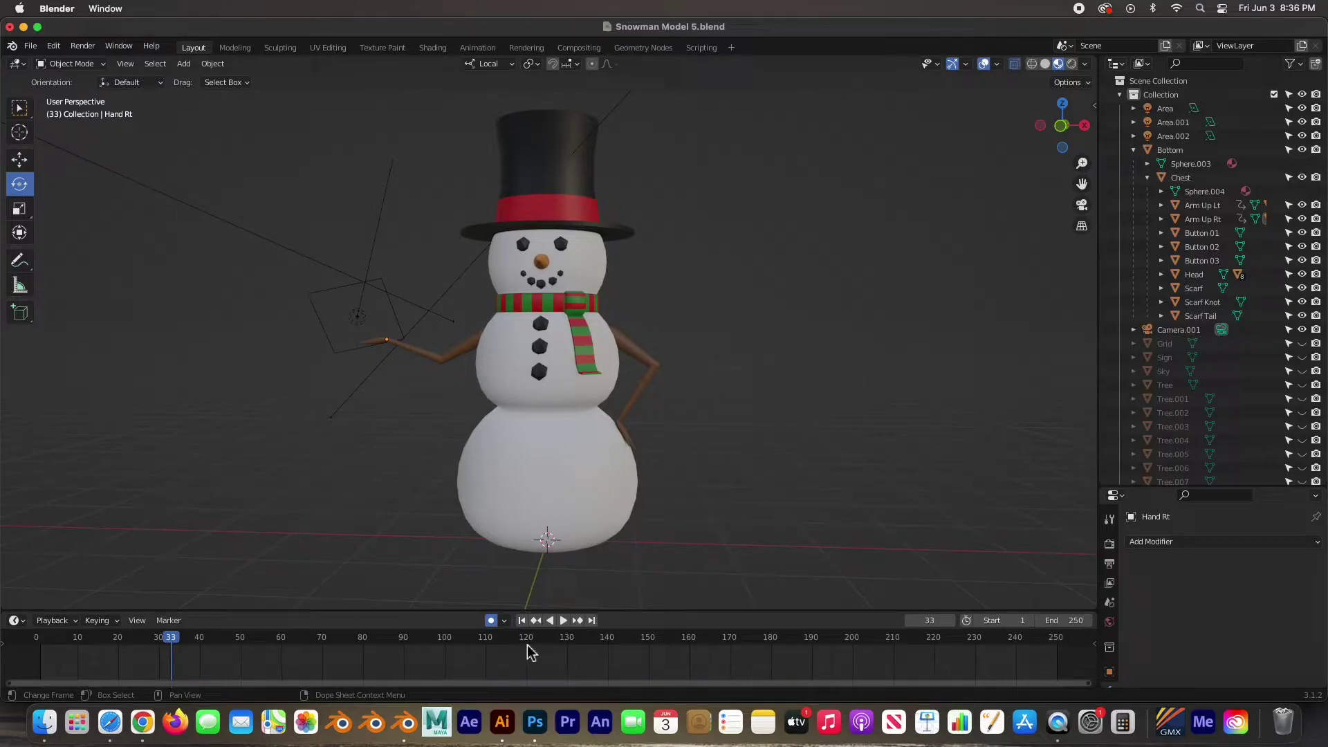
Step: Set the animation End frame to 120
{"action": "left_click", "coordinate": [1081, 620]}
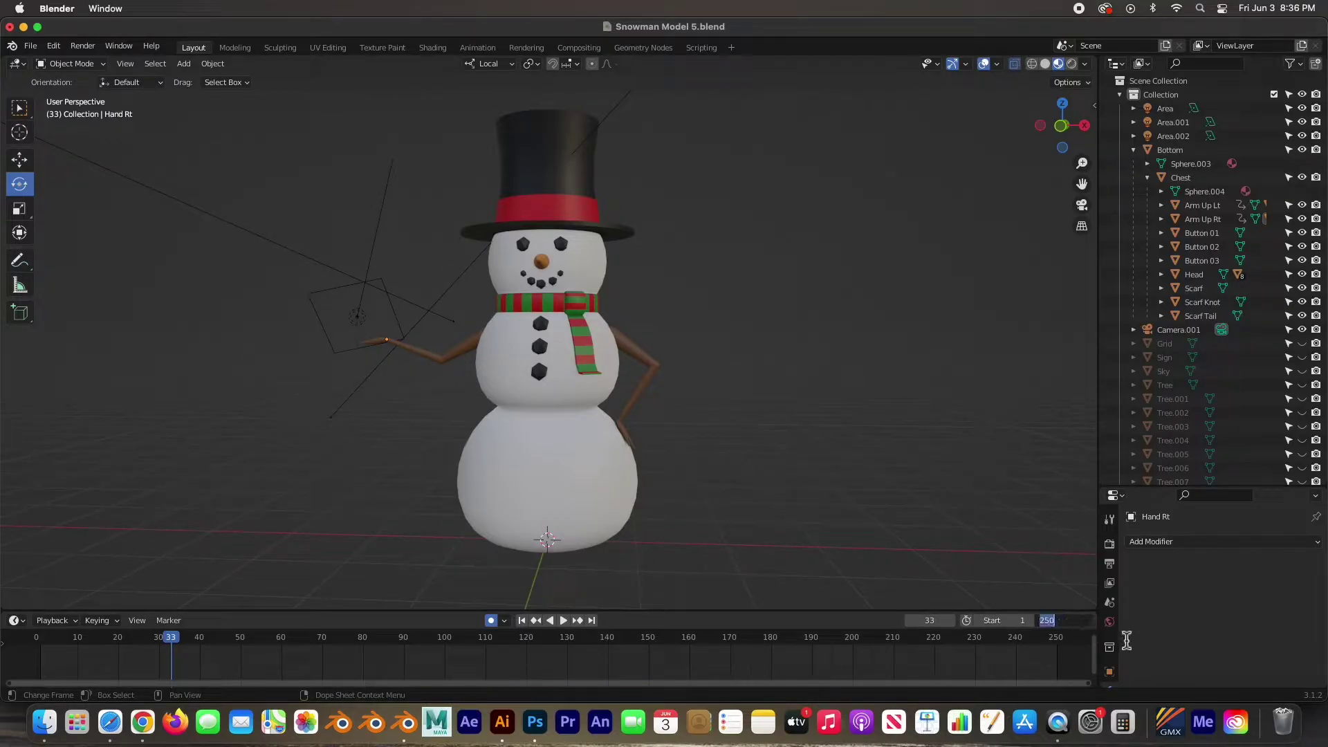
{"action": "type", "text": "120"}
{"action": "key", "text": "Return"}
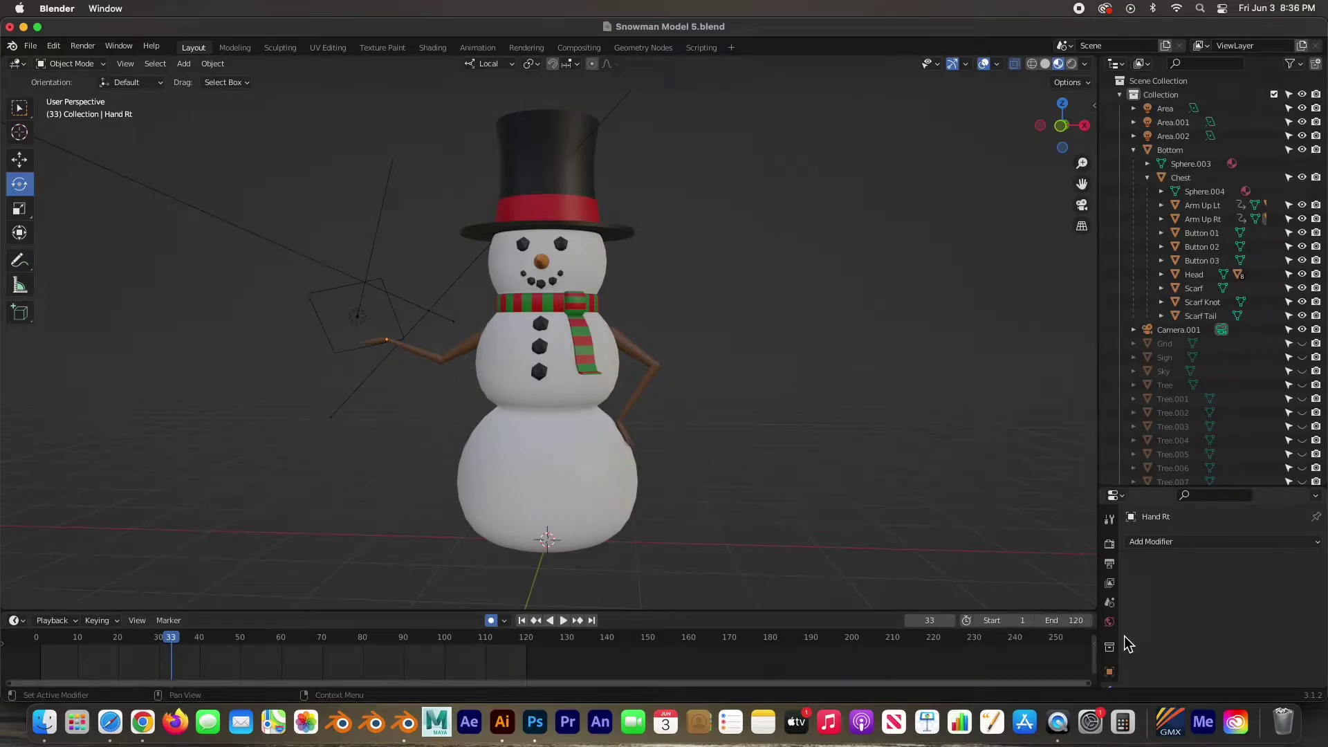
Step: Scrub and play the arm animation, stopping back at frame 1
{"action": "left_click_drag", "start_coordinate": [170, 649], "coordinate": [23, 645]}
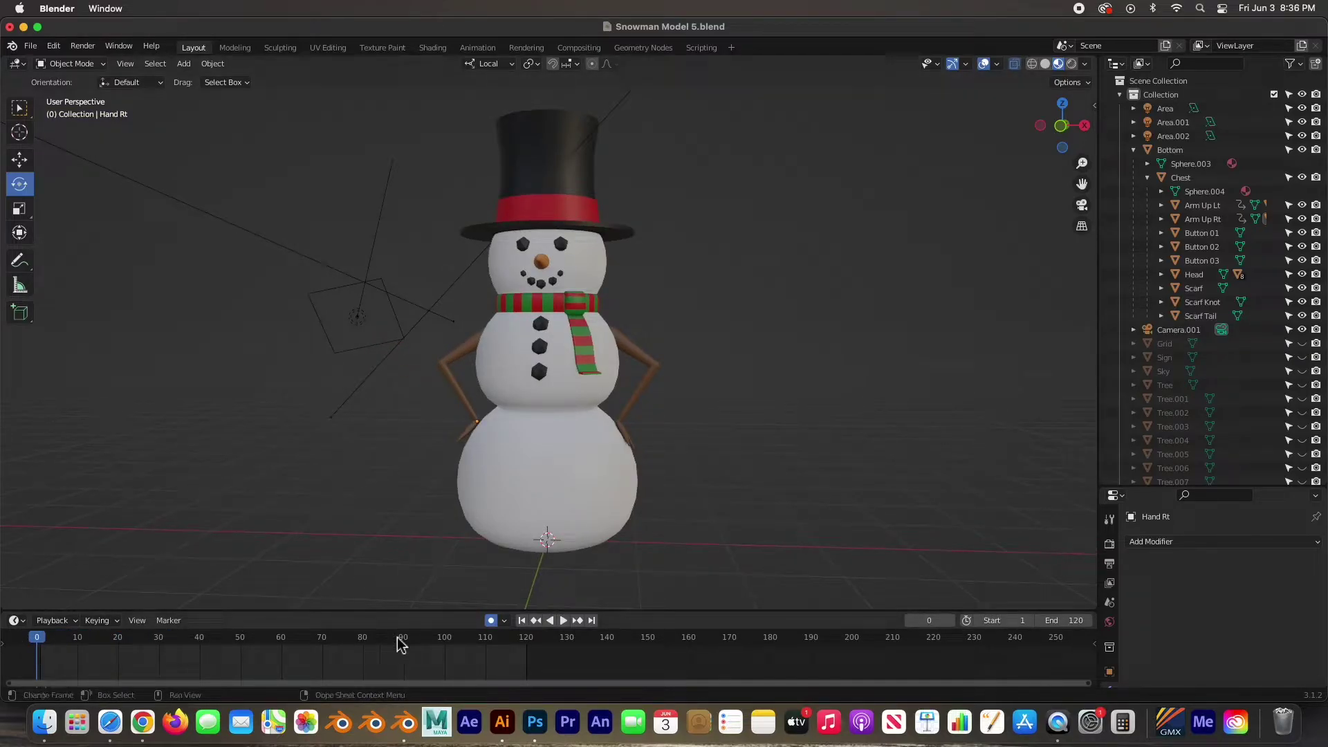
{"action": "left_click", "coordinate": [564, 621]}
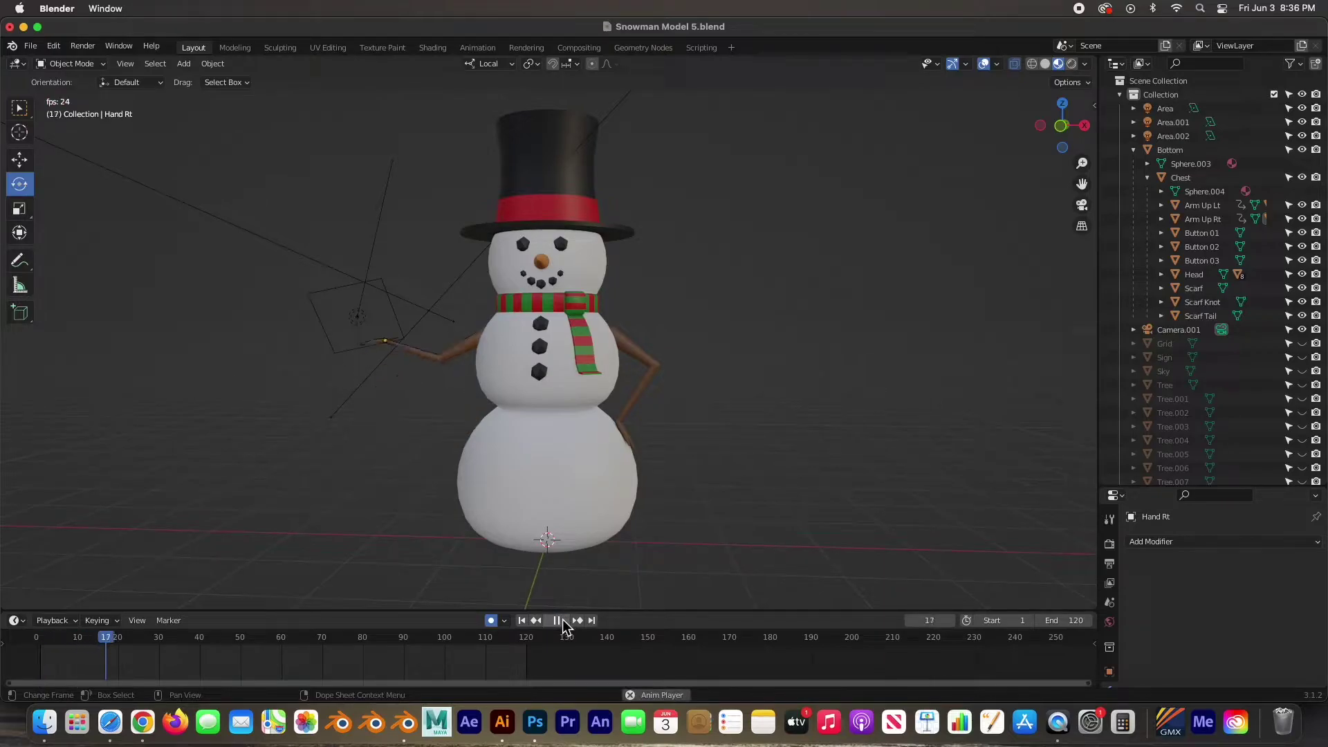
{"action": "left_click", "coordinate": [558, 620]}
{"action": "left_click_drag", "start_coordinate": [153, 648], "coordinate": [45, 642]}
{"action": "key", "text": "space"}
{"action": "key", "text": "Escape"}
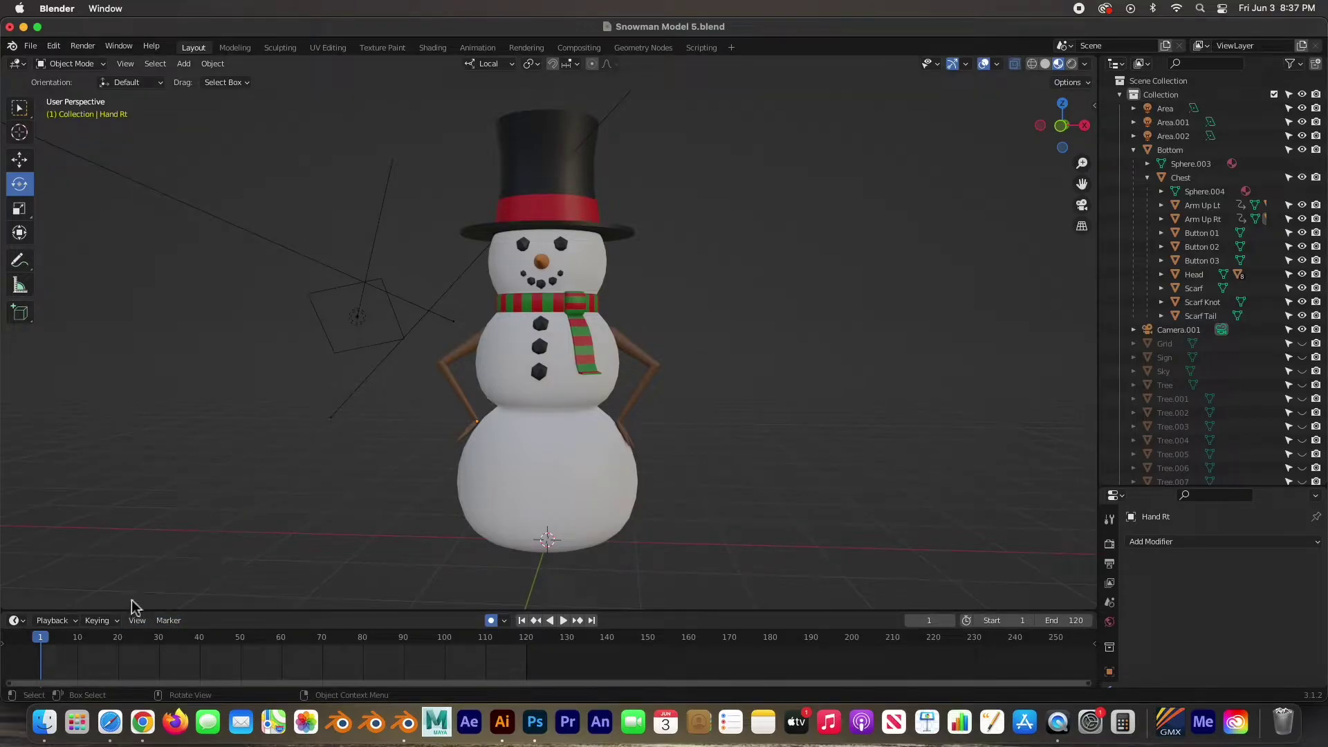
Step: Re-pose Arm Up Rt and shift its wave keyframes 9 frames later
{"action": "left_click", "coordinate": [444, 358]}
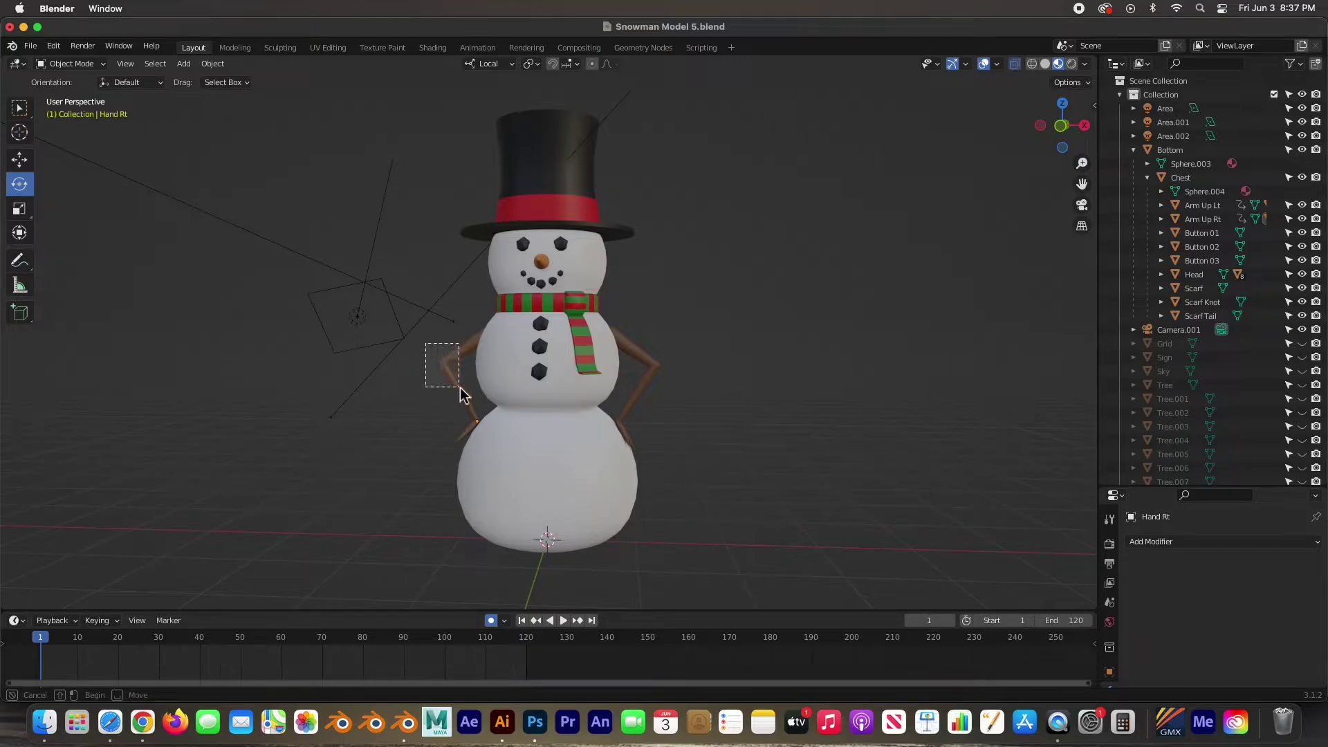
{"action": "left_click_drag", "start_coordinate": [467, 443], "coordinate": [466, 430]}
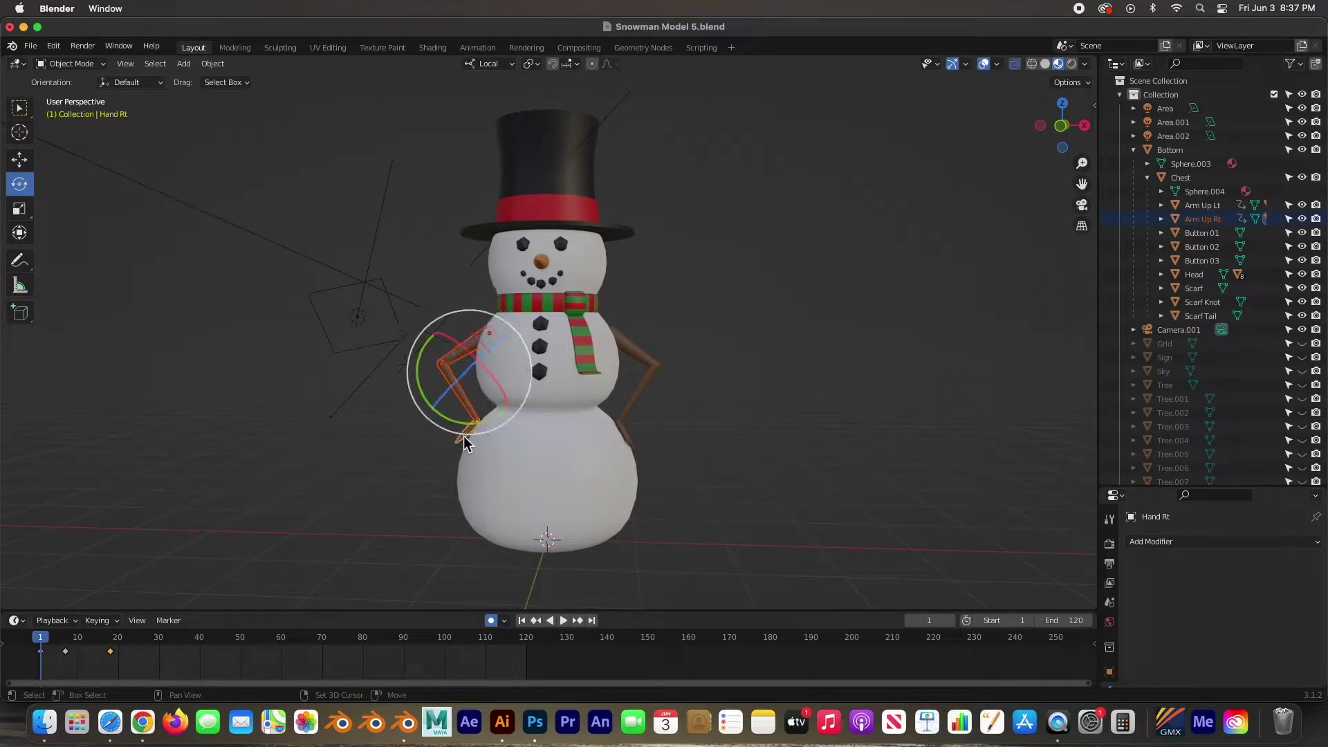
{"action": "left_click_drag", "start_coordinate": [154, 662], "coordinate": [55, 641]}
Step: Play the animation from the start, stopping with the arm raised in the wave
{"action": "key", "text": "space"}
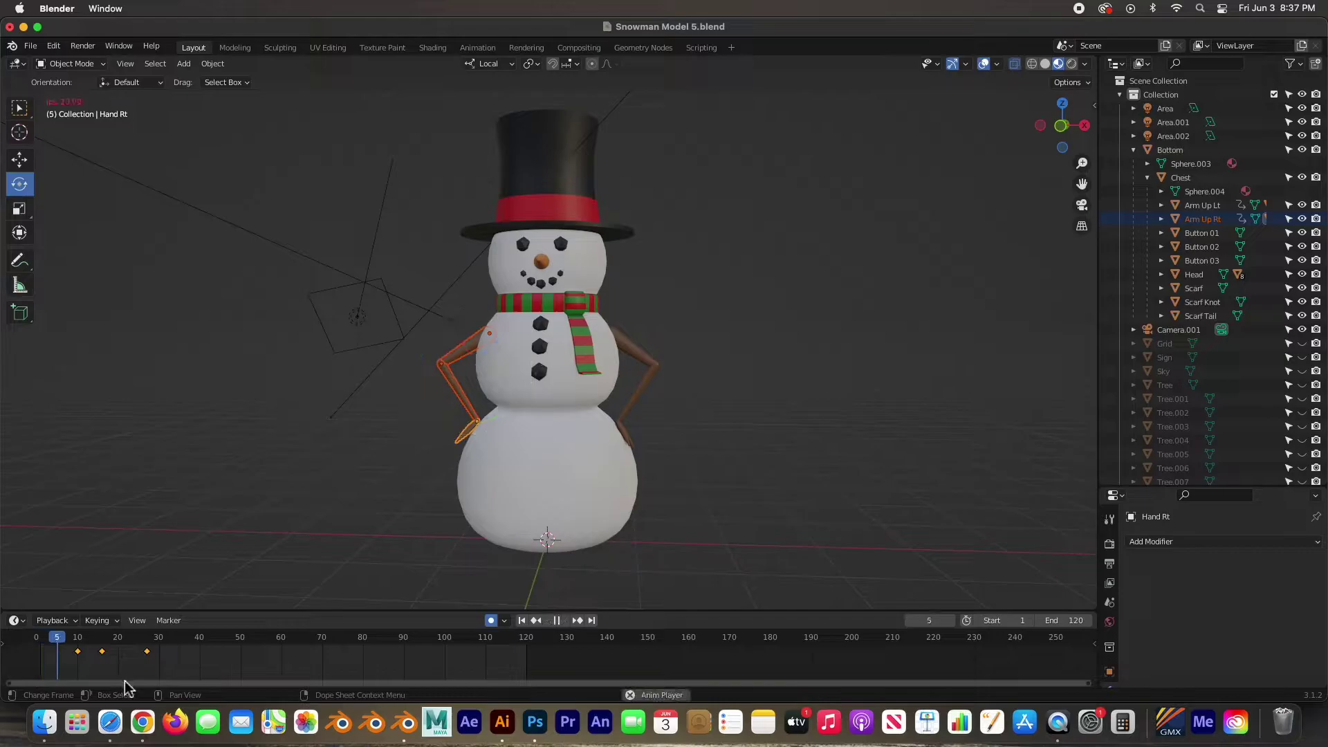
{"action": "key", "text": "space"}
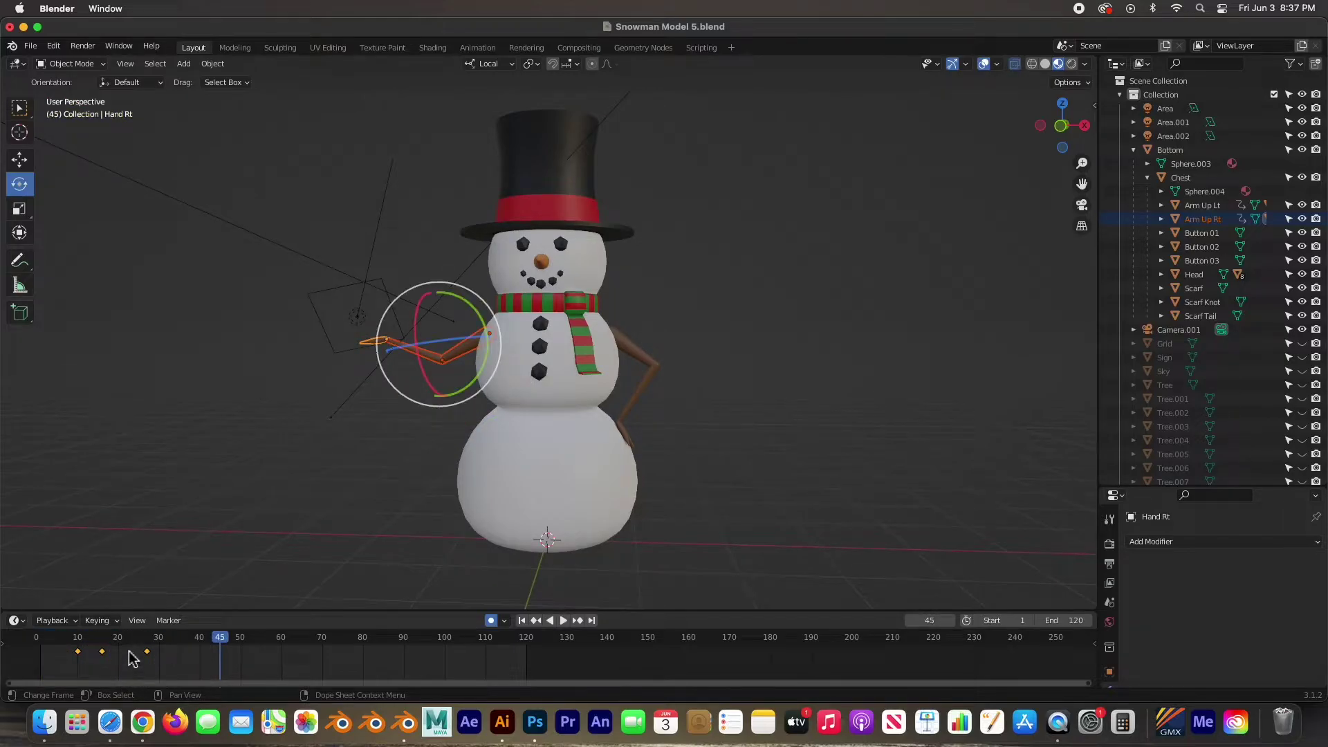
{"action": "left_click_drag", "start_coordinate": [135, 657], "coordinate": [38, 647]}
{"action": "key", "text": "space"}
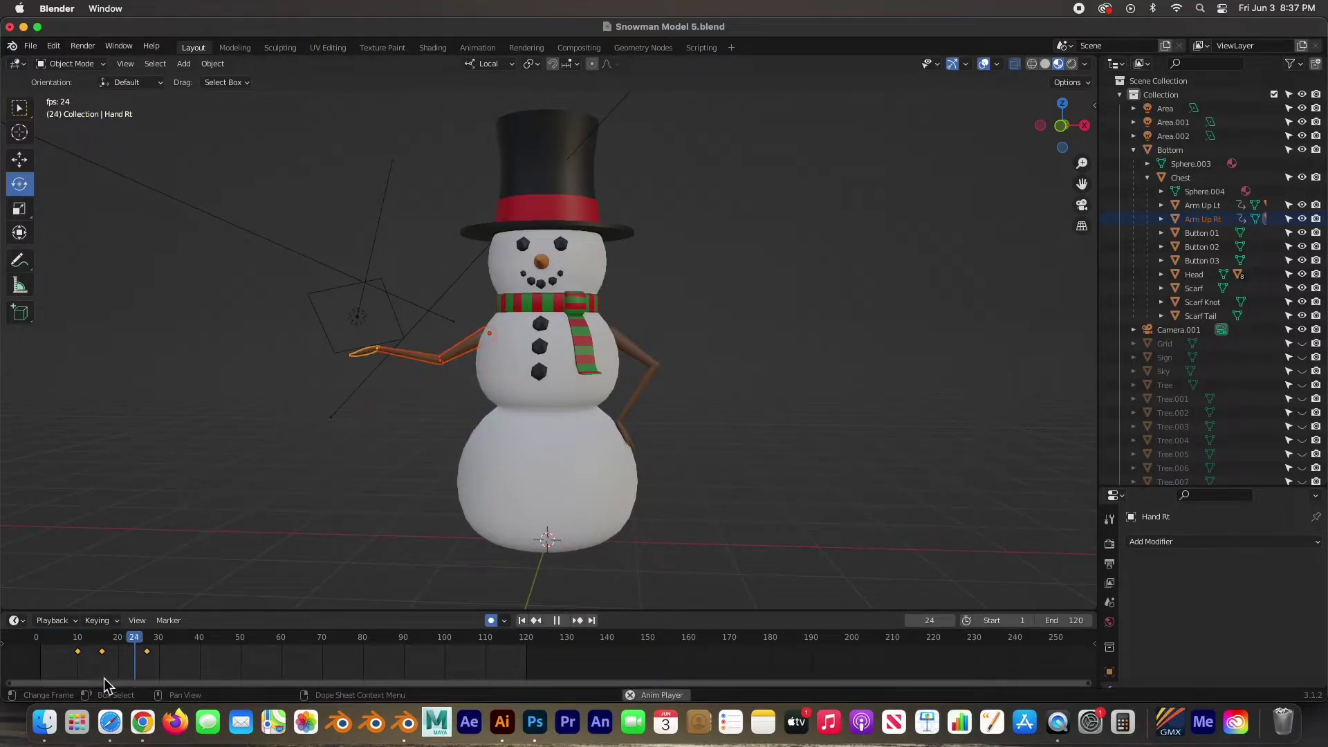
{"action": "key", "text": "space"}
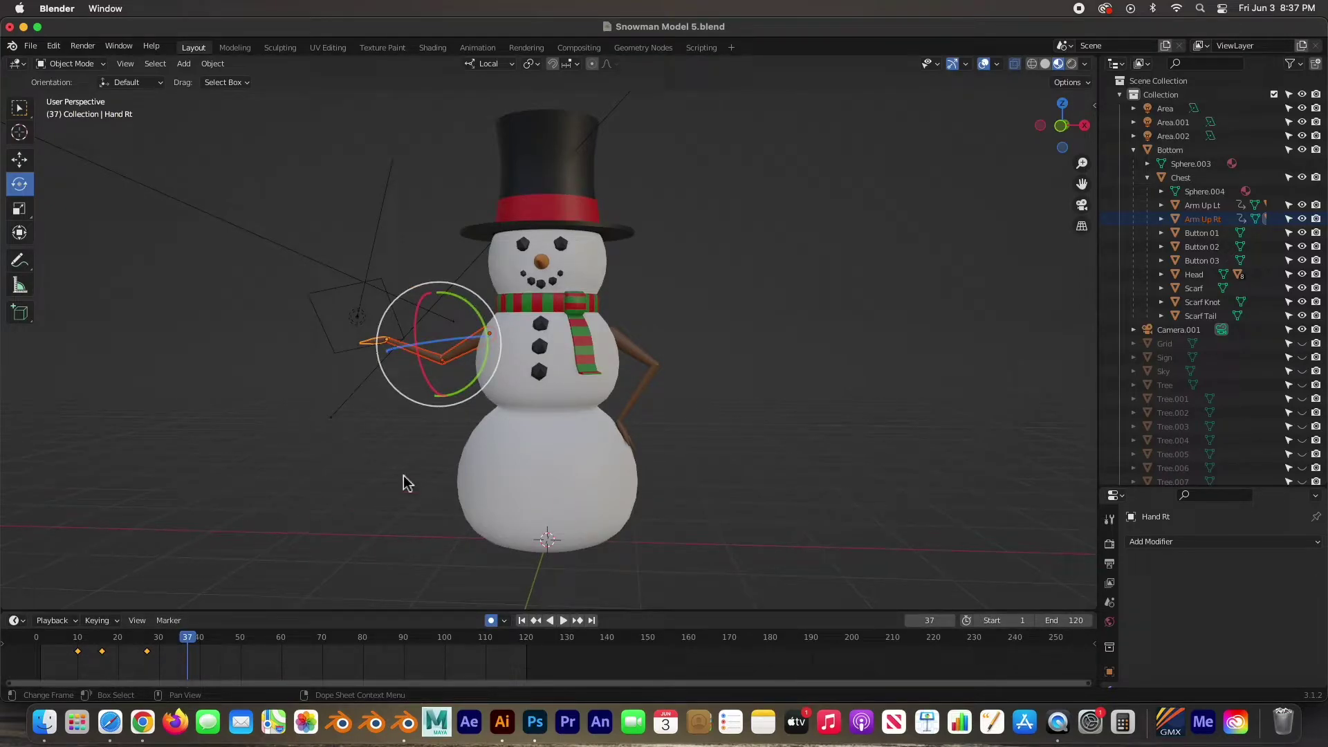
{"action": "left_click", "coordinate": [576, 308]}
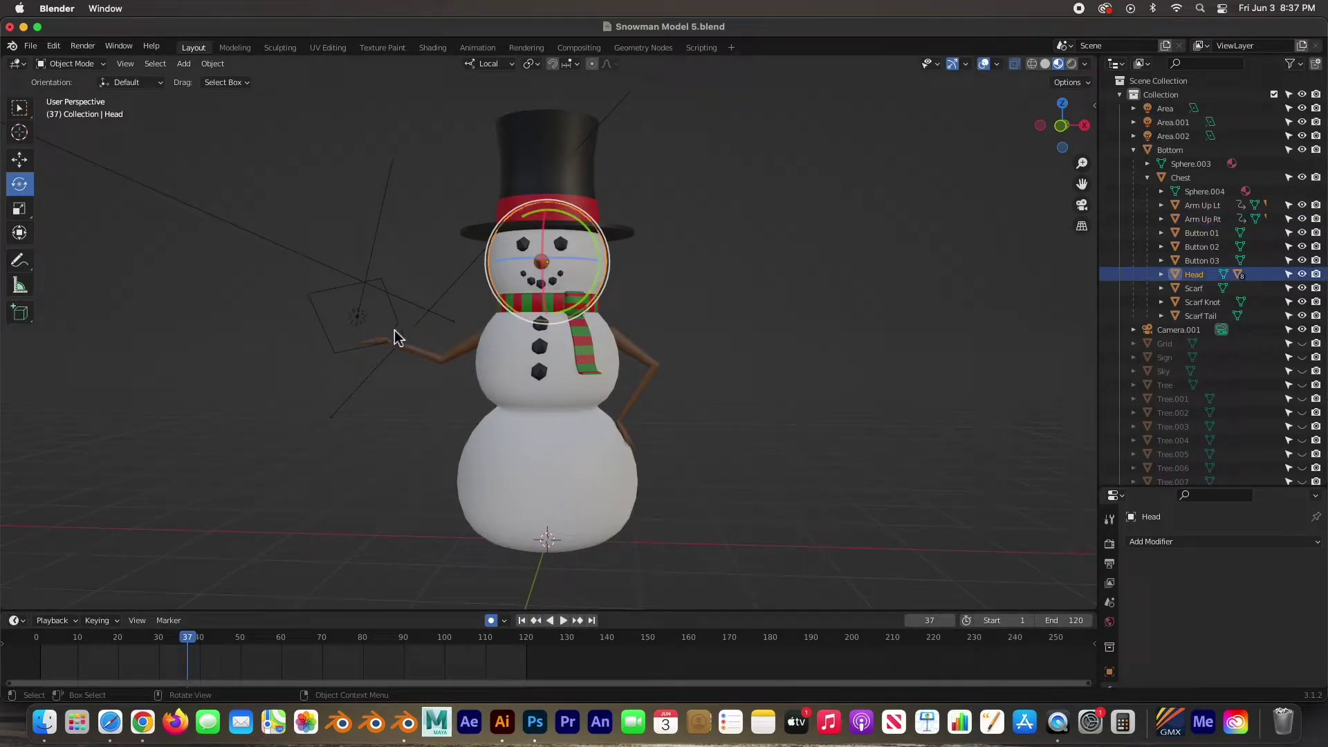
Step: Insert a rotation keyframe on the snowman's Head at frame 20, then move toward frame 30
{"action": "scroll", "coordinate": [394, 330], "scroll_direction": "left", "scroll_amount": 3}
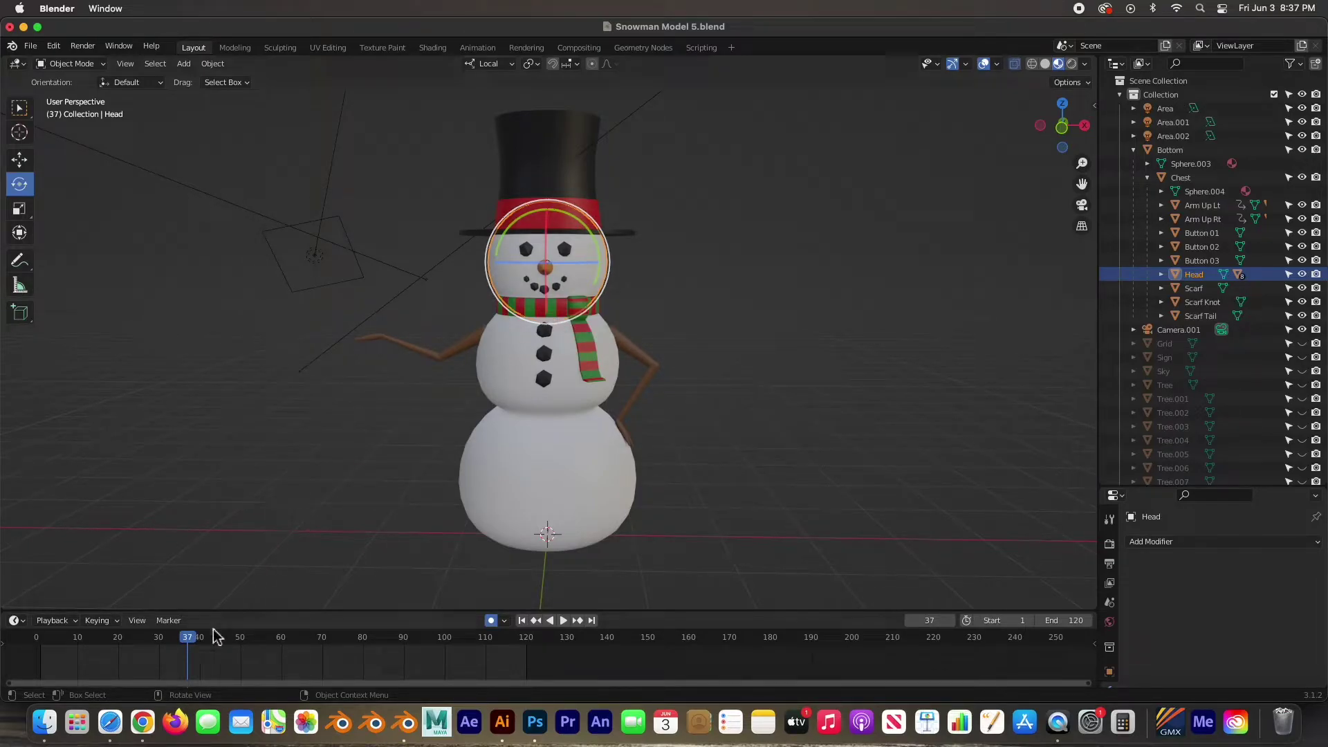
{"action": "left_click_drag", "start_coordinate": [188, 637], "coordinate": [118, 642]}
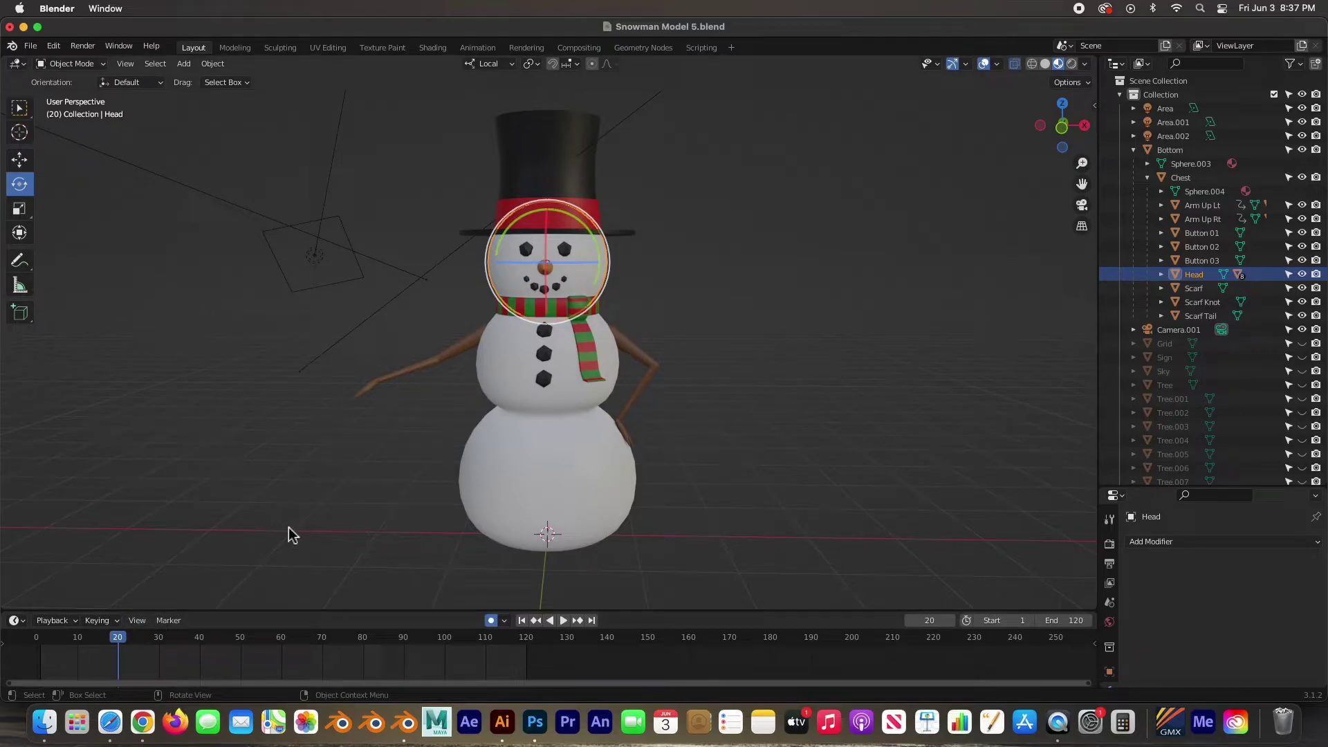
{"action": "key", "text": "i"}
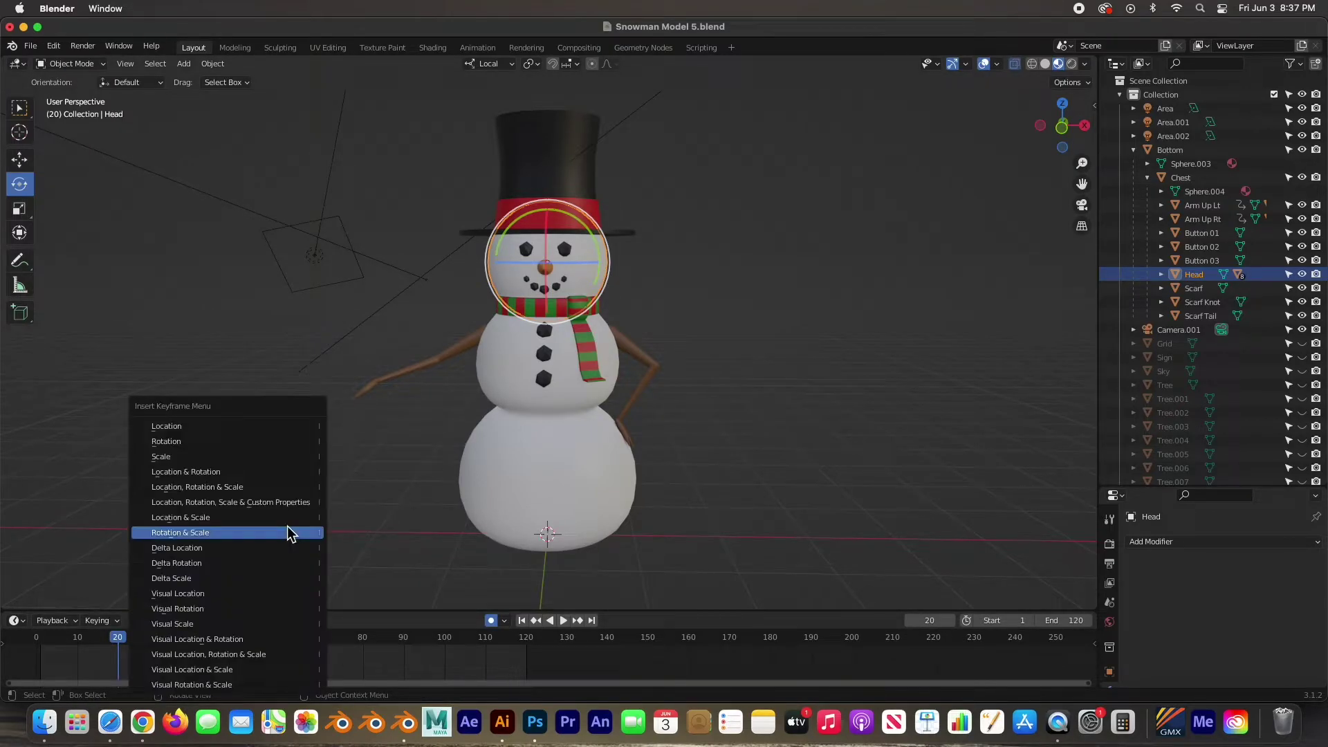
{"action": "left_click", "coordinate": [168, 441]}
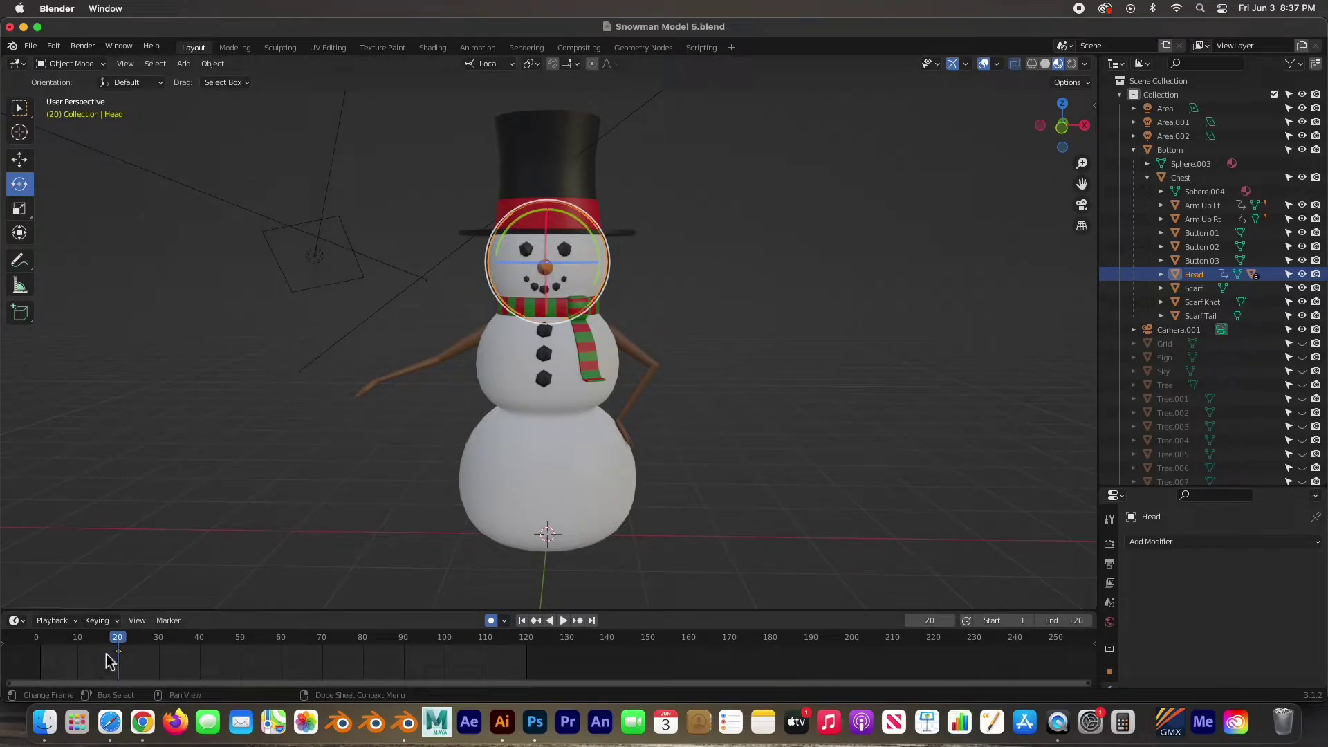
{"action": "left_click_drag", "start_coordinate": [119, 645], "coordinate": [159, 643]}
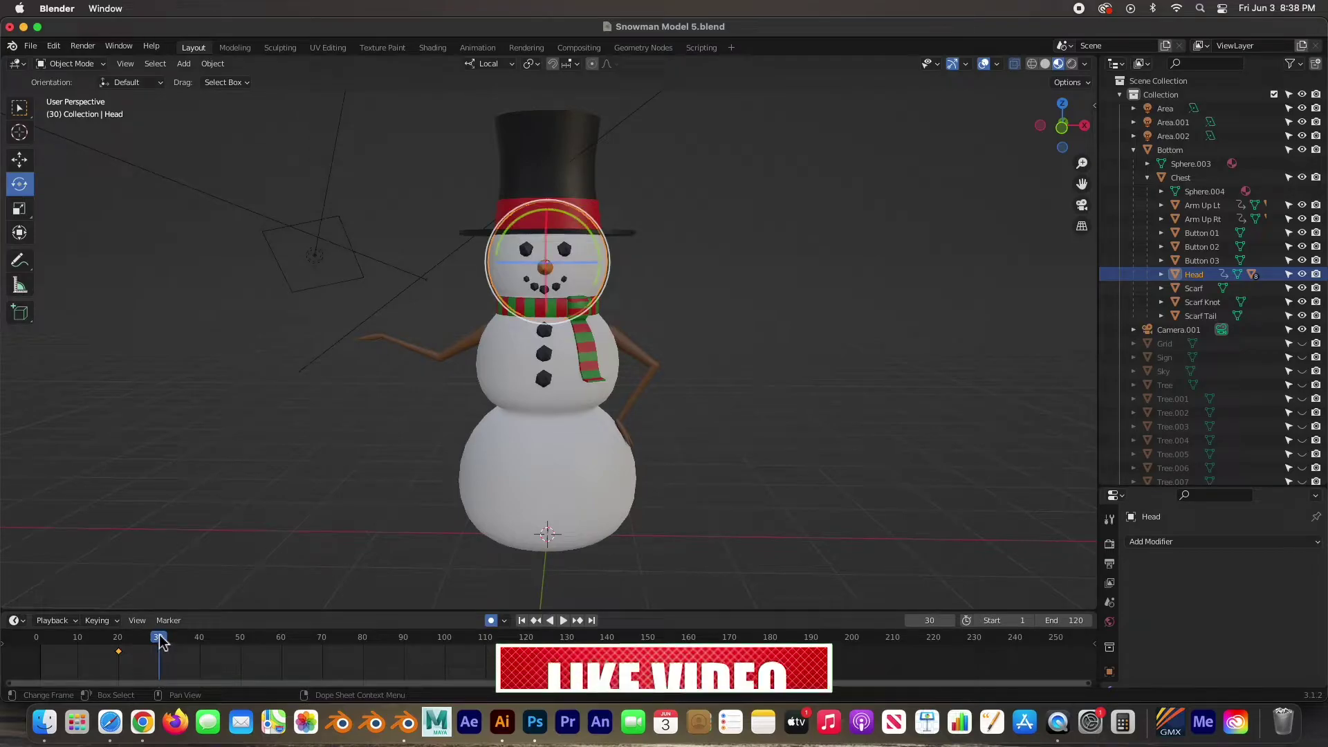
Step: At frame 32, rotate the Head to look sideways and play back the turn
{"action": "left_click_drag", "start_coordinate": [172, 643], "coordinate": [166, 640]}
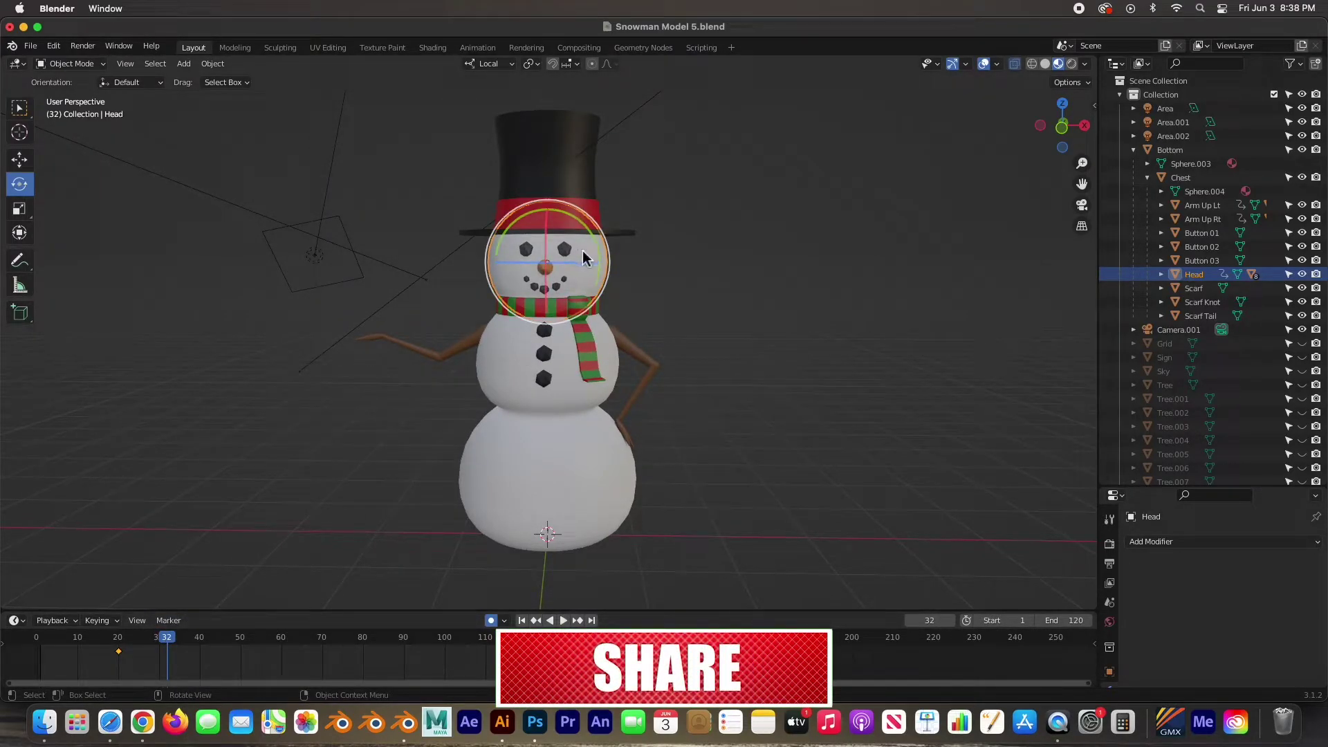
{"action": "left_click_drag", "start_coordinate": [583, 261], "coordinate": [544, 240]}
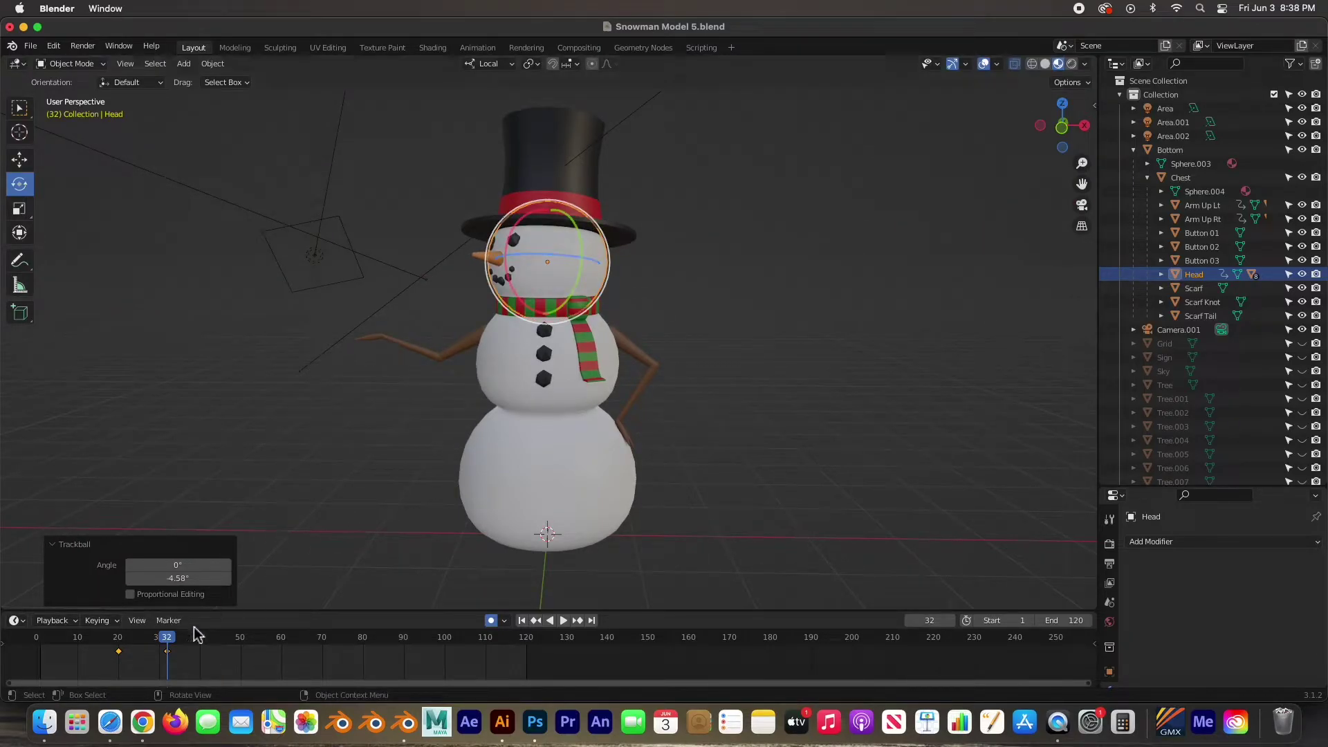
{"action": "left_click_drag", "start_coordinate": [171, 643], "coordinate": [69, 640]}
{"action": "left_click", "coordinate": [563, 621]}
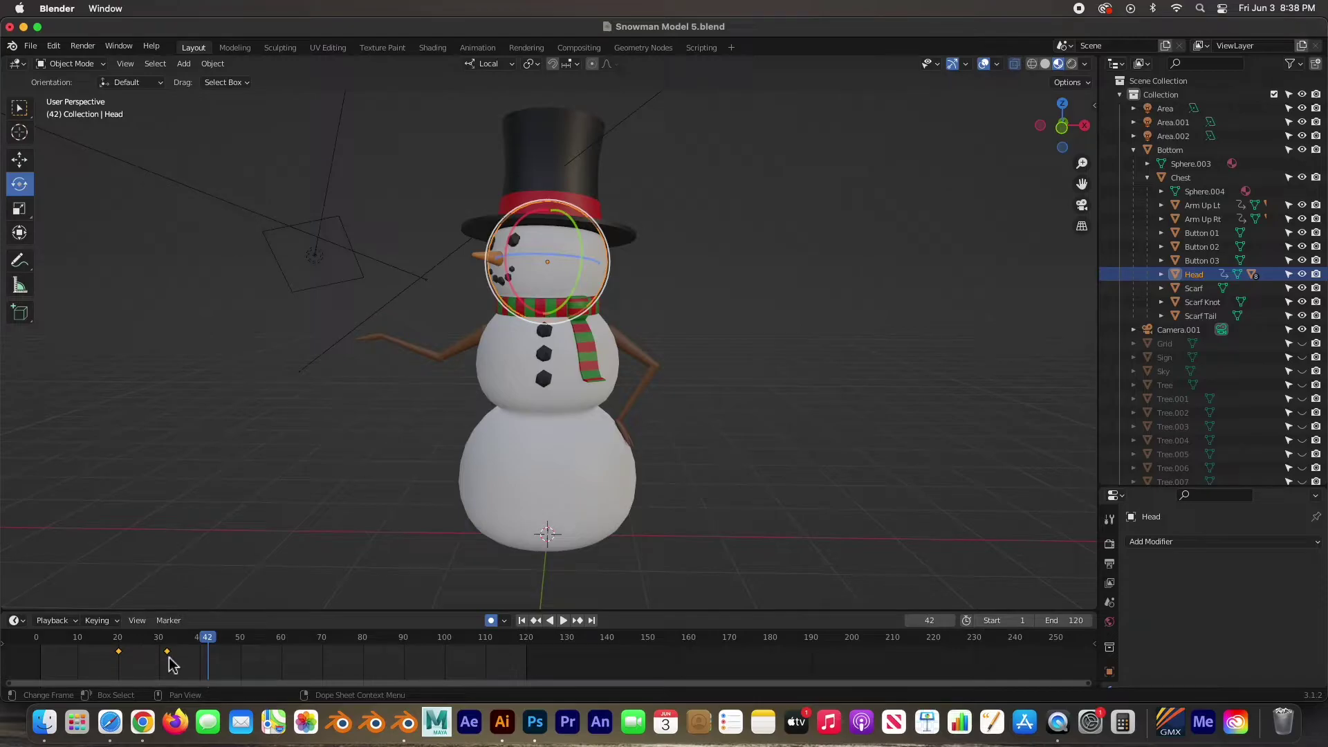
Step: Move the Head's later keyframe to frame 35 and replay the head turn
{"action": "key", "text": "g"}
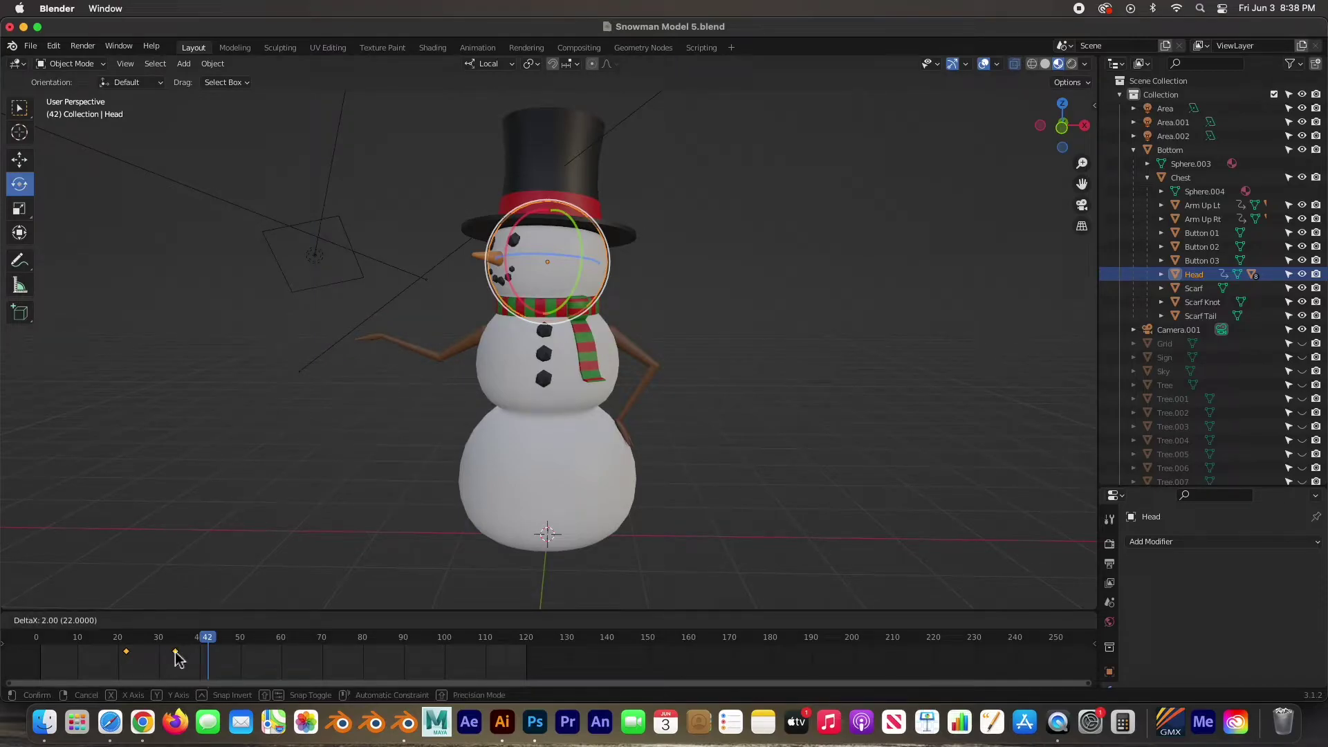
{"action": "key", "text": "Escape"}
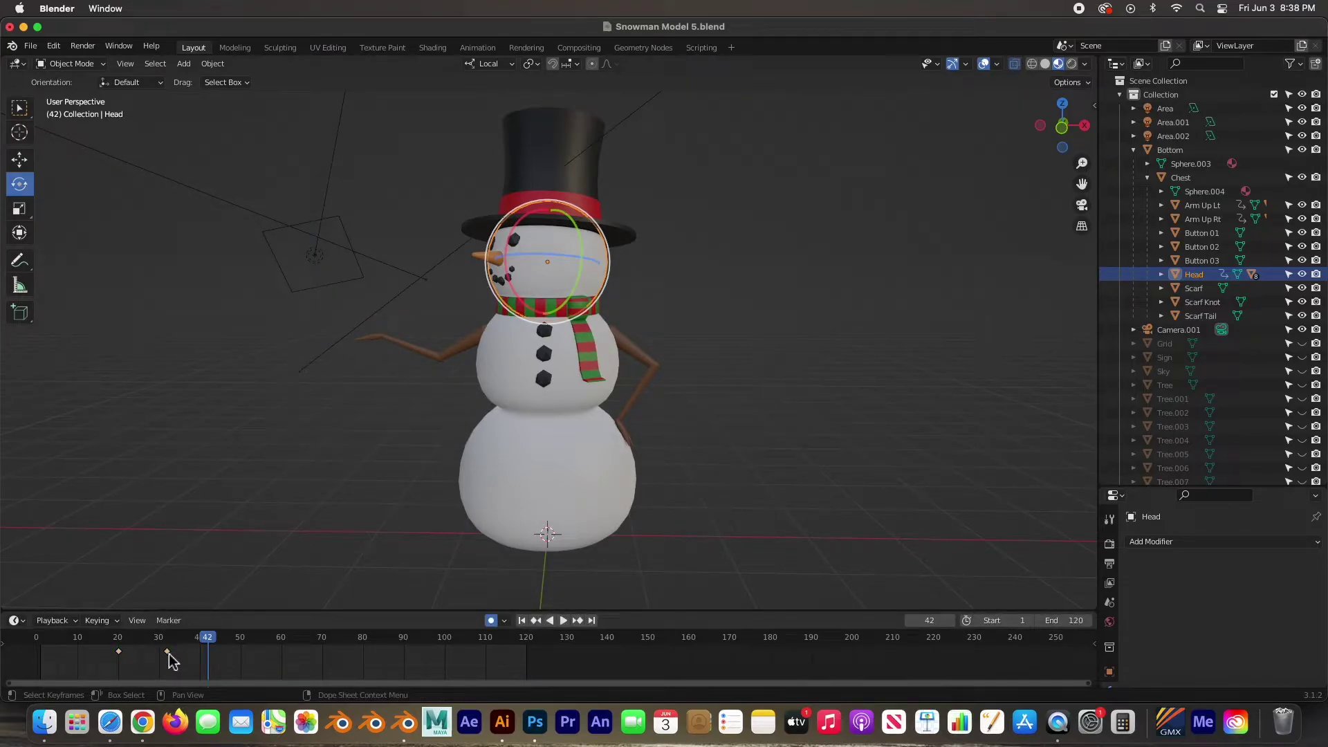
{"action": "key", "text": "g"}
{"action": "left_click", "coordinate": [185, 658]}
{"action": "left_click_drag", "start_coordinate": [211, 643], "coordinate": [102, 639]}
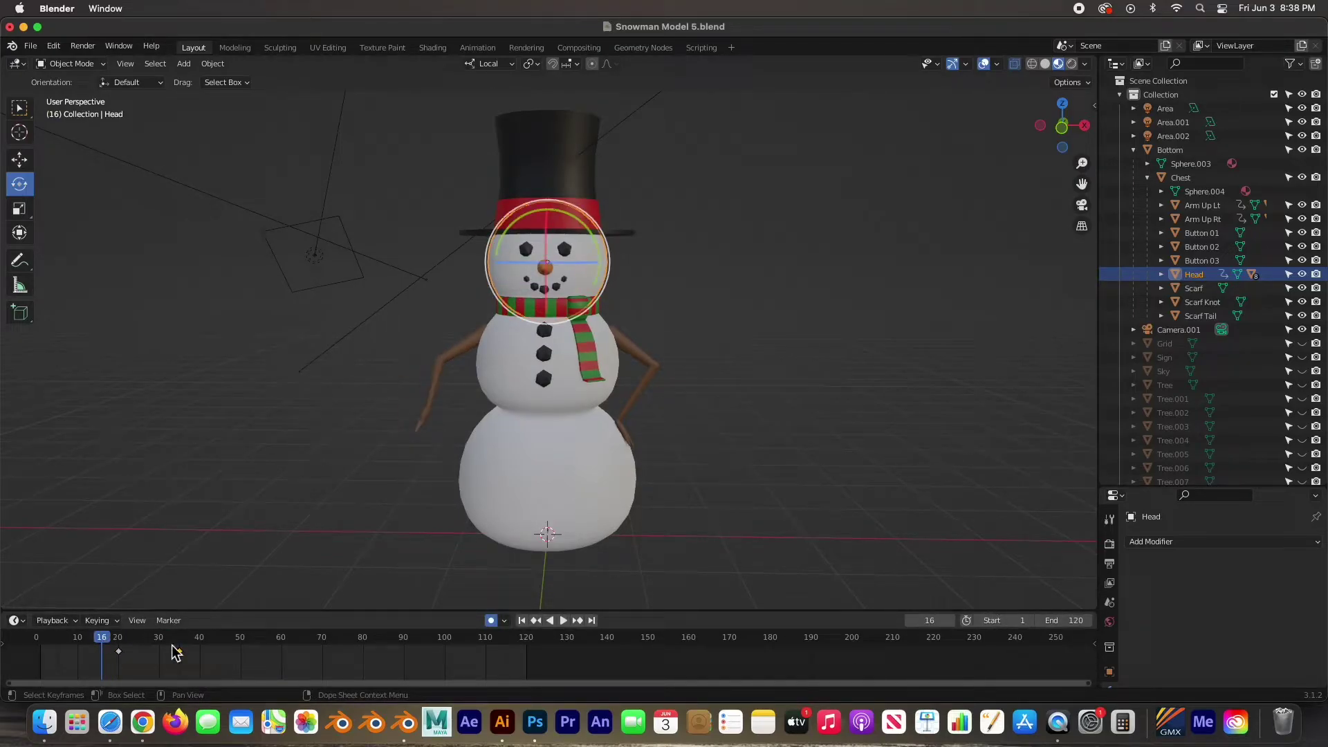
{"action": "key", "text": "space"}
{"action": "key", "text": "space"}
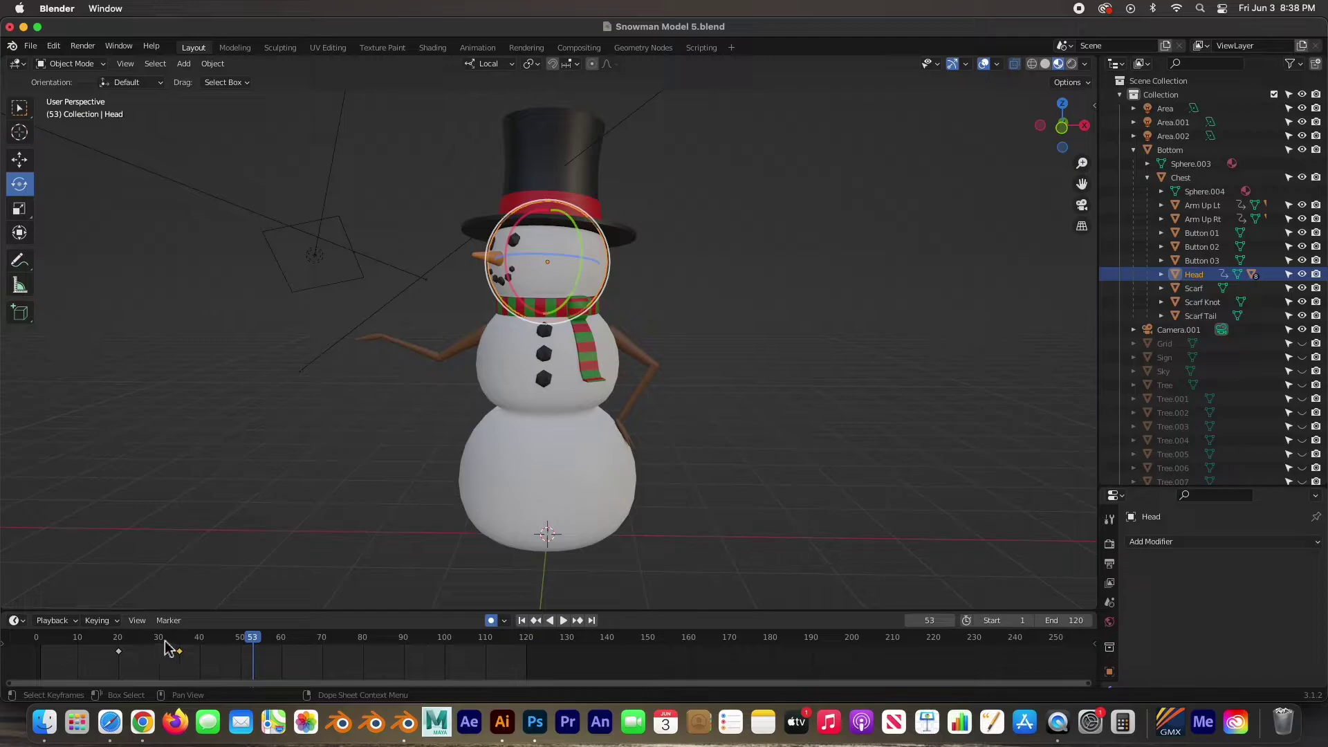
{"action": "left_click", "coordinate": [342, 399]}
{"action": "key", "text": "space"}
{"action": "key", "text": "space"}
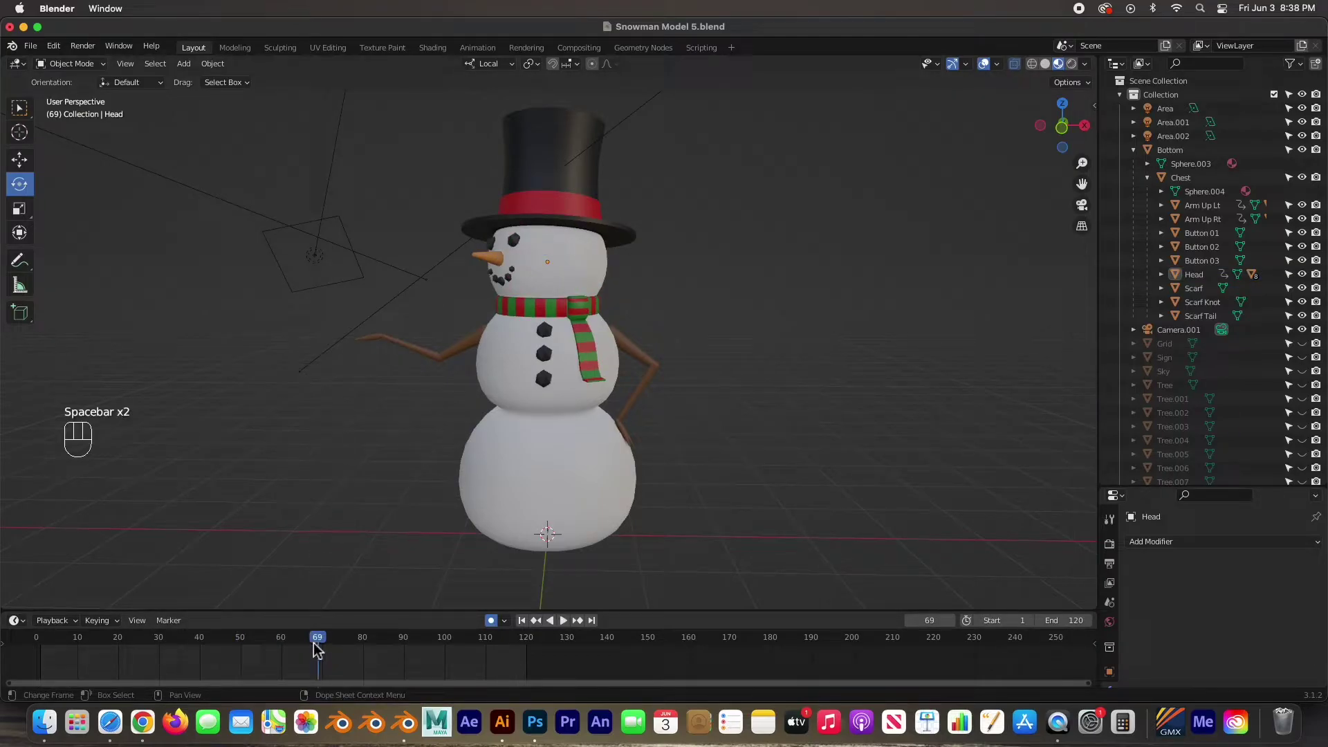
{"action": "left_click", "coordinate": [573, 263]}
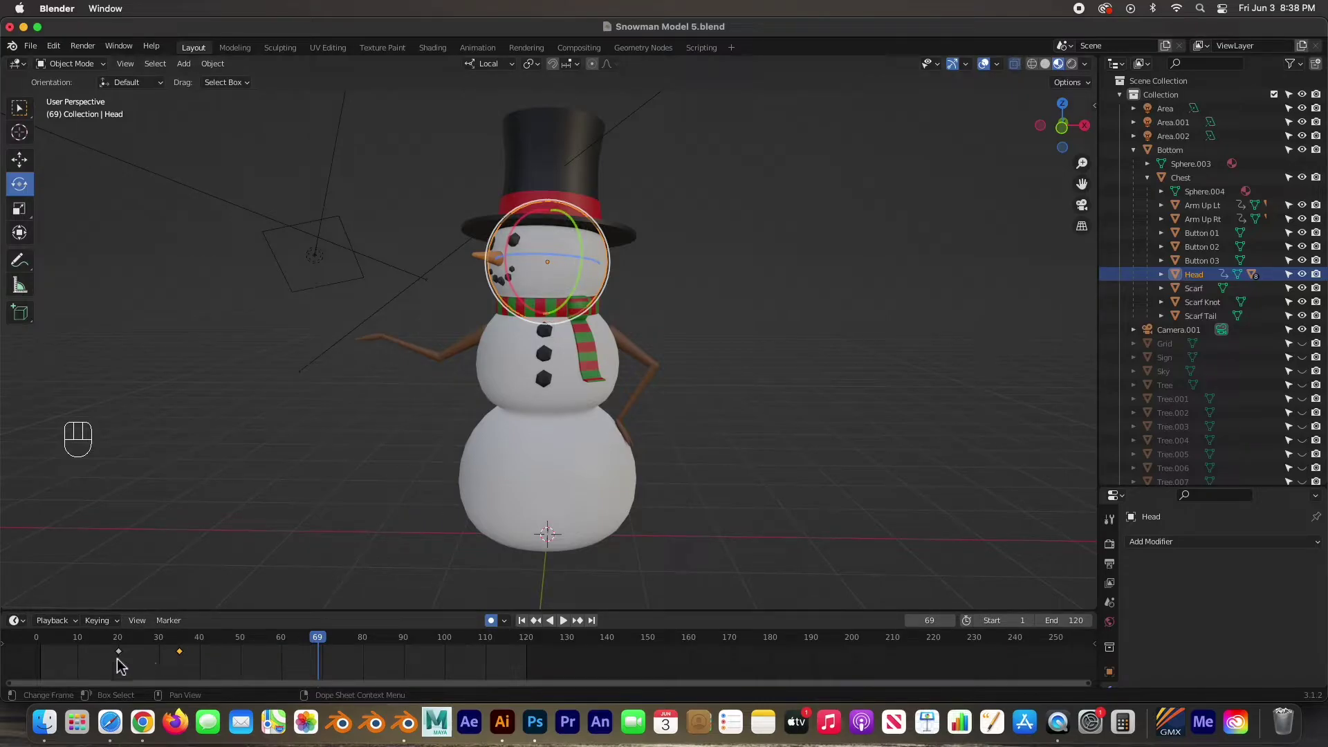
Step: Tilt the Head about 10.1° on local X at frame 27, then rewind and play
{"action": "left_click_drag", "start_coordinate": [315, 646], "coordinate": [148, 640]}
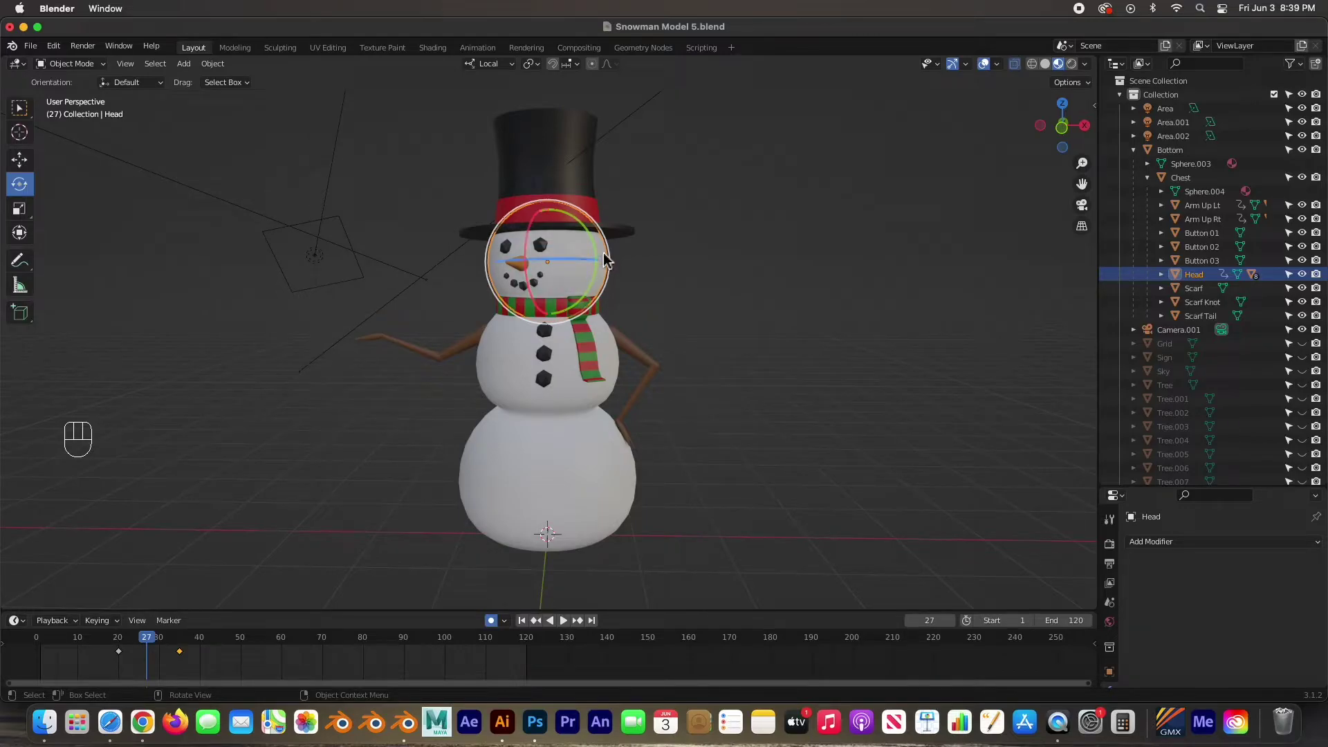
{"action": "mouse_move", "coordinate": [537, 232]}
{"action": "left_mouse_down"}
{"action": "mouse_move", "coordinate": [531, 222]}
{"action": "mouse_move", "coordinate": [534, 234]}
{"action": "left_mouse_up"}
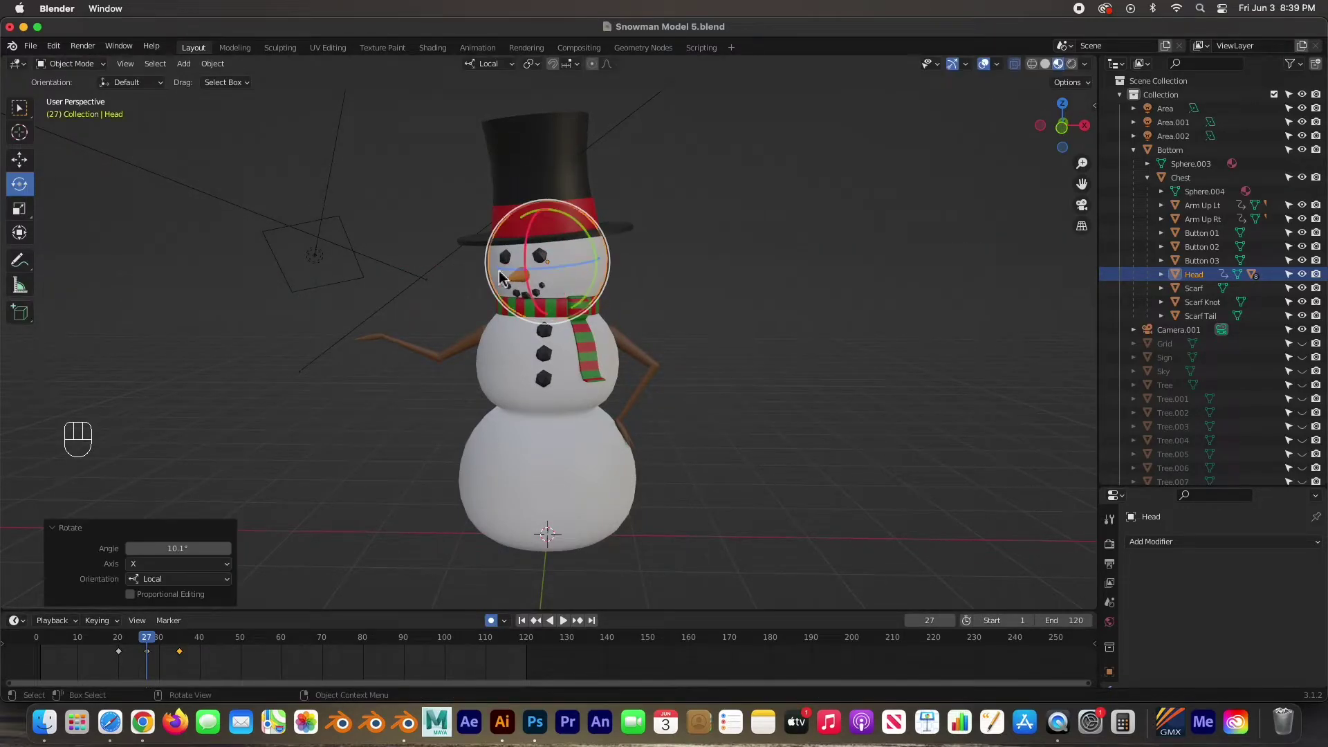
{"action": "left_click_drag", "start_coordinate": [147, 640], "coordinate": [37, 640]}
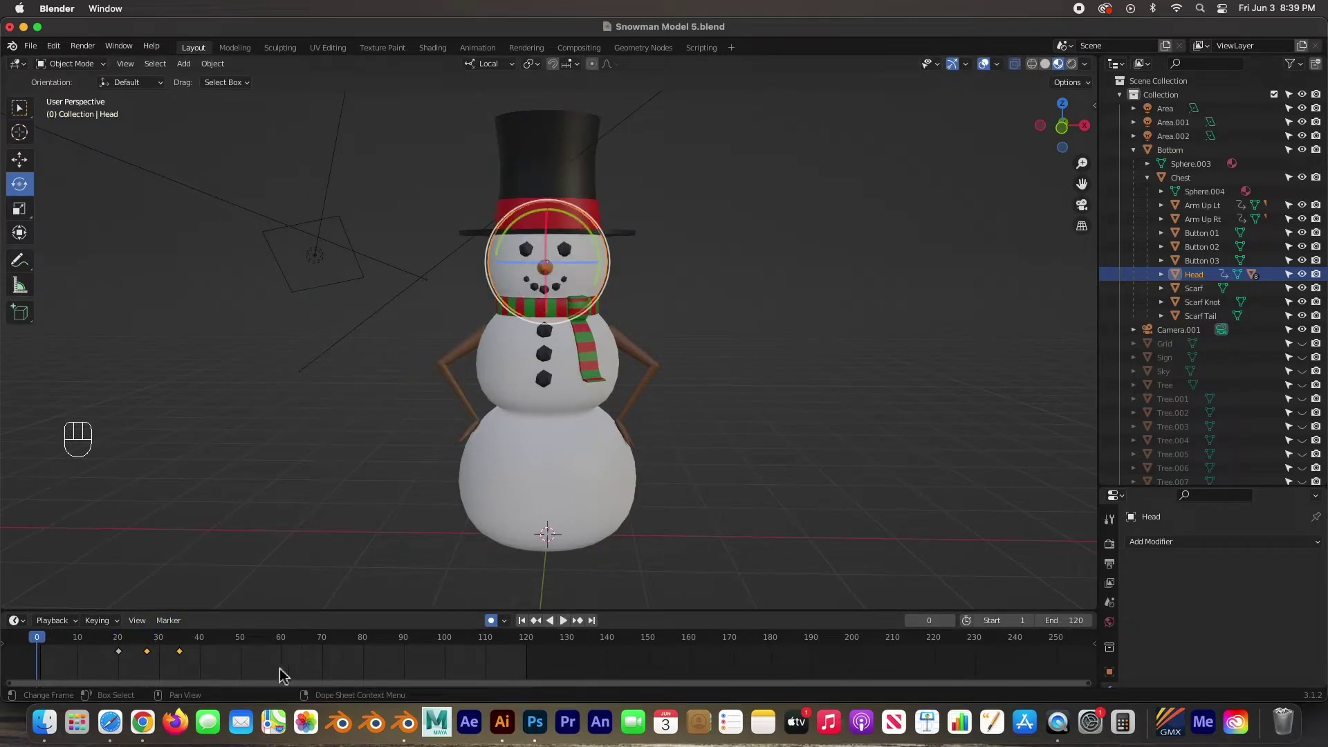
{"action": "key", "text": "space"}
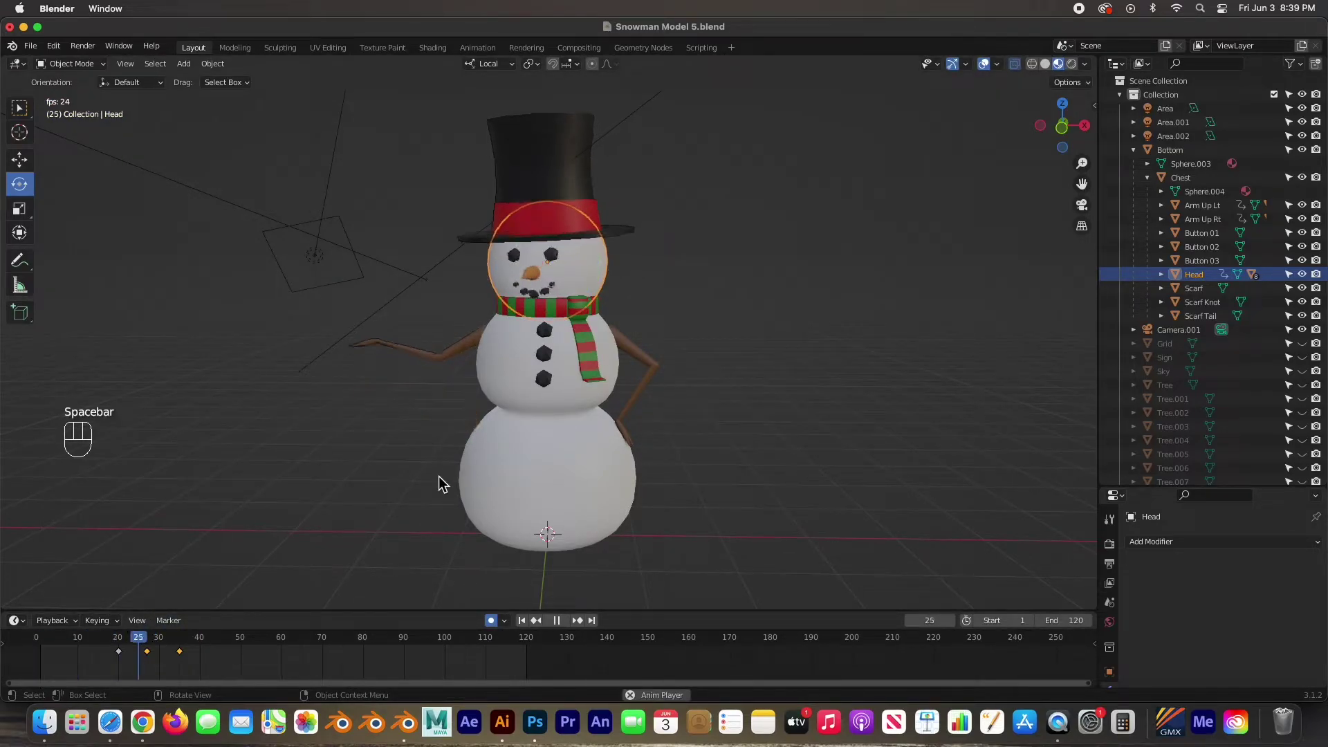
Step: Adjust the Head's turn at frame 35 slightly, then replay from frame 6
{"action": "key", "text": "space"}
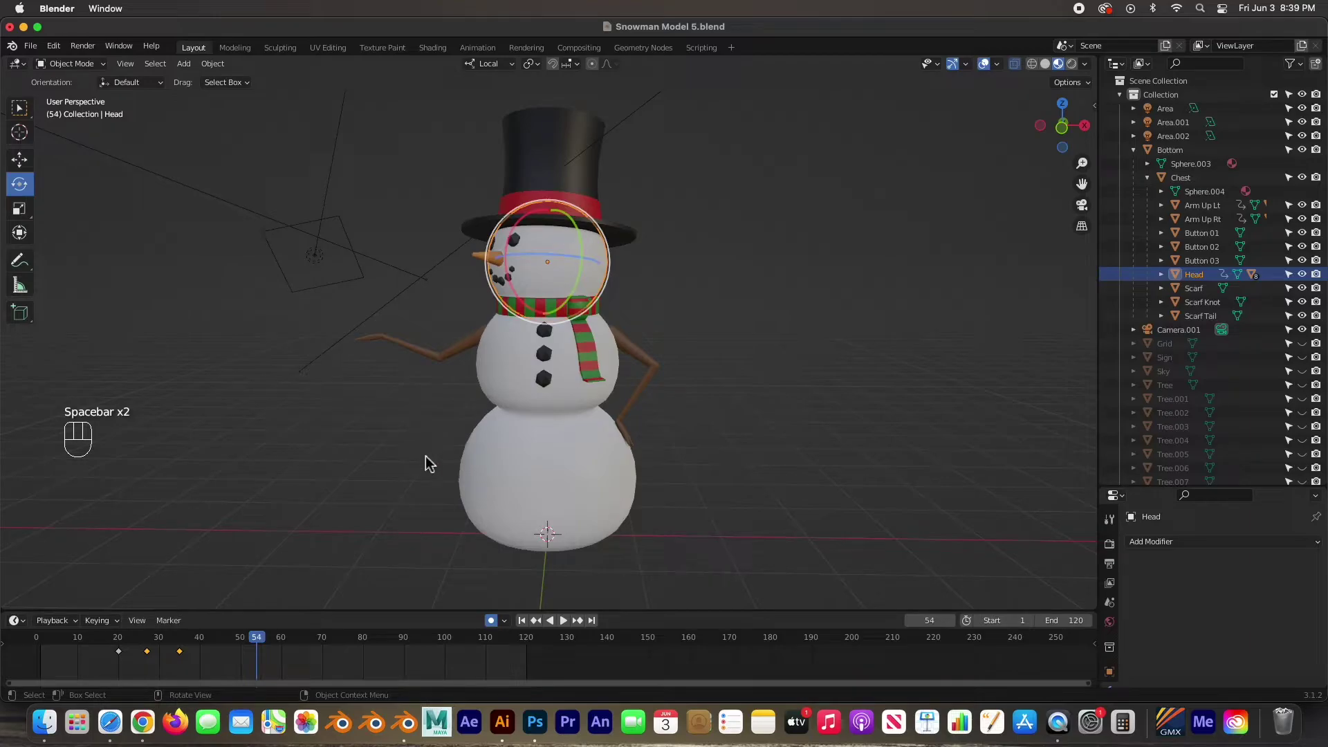
{"action": "left_click_drag", "start_coordinate": [187, 640], "coordinate": [180, 638]}
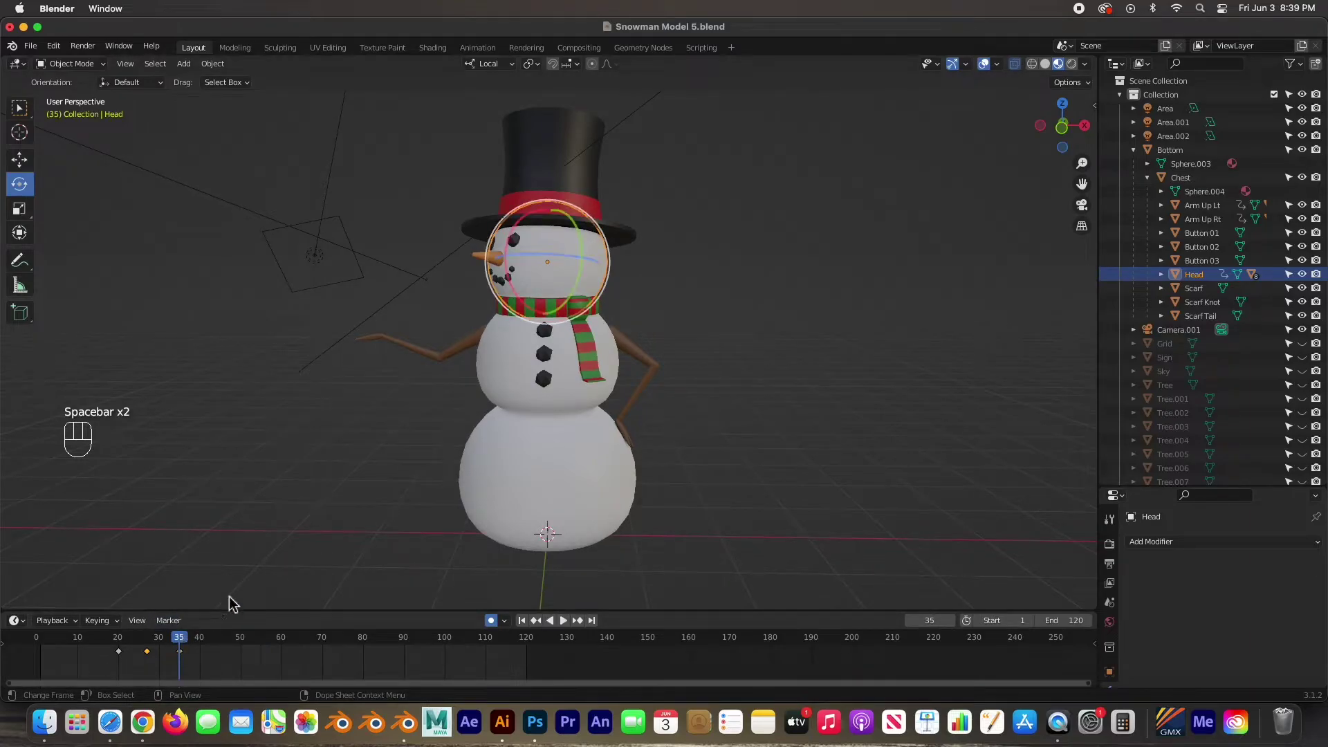
{"action": "left_click_drag", "start_coordinate": [509, 257], "coordinate": [512, 234]}
{"action": "left_click_drag", "start_coordinate": [165, 639], "coordinate": [61, 640]}
{"action": "key", "text": "space"}
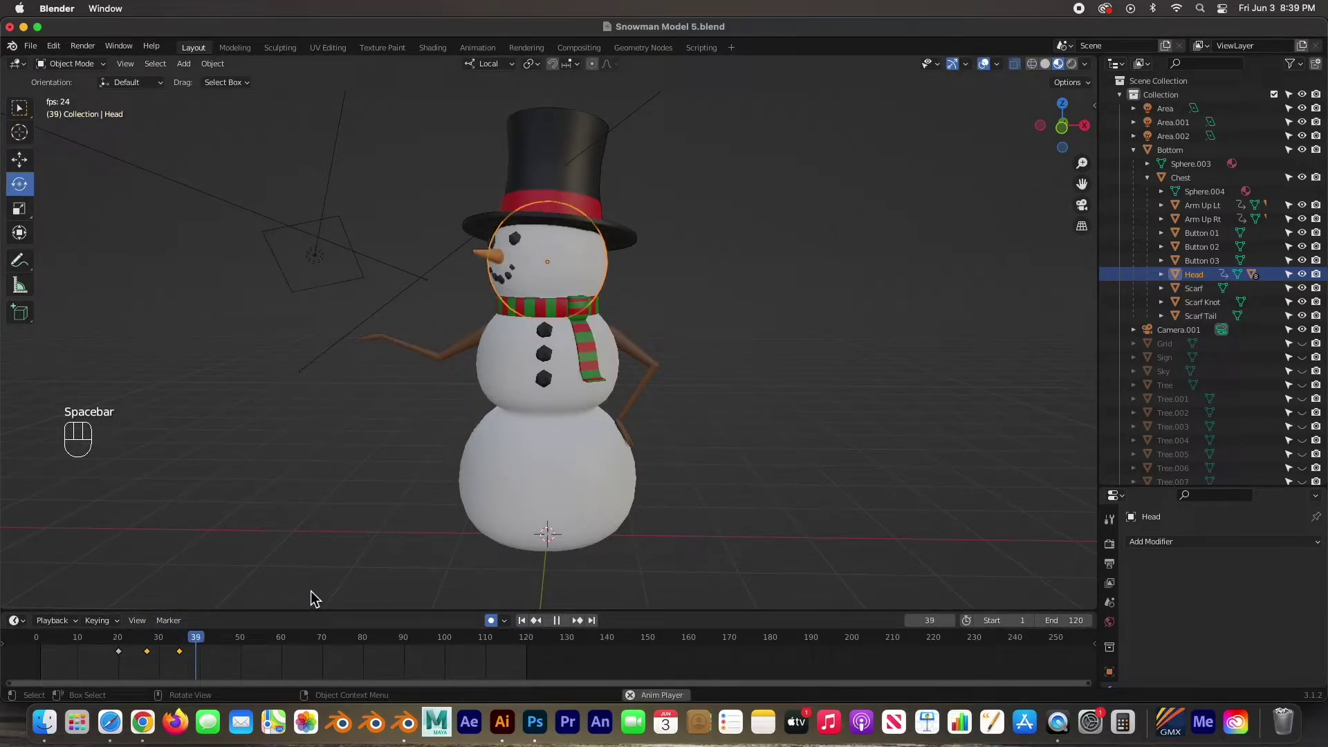
Step: Review the head motion from around frame 36, stopping at frame 75
{"action": "key", "text": "space"}
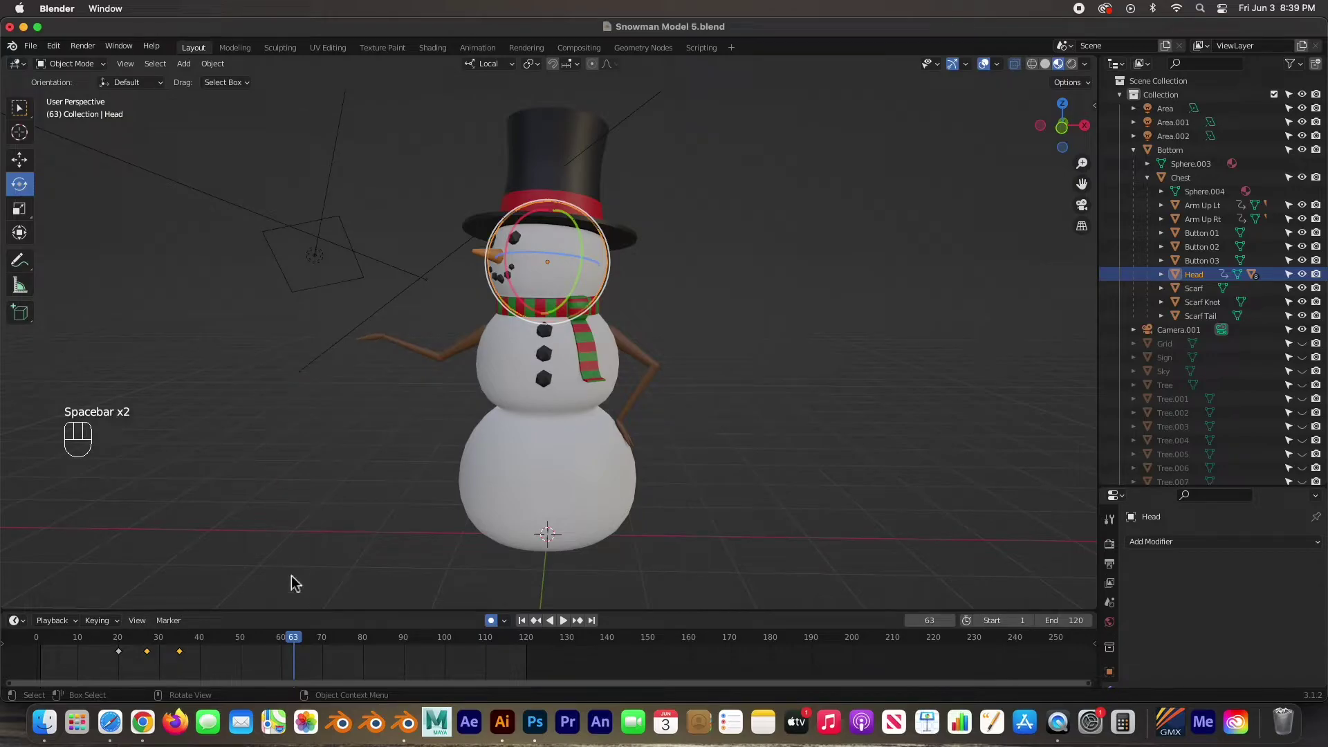
{"action": "left_click_drag", "start_coordinate": [294, 647], "coordinate": [184, 647]}
{"action": "key", "text": "space"}
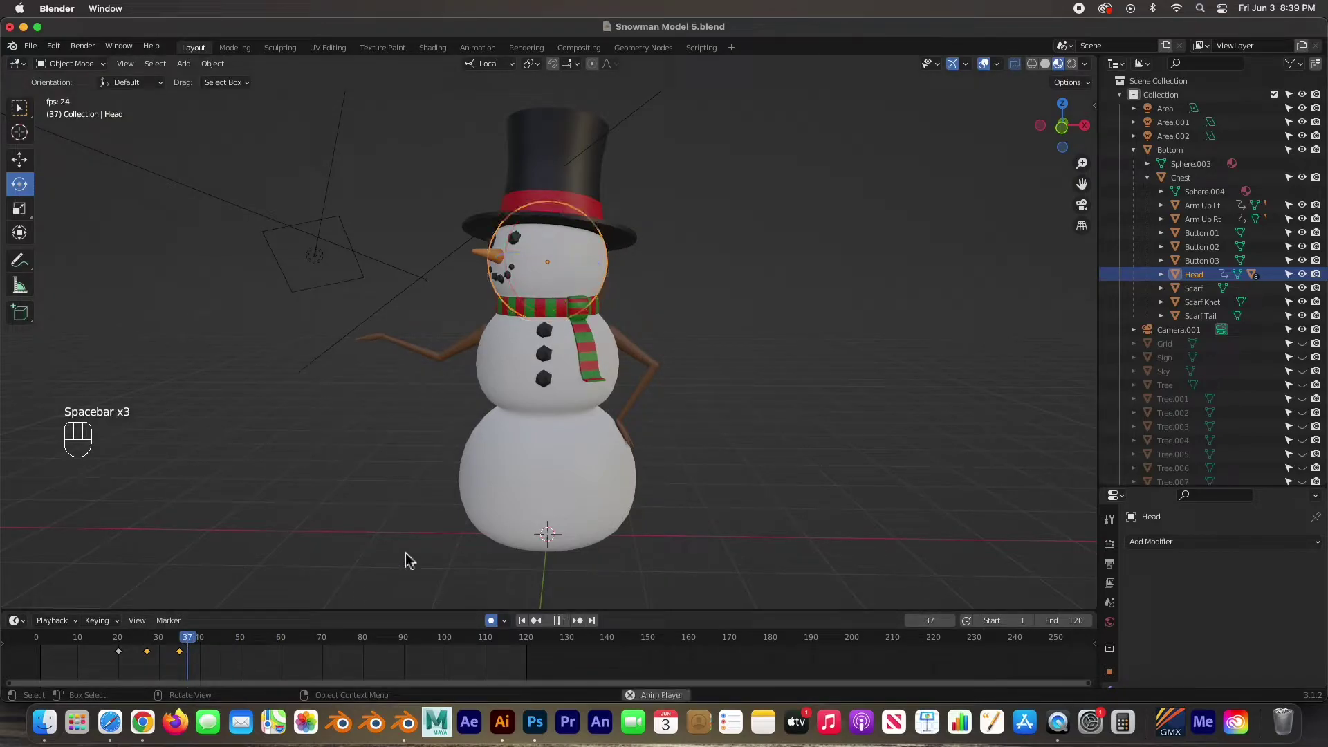
{"action": "key", "text": "space"}
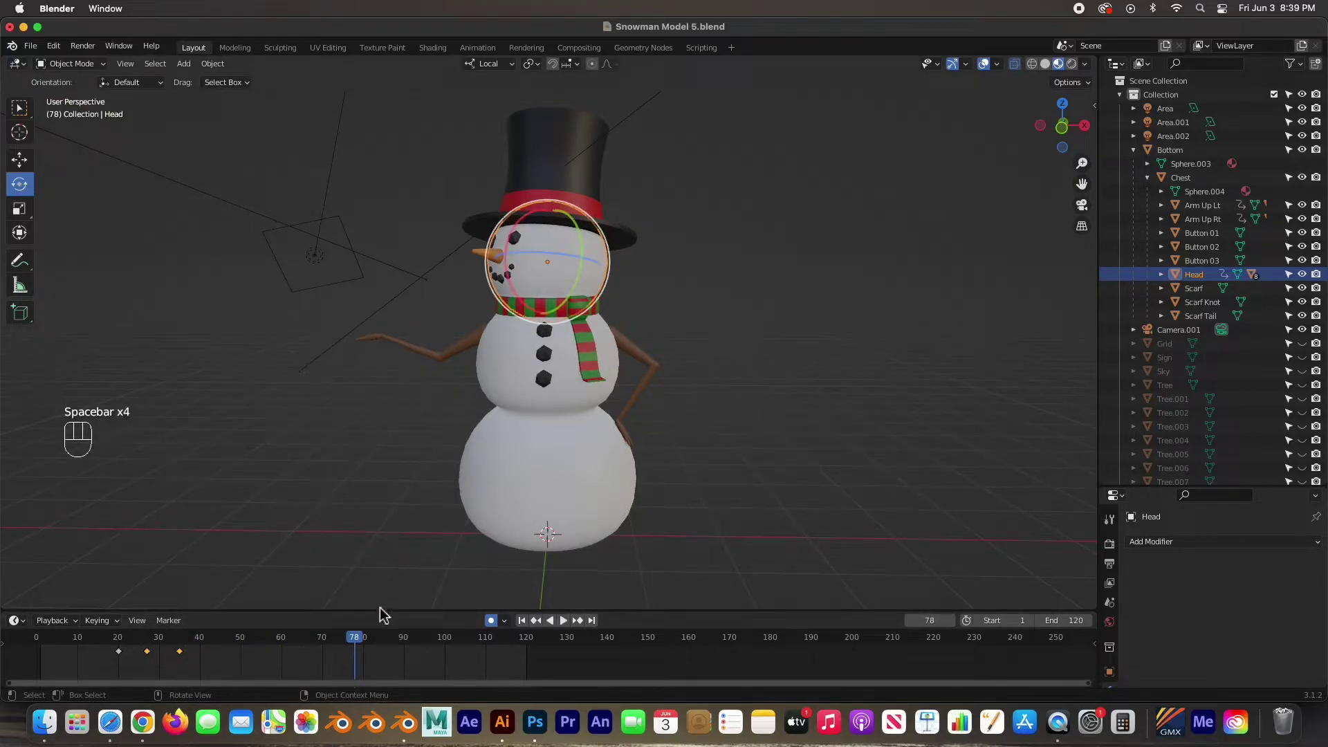
{"action": "left_click_drag", "start_coordinate": [355, 640], "coordinate": [348, 644]}
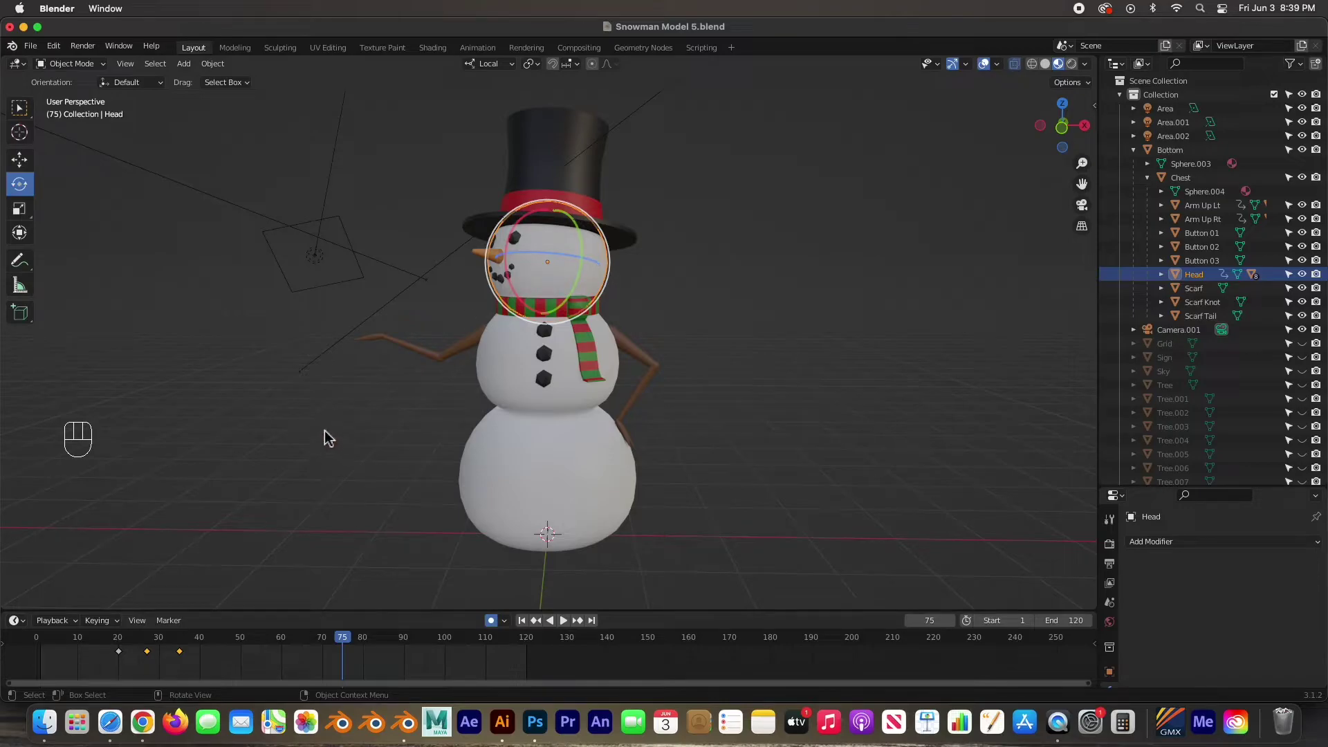
Step: Key the Head's rotation at frame 75 and tilt it into a new pose at frame 90
{"action": "key", "text": "i"}
{"action": "key", "text": "i"}
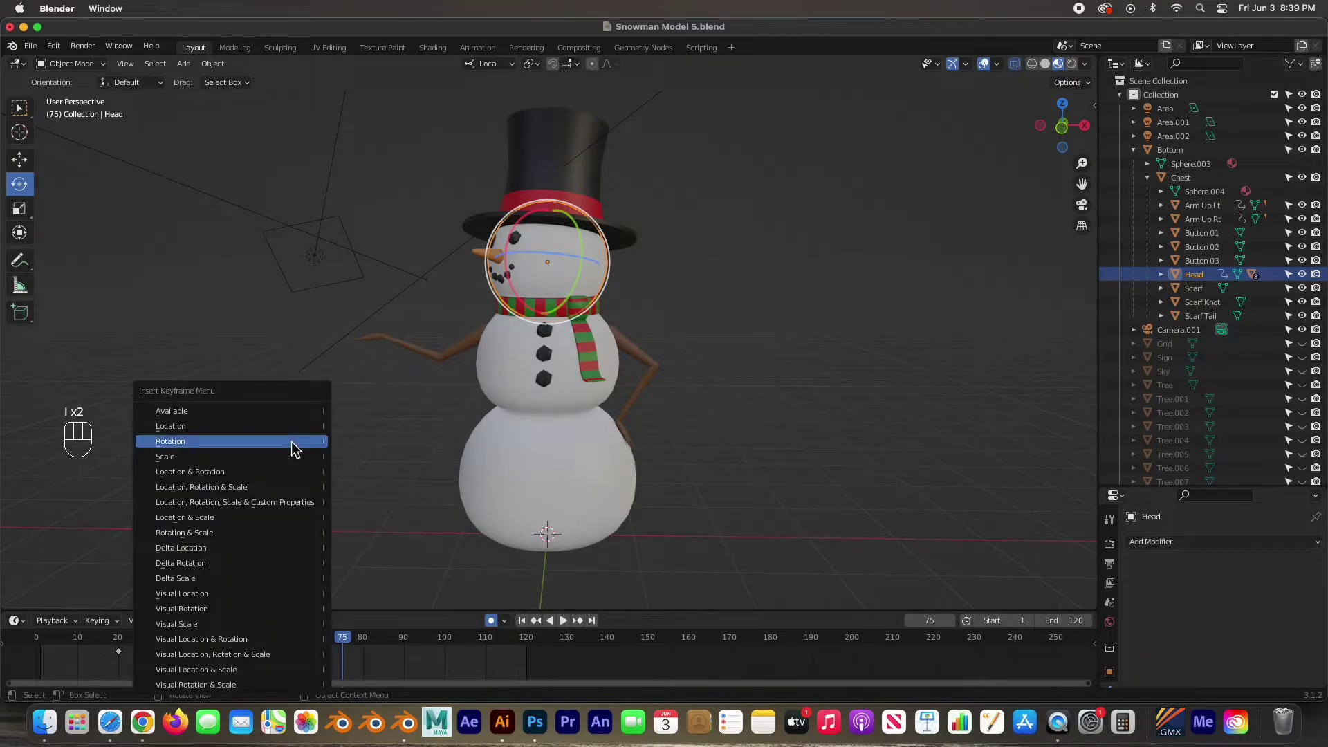
{"action": "left_click", "coordinate": [252, 444]}
{"action": "left_click_drag", "start_coordinate": [344, 641], "coordinate": [406, 641]}
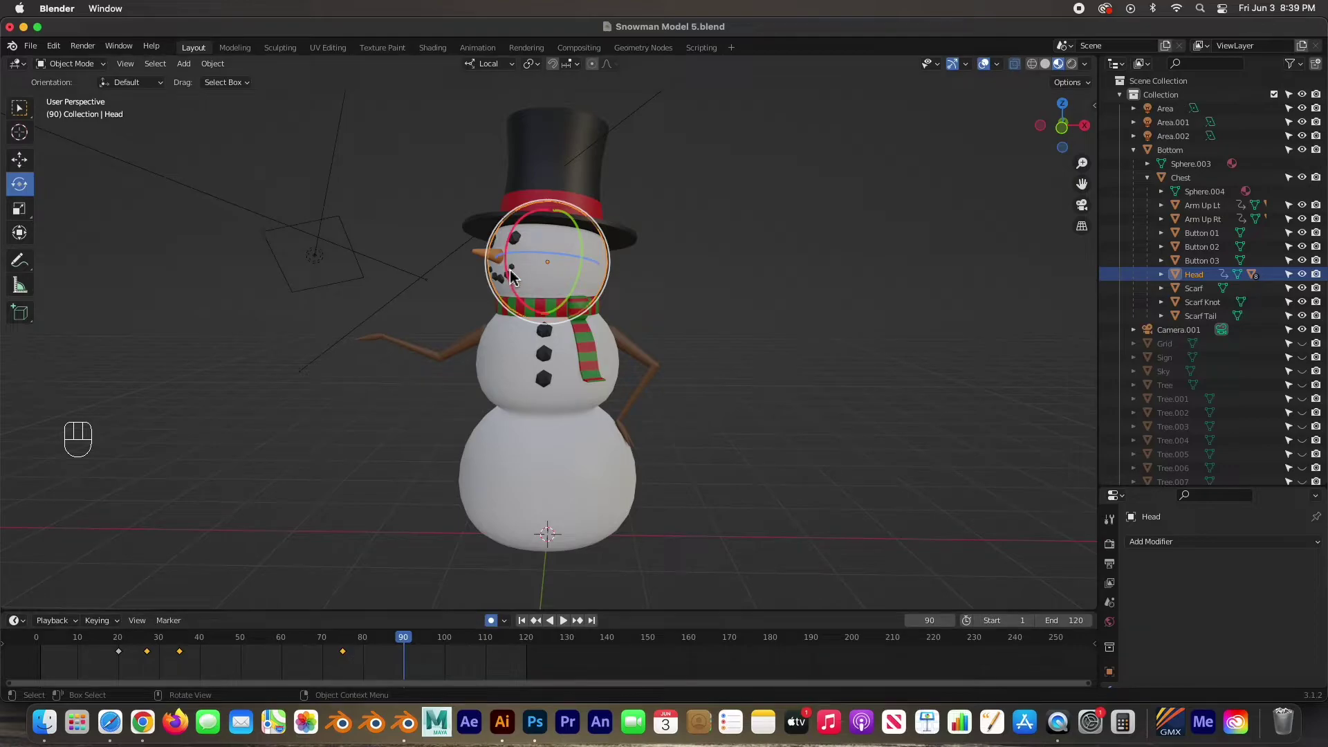
{"action": "left_click_drag", "start_coordinate": [533, 251], "coordinate": [570, 205]}
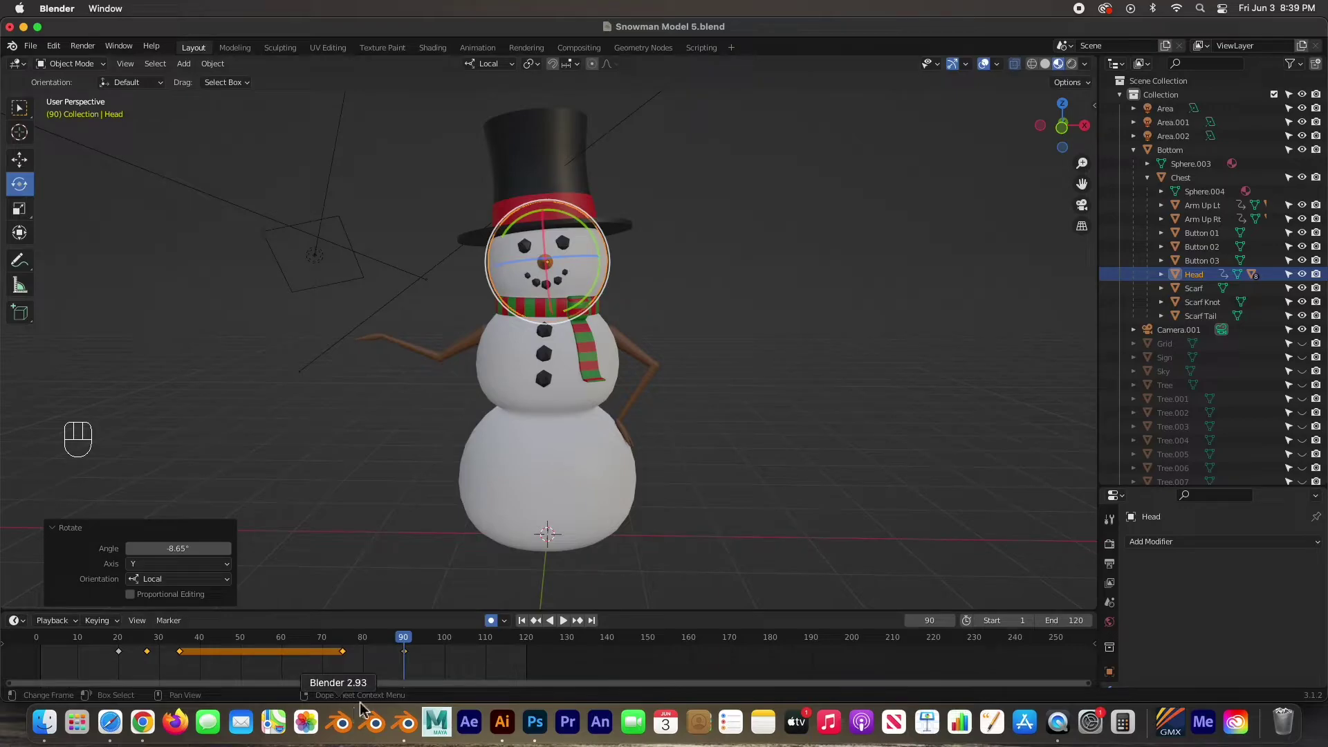
Step: Rotate the Head 10.6° on X at frame 82, then replay from frame 9
{"action": "left_click_drag", "start_coordinate": [403, 639], "coordinate": [372, 645]}
{"action": "key", "text": "r"}
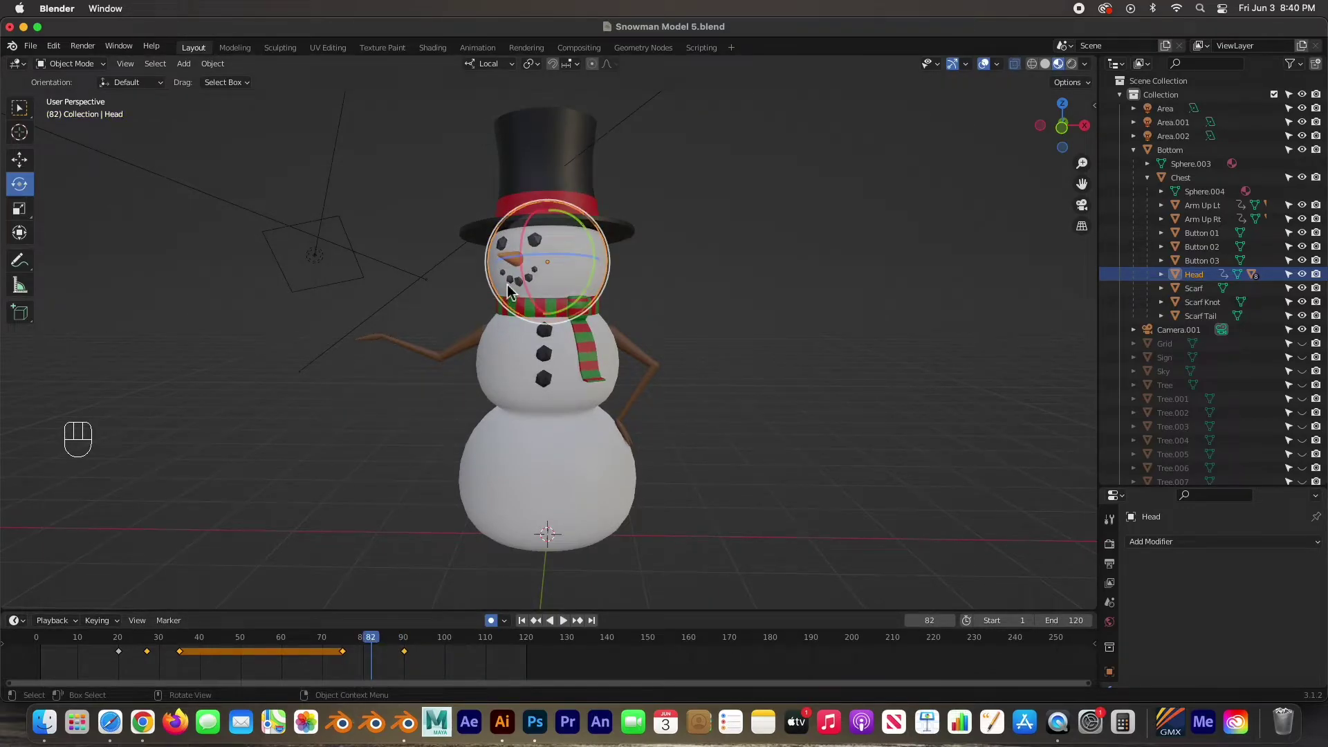
{"action": "key", "text": "x"}
{"action": "left_click", "coordinate": [513, 266]}
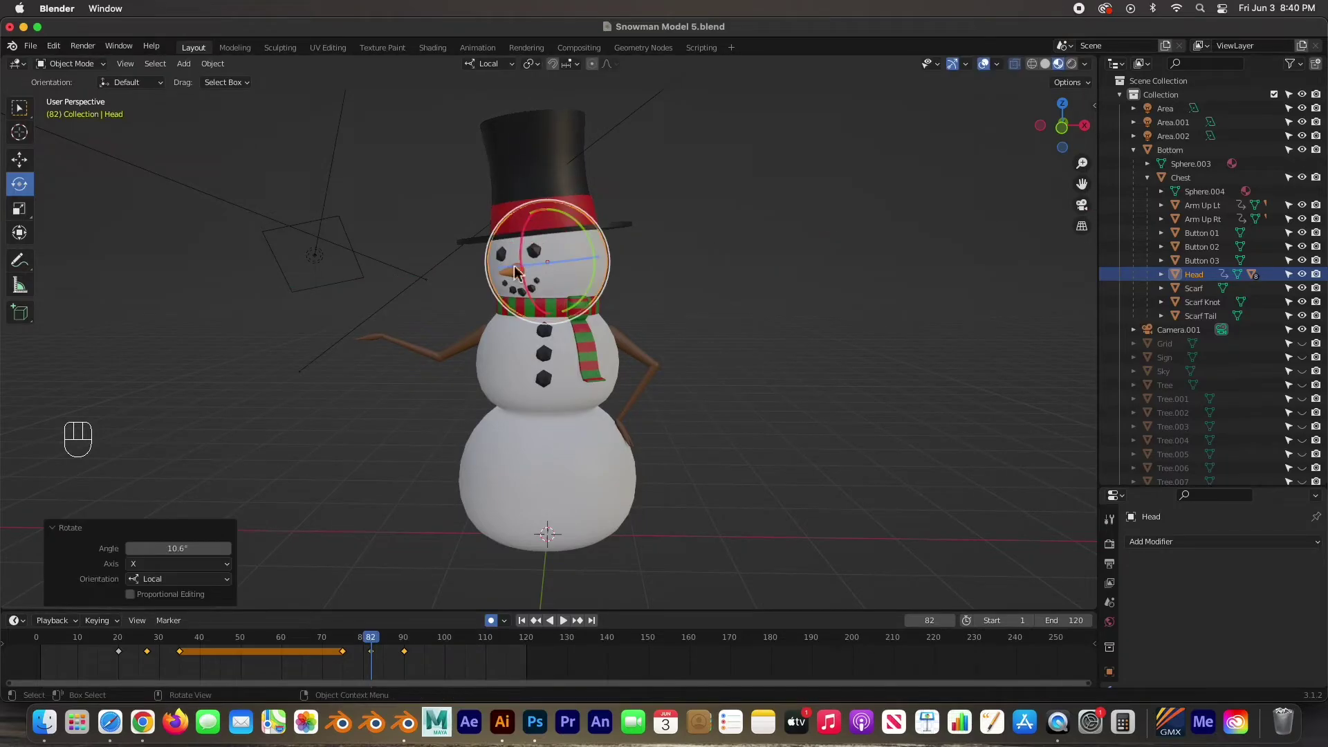
{"action": "left_click_drag", "start_coordinate": [374, 629], "coordinate": [74, 636]}
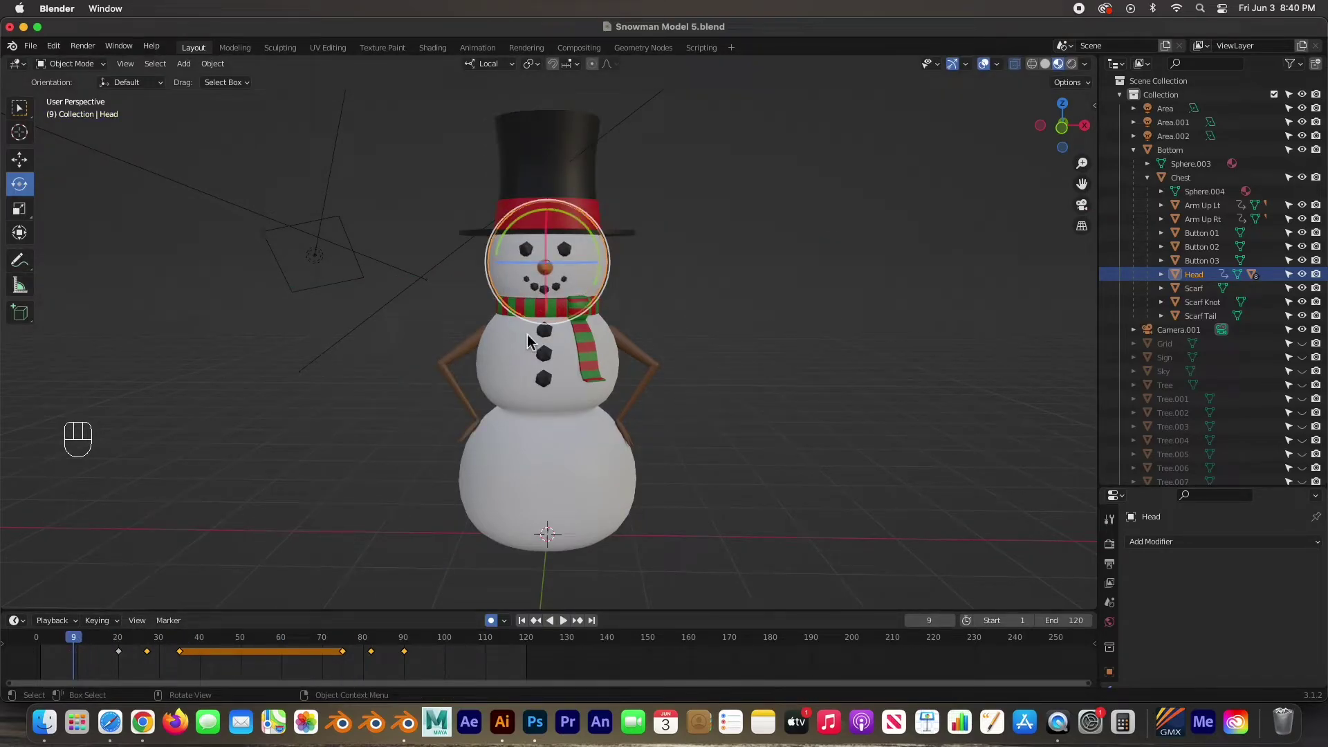
{"action": "key", "text": "space"}
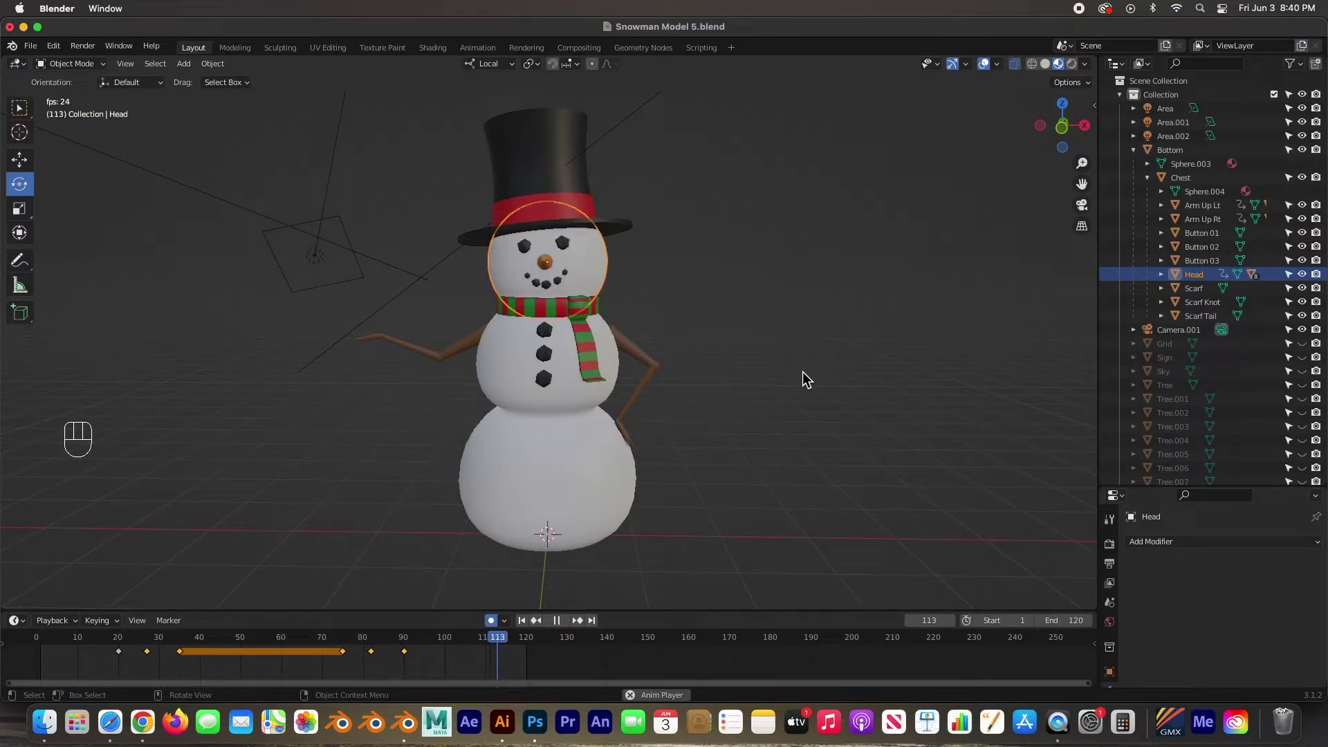
{"action": "key", "text": "space"}
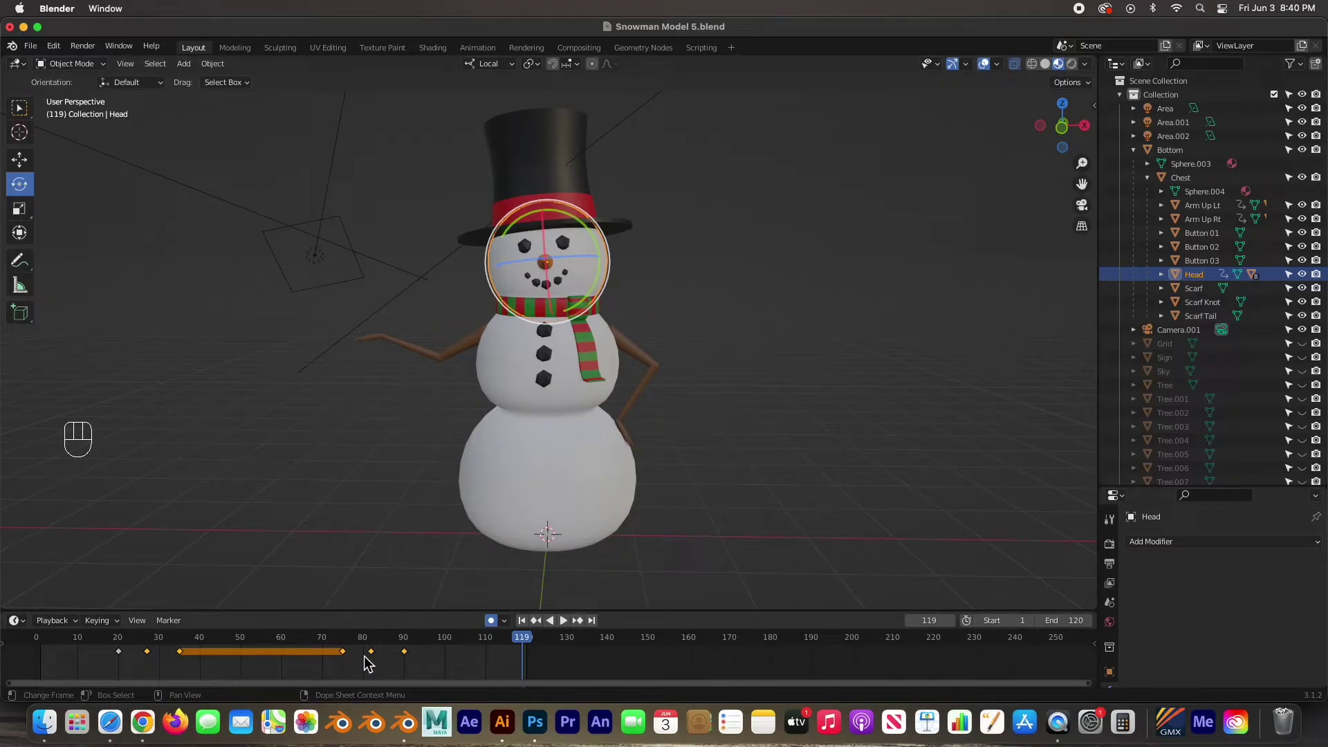
{"action": "mouse_move", "coordinate": [109, 647]}
{"action": "left_mouse_down"}
{"action": "mouse_move", "coordinate": [55, 644]}
{"action": "mouse_move", "coordinate": [202, 643]}
{"action": "mouse_move", "coordinate": [120, 650]}
{"action": "left_mouse_up"}
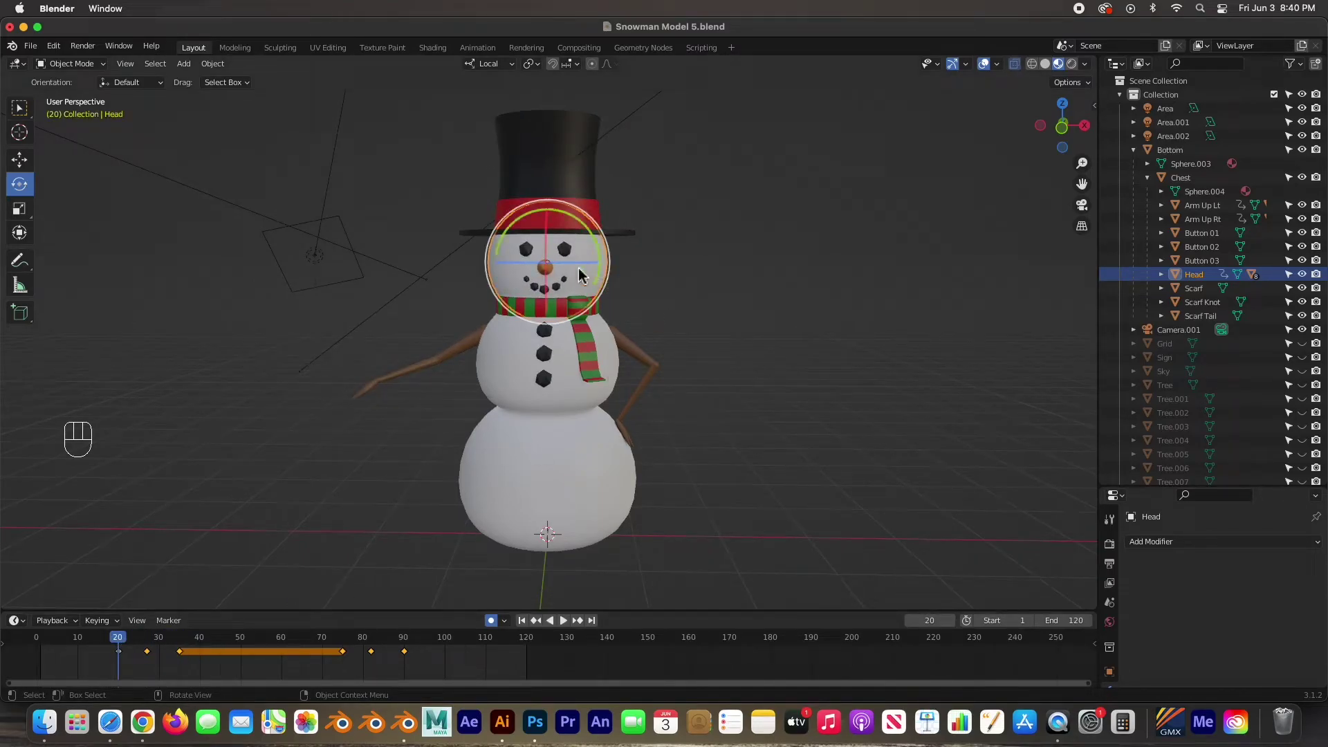
Step: Select the Eyes with the Scale tool and key their open scale at frame 20
{"action": "left_click", "coordinate": [564, 249]}
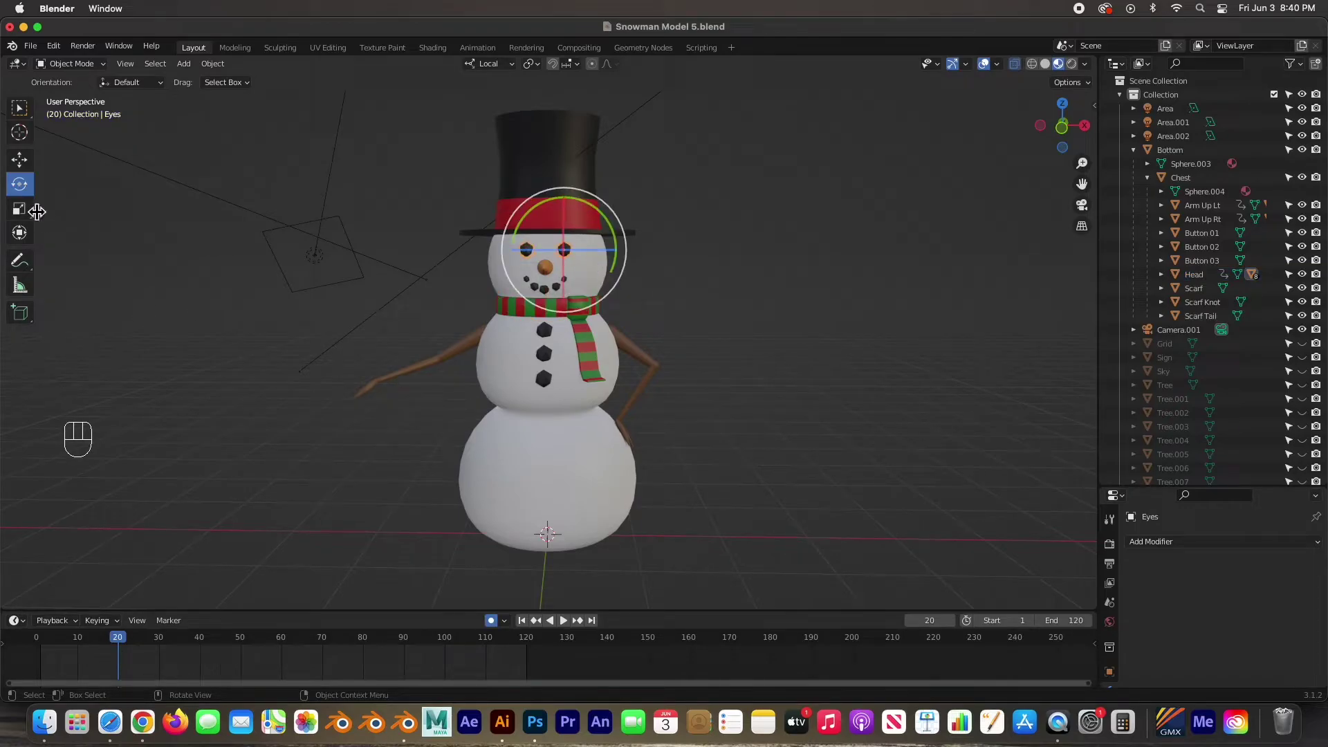
{"action": "left_click", "coordinate": [20, 210]}
{"action": "left_click_drag", "start_coordinate": [565, 195], "coordinate": [592, 133]}
{"action": "key", "text": "super+z"}
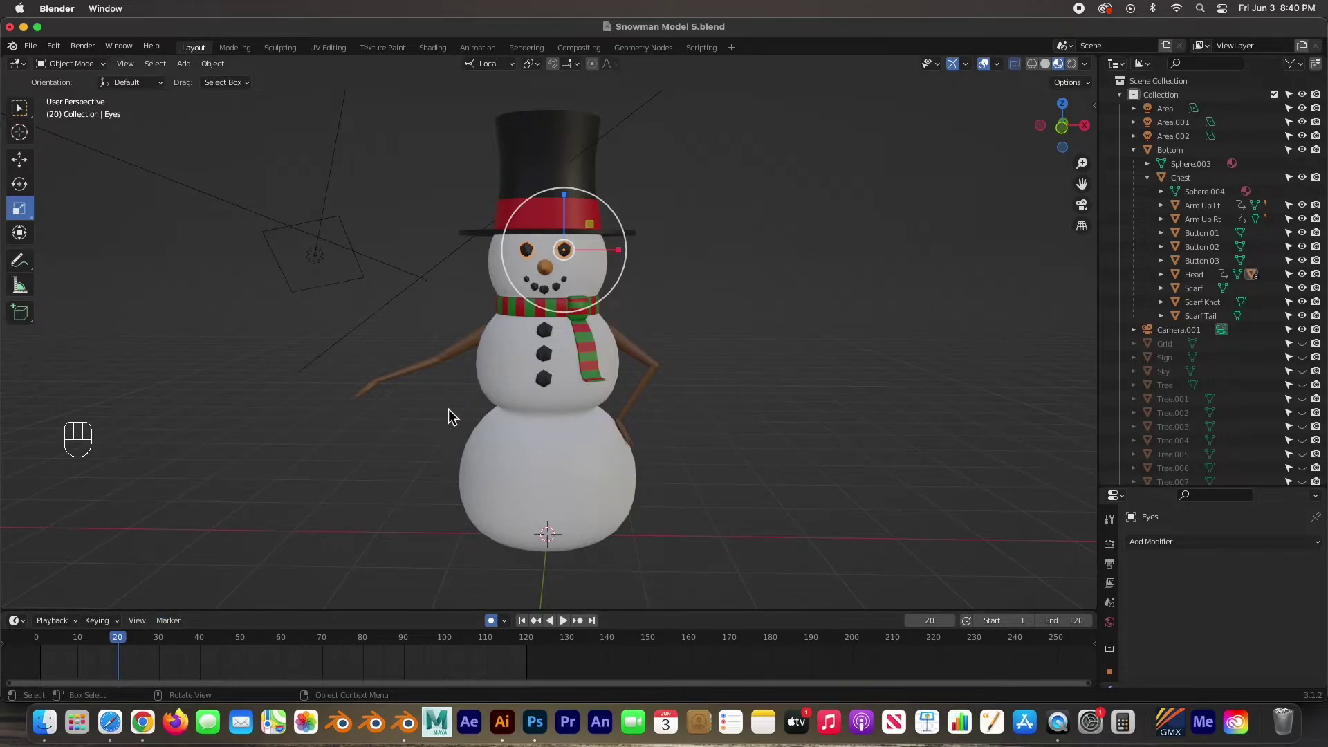
{"action": "key", "text": "i"}
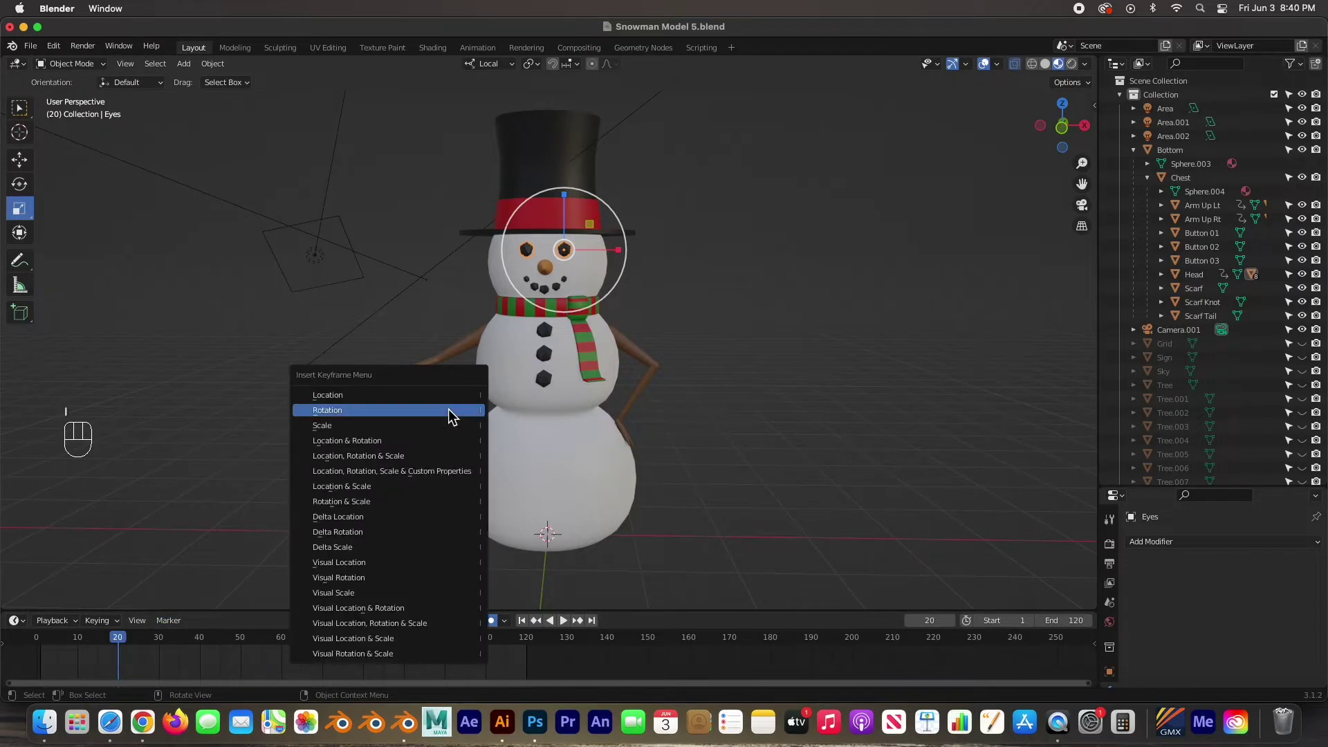
{"action": "left_click", "coordinate": [320, 426]}
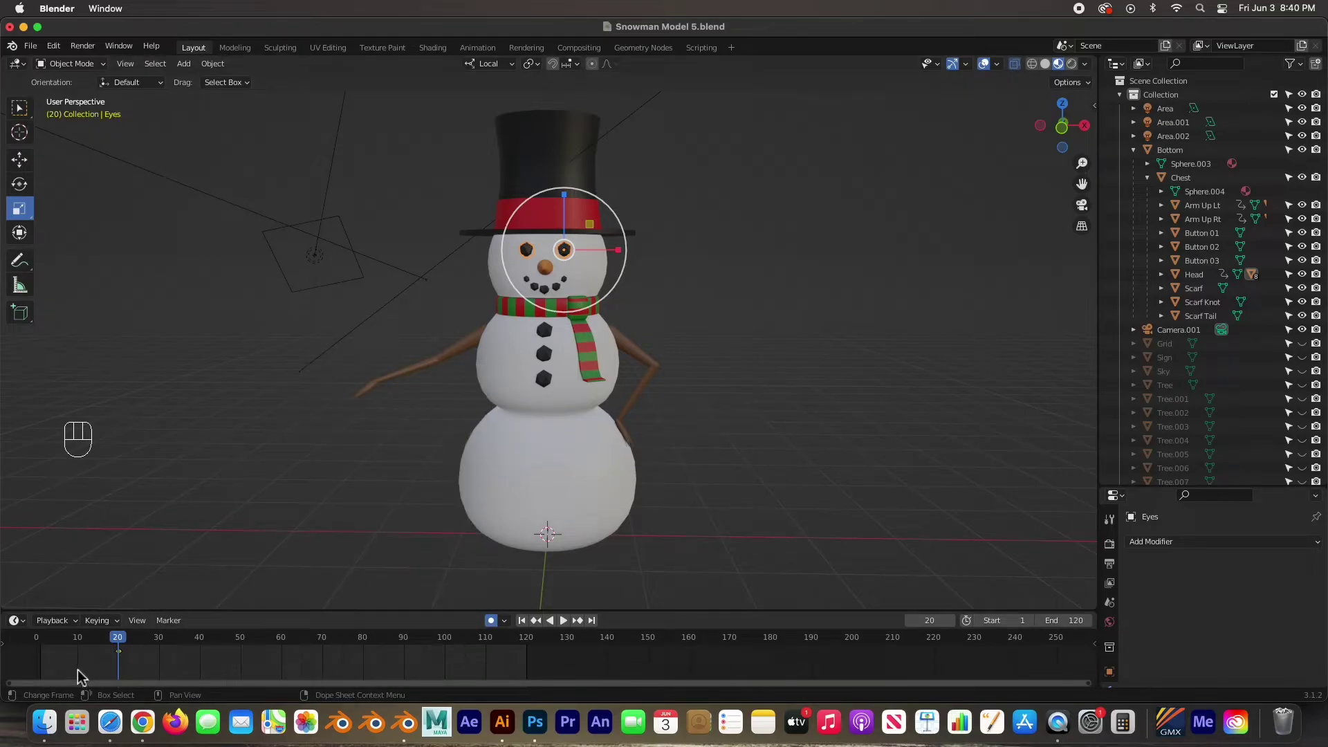
{"action": "left_click_drag", "start_coordinate": [125, 647], "coordinate": [158, 641]}
{"action": "key", "text": "shift+ctrl+space"}
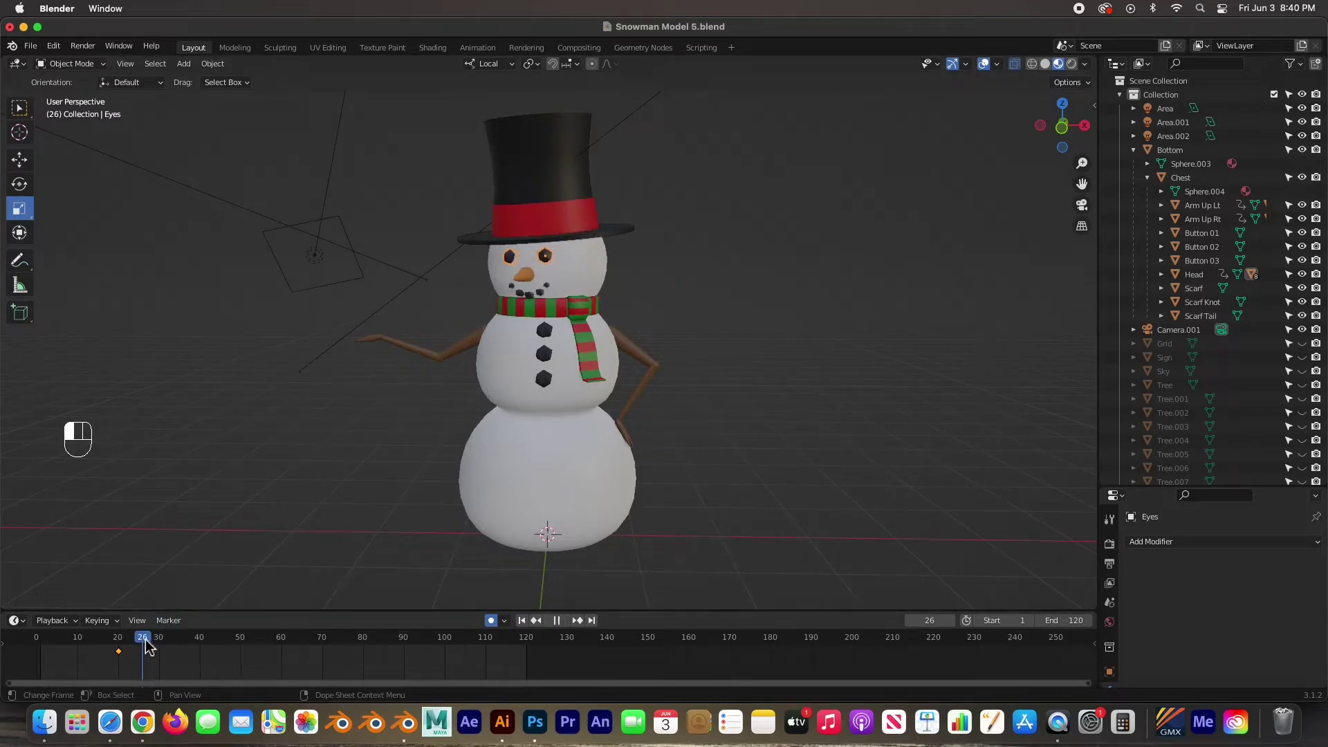
{"action": "mouse_move", "coordinate": [142, 647]}
{"action": "left_mouse_down"}
{"action": "mouse_move", "coordinate": [119, 646]}
{"action": "mouse_move", "coordinate": [137, 647]}
{"action": "left_mouse_up"}
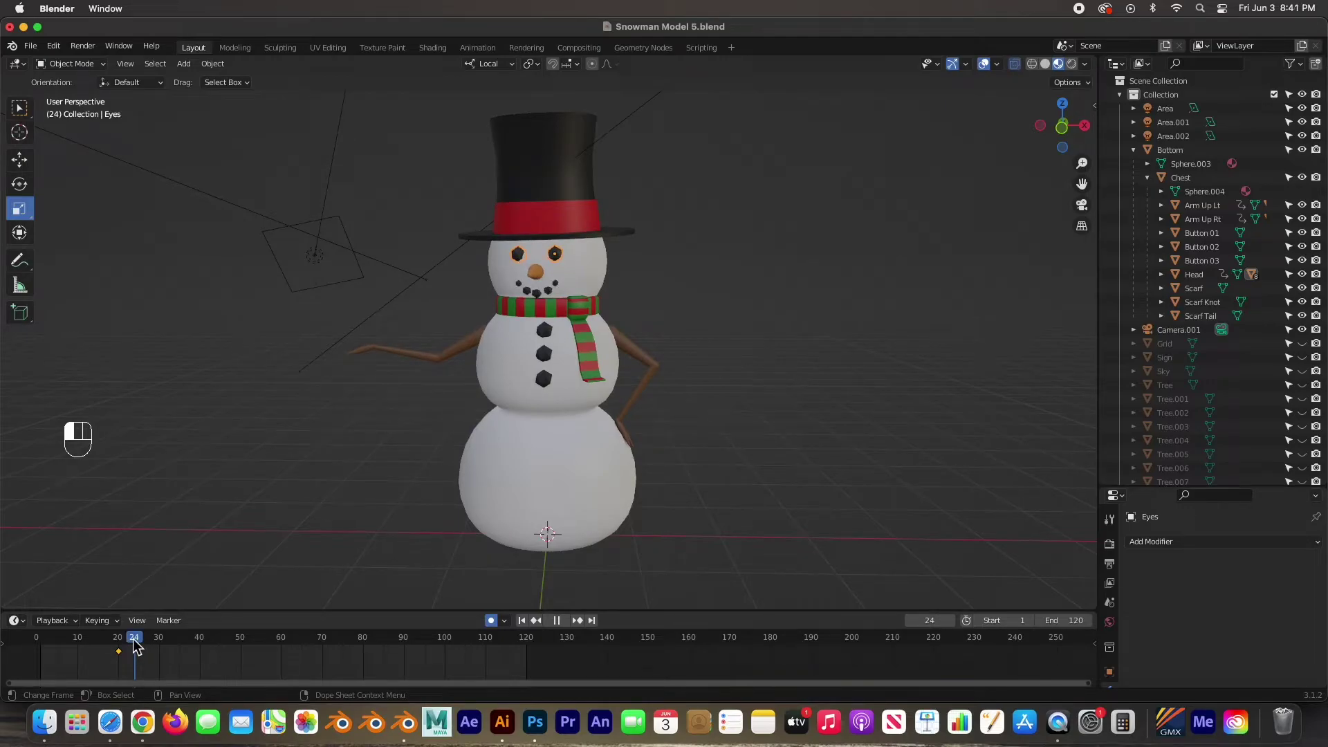
Step: Key the Eyes squashed to 0.196 on Z at frame 24, reopened at frame 31
{"action": "key", "text": "shift+ctrl+space"}
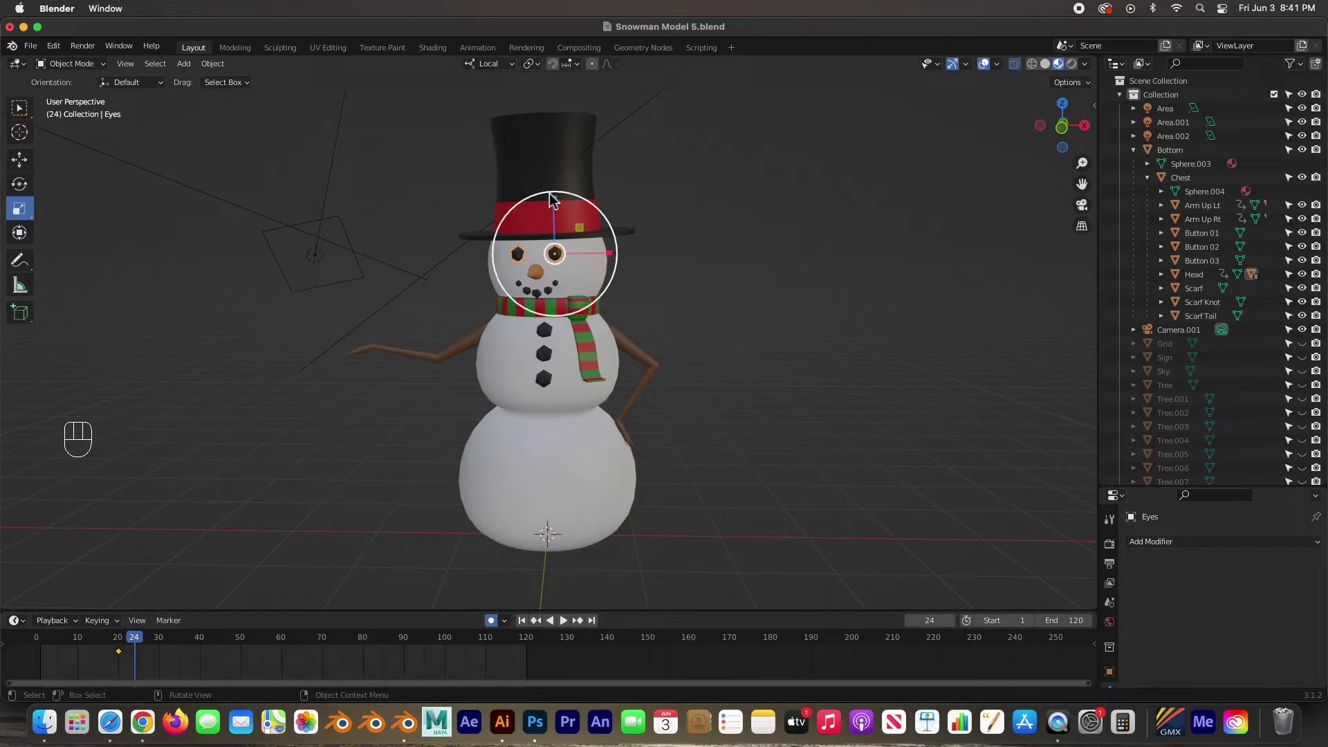
{"action": "left_click_drag", "start_coordinate": [551, 198], "coordinate": [554, 252]}
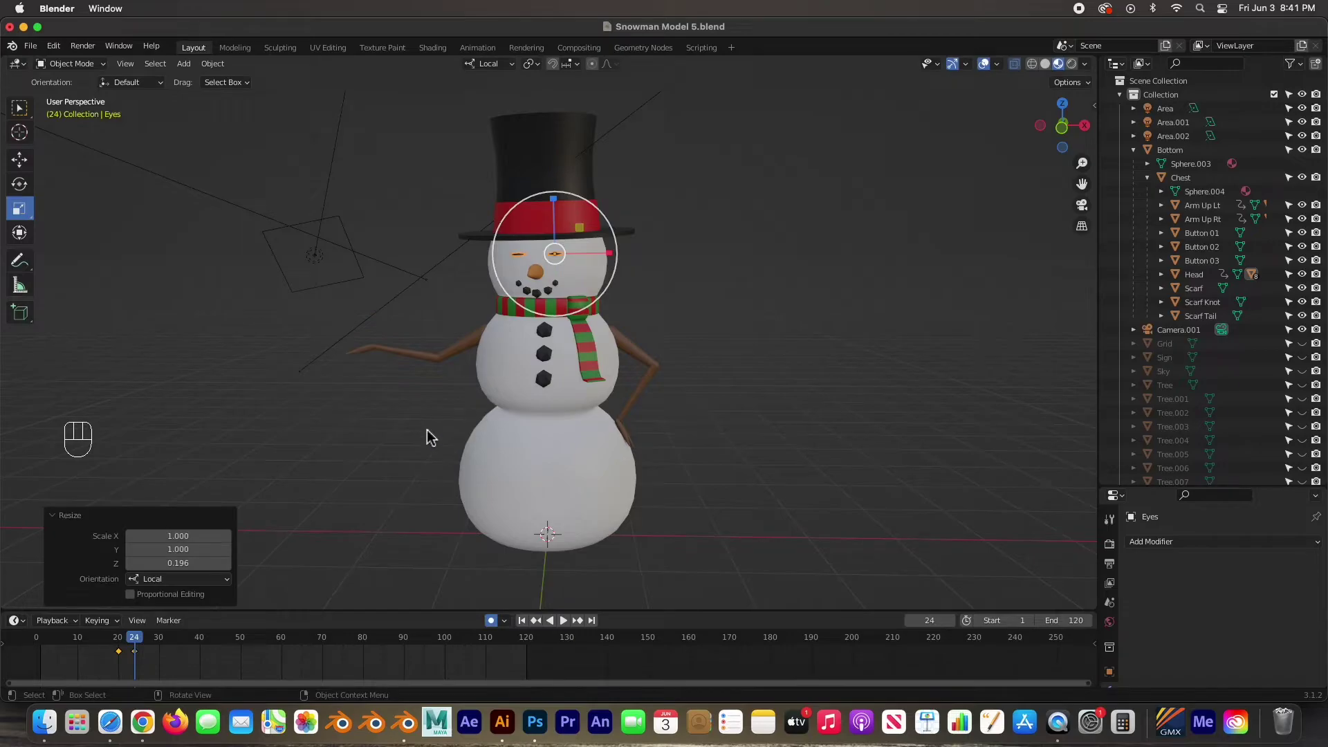
{"action": "left_click_drag", "start_coordinate": [138, 638], "coordinate": [163, 644]}
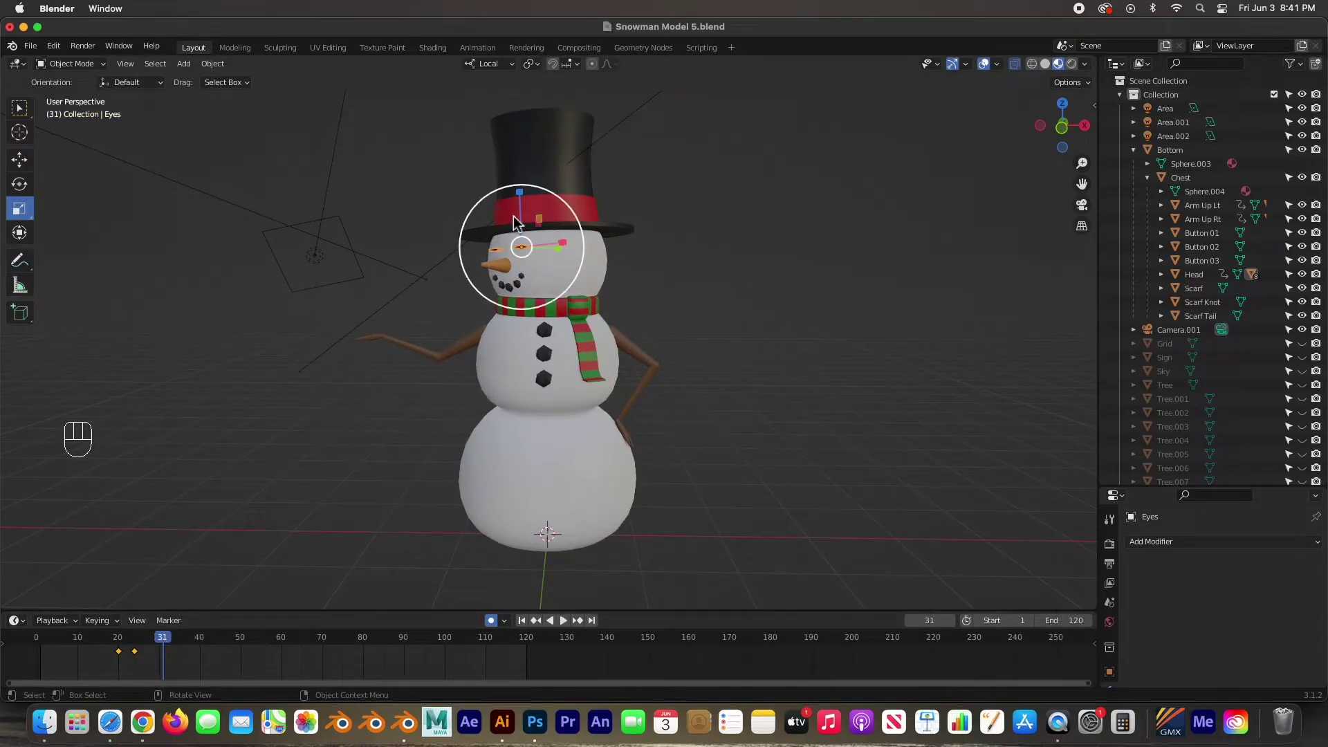
{"action": "left_click_drag", "start_coordinate": [520, 195], "coordinate": [520, 127]}
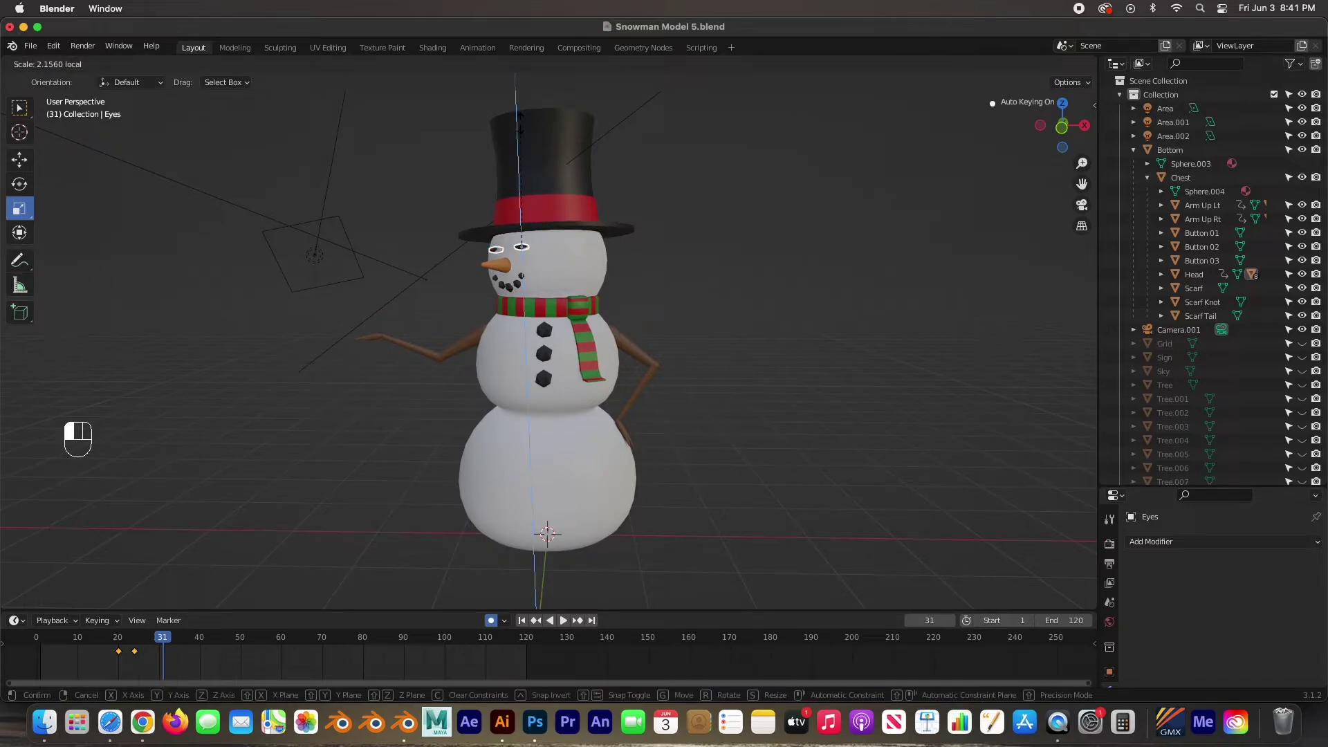
{"action": "left_click_drag", "start_coordinate": [527, 582], "coordinate": [520, 493]}
{"action": "left_click", "coordinate": [275, 605]}
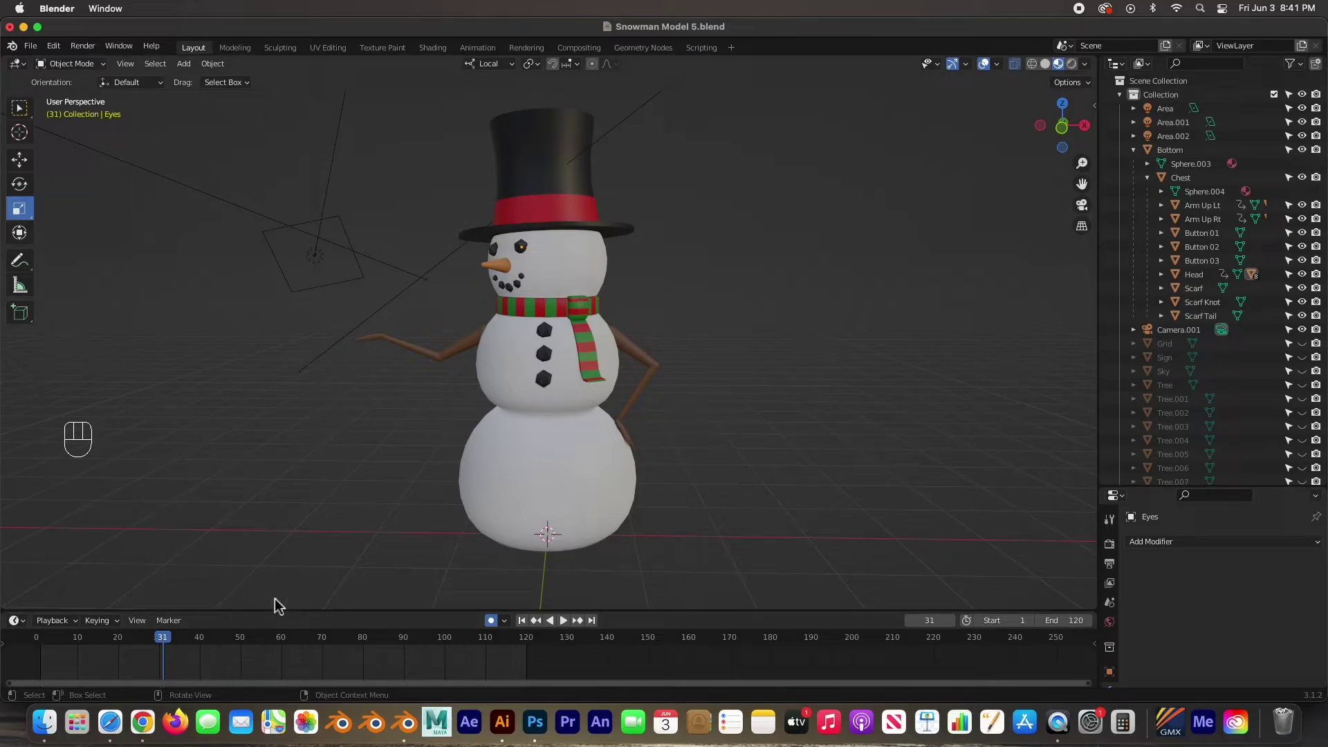
{"action": "left_click_drag", "start_coordinate": [162, 643], "coordinate": [109, 643]}
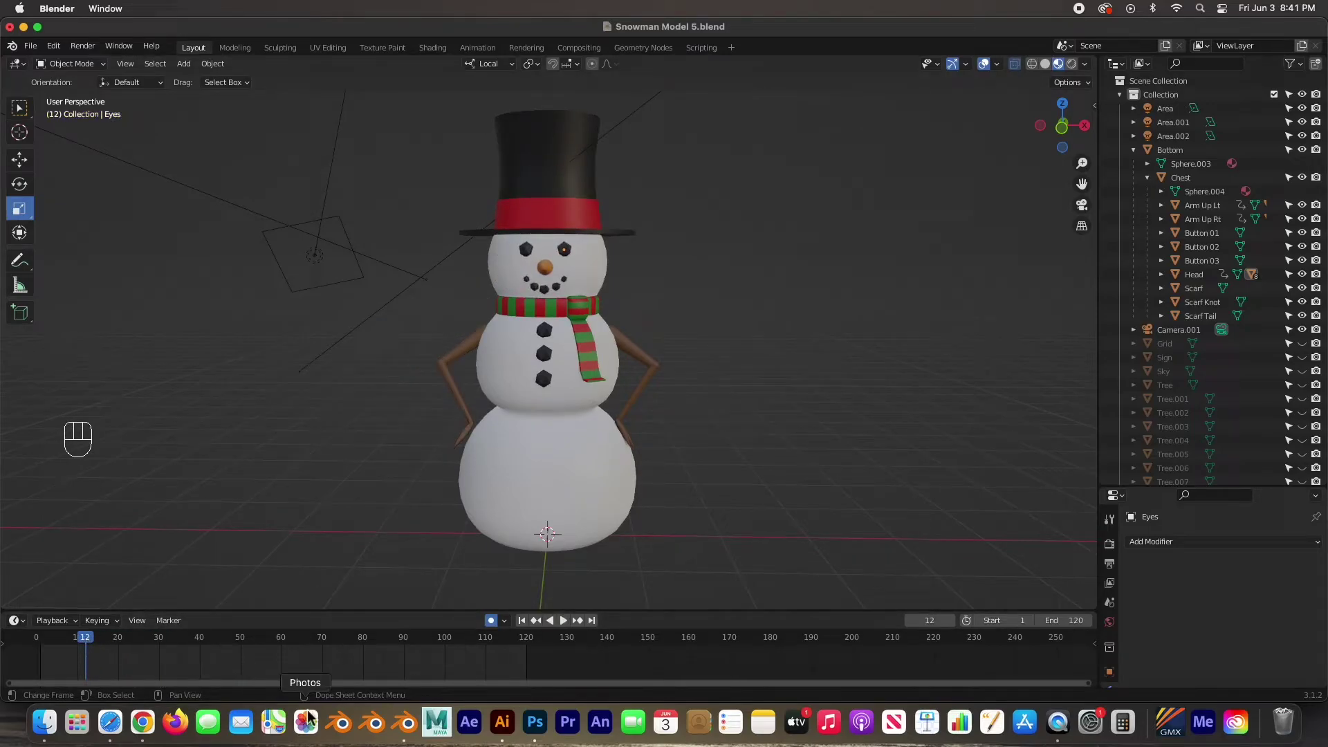
Step: Review the blink playback, then select the Eyes and box-select their Timeline keyframes
{"action": "key", "text": "space"}
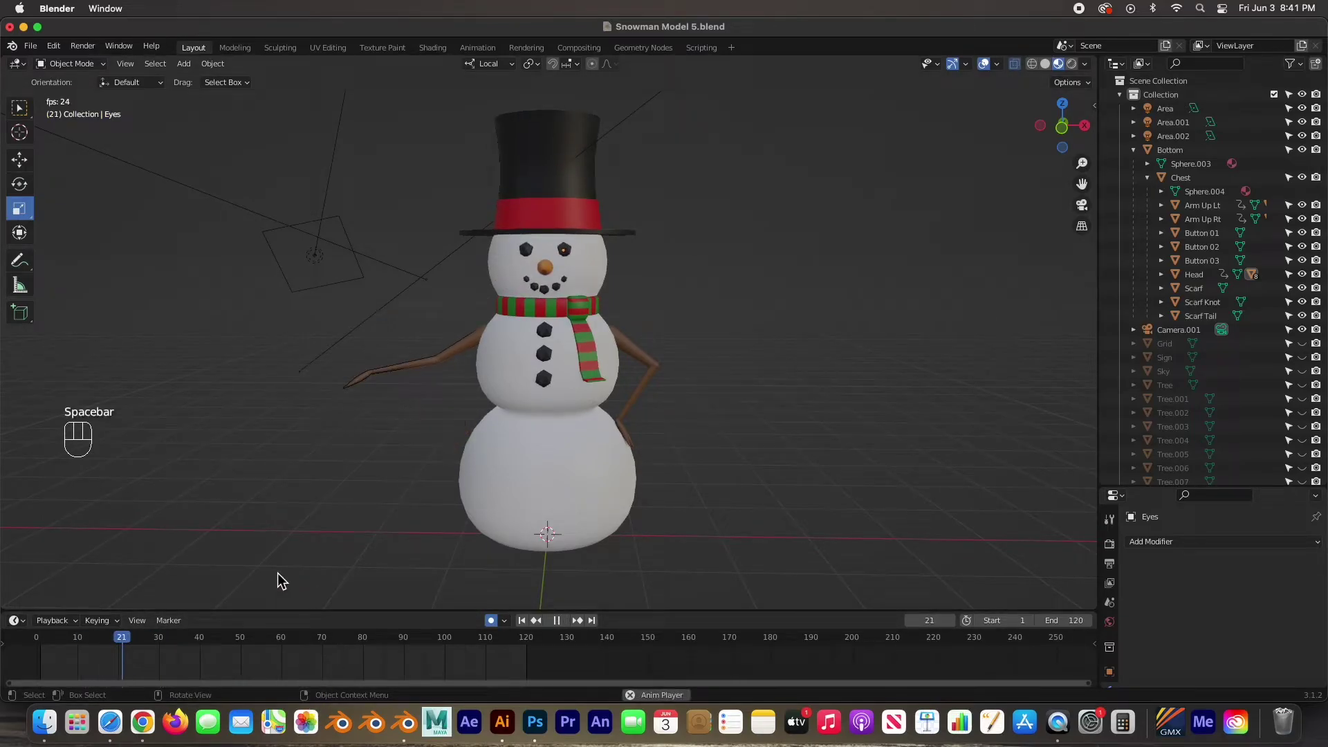
{"action": "key", "text": "space"}
{"action": "left_click_drag", "start_coordinate": [245, 637], "coordinate": [74, 637]}
{"action": "key", "text": "space"}
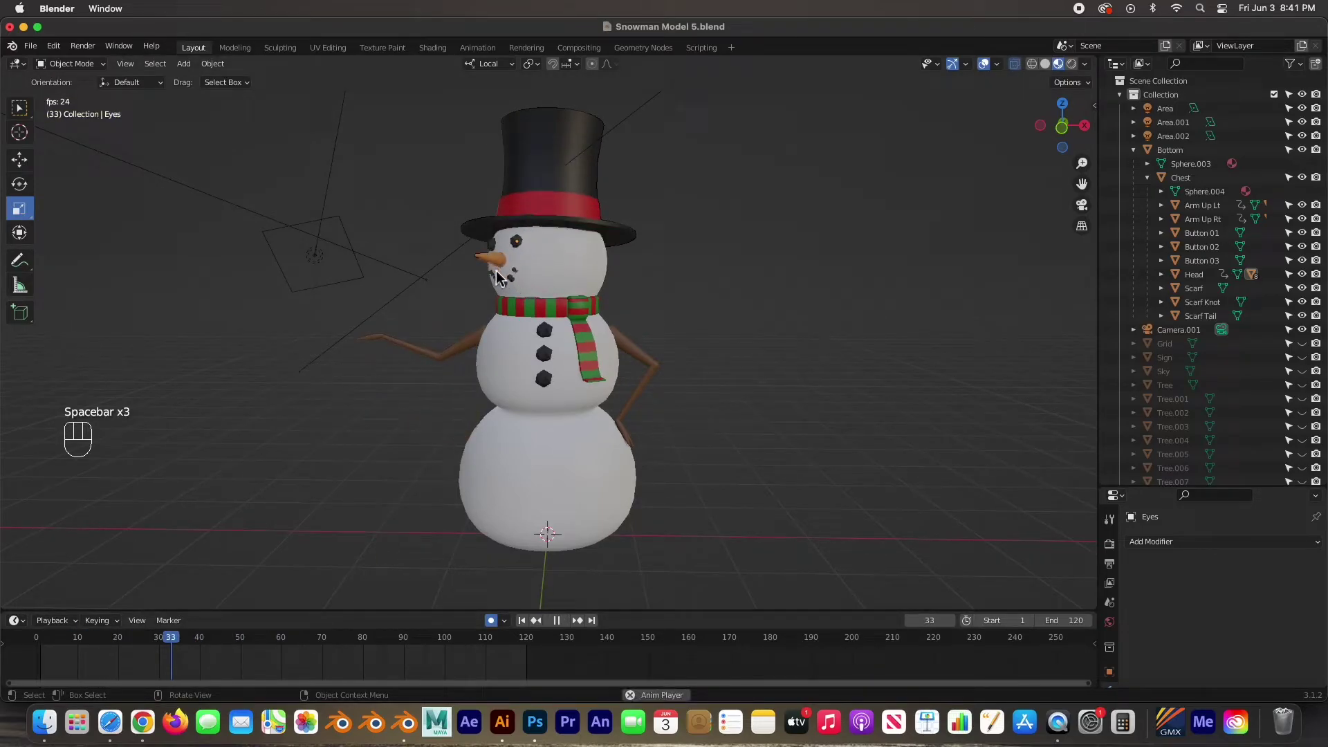
{"action": "key", "text": "space"}
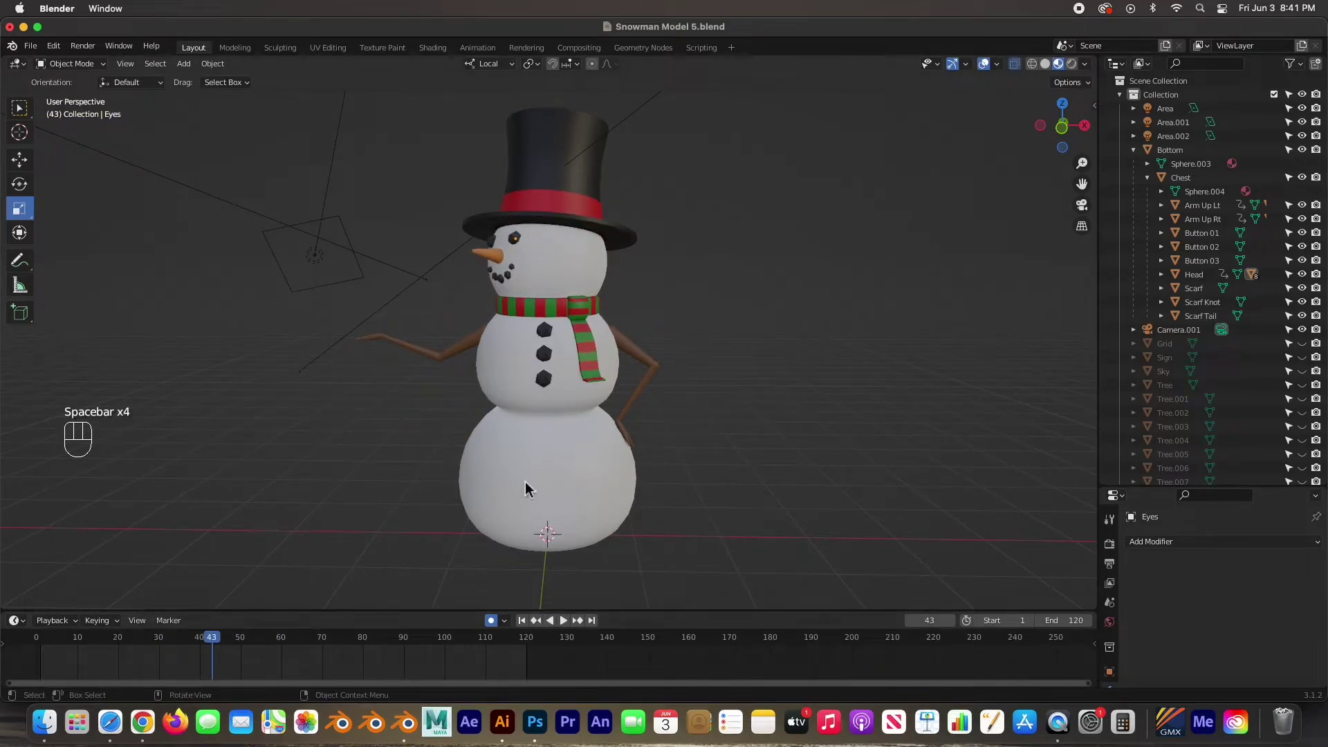
{"action": "left_click", "coordinate": [515, 241]}
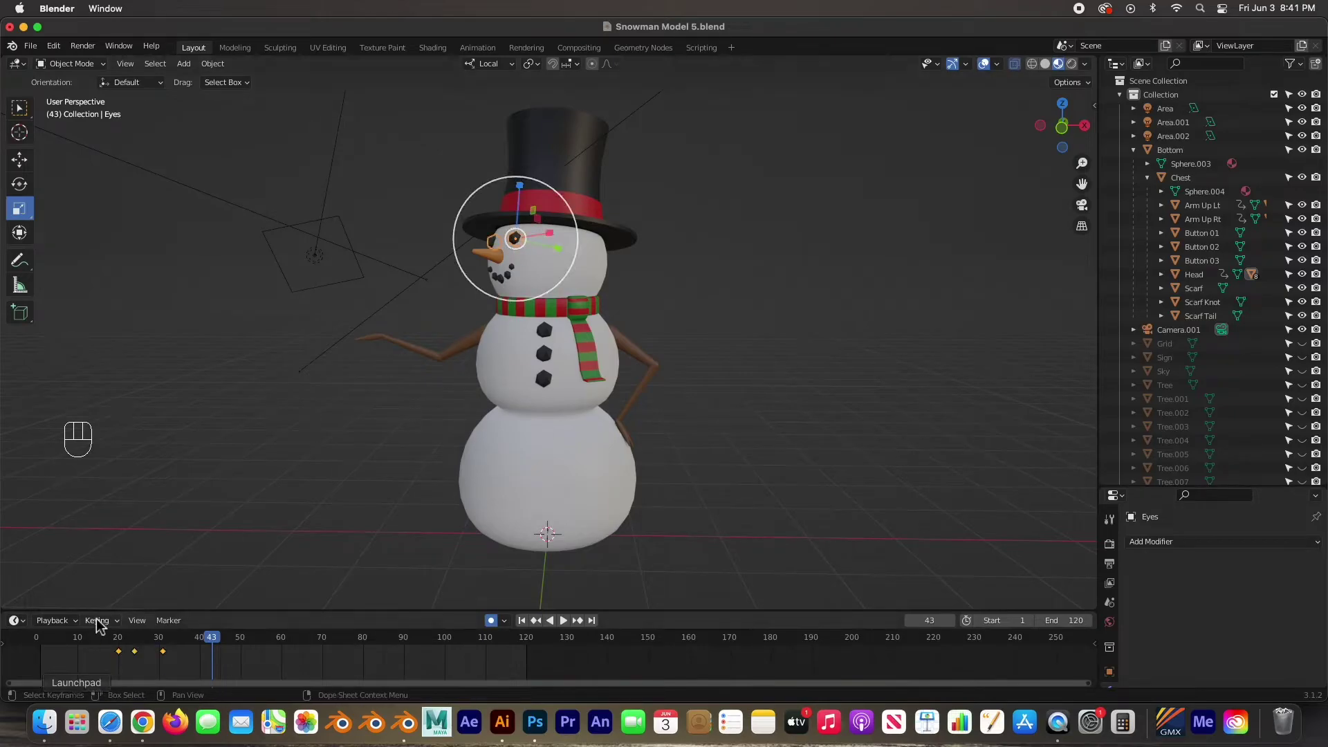
{"action": "left_click_drag", "start_coordinate": [212, 653], "coordinate": [97, 646]}
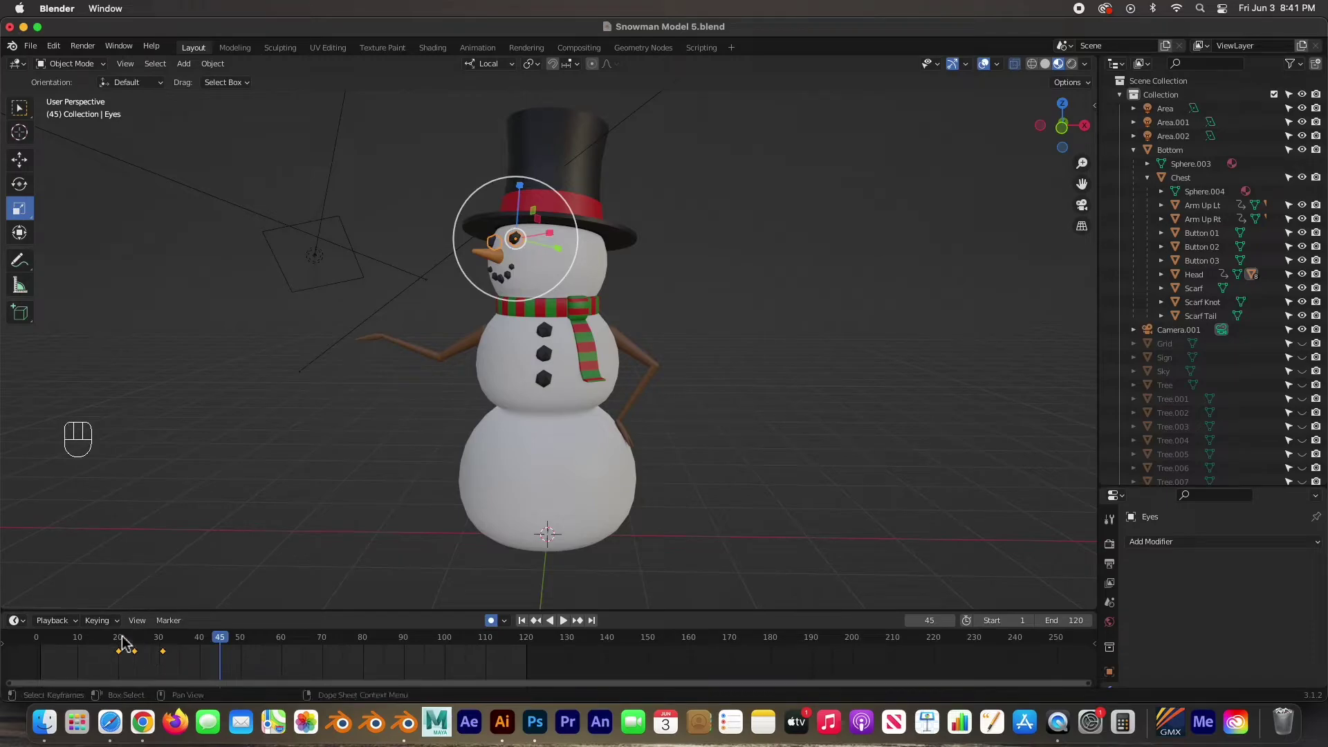
Step: Duplicate the eye blink keyframes 21 frames later and play to check
{"action": "key", "text": "shift"}
{"action": "key", "text": "shift+d"}
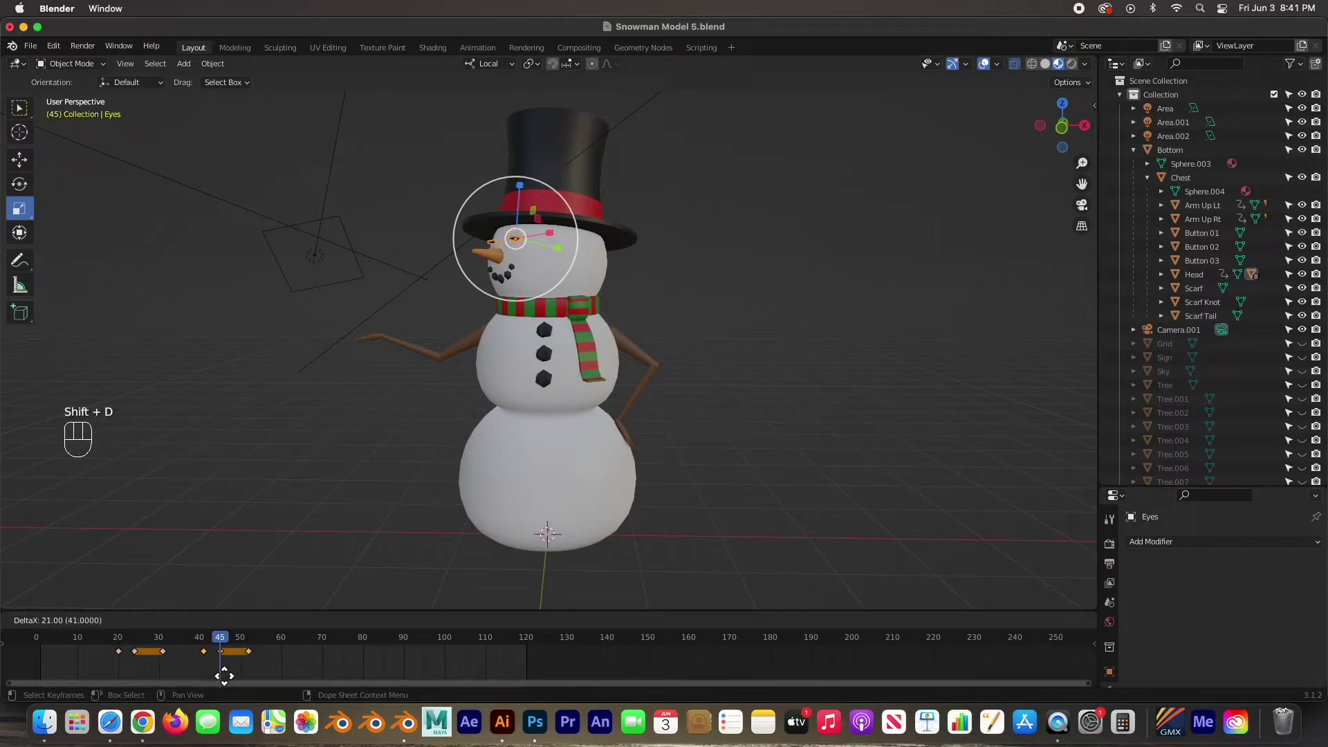
{"action": "left_click", "coordinate": [235, 671]}
{"action": "left_click_drag", "start_coordinate": [224, 640], "coordinate": [36, 637]}
{"action": "key", "text": "space"}
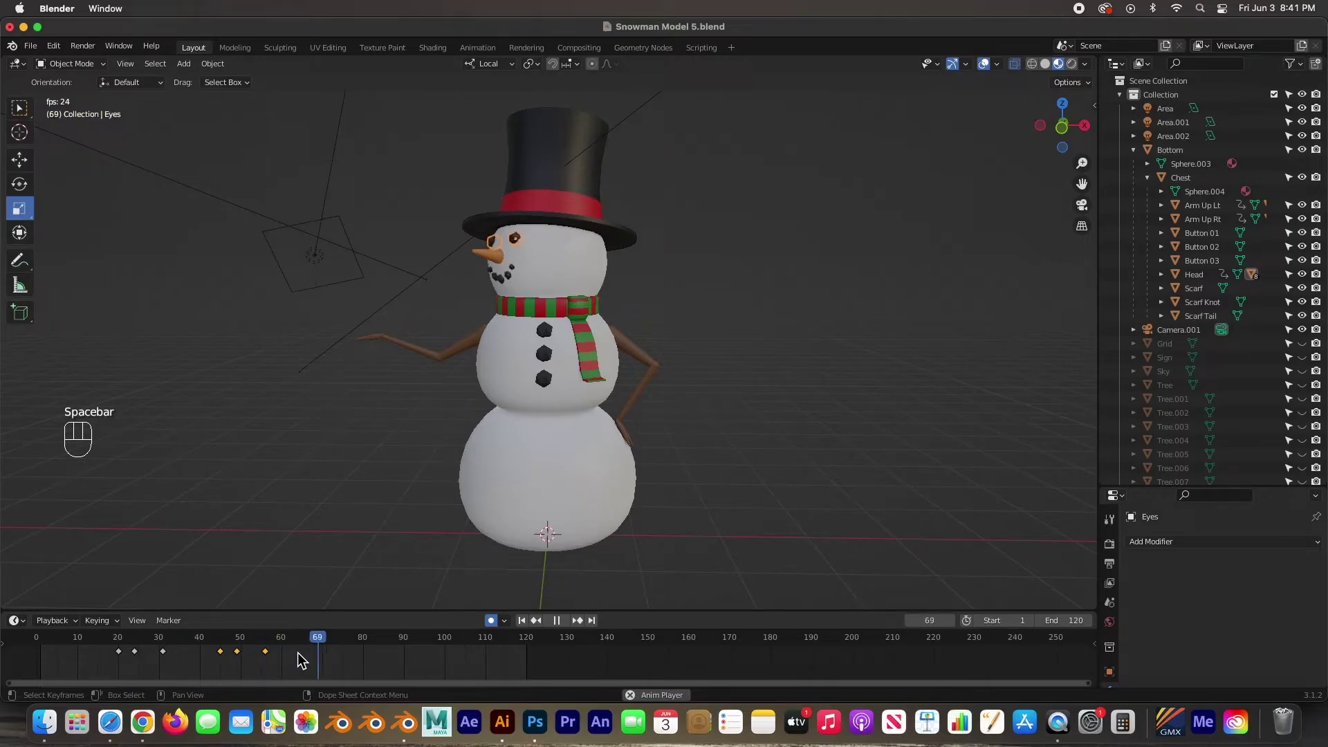
{"action": "key", "text": "space"}
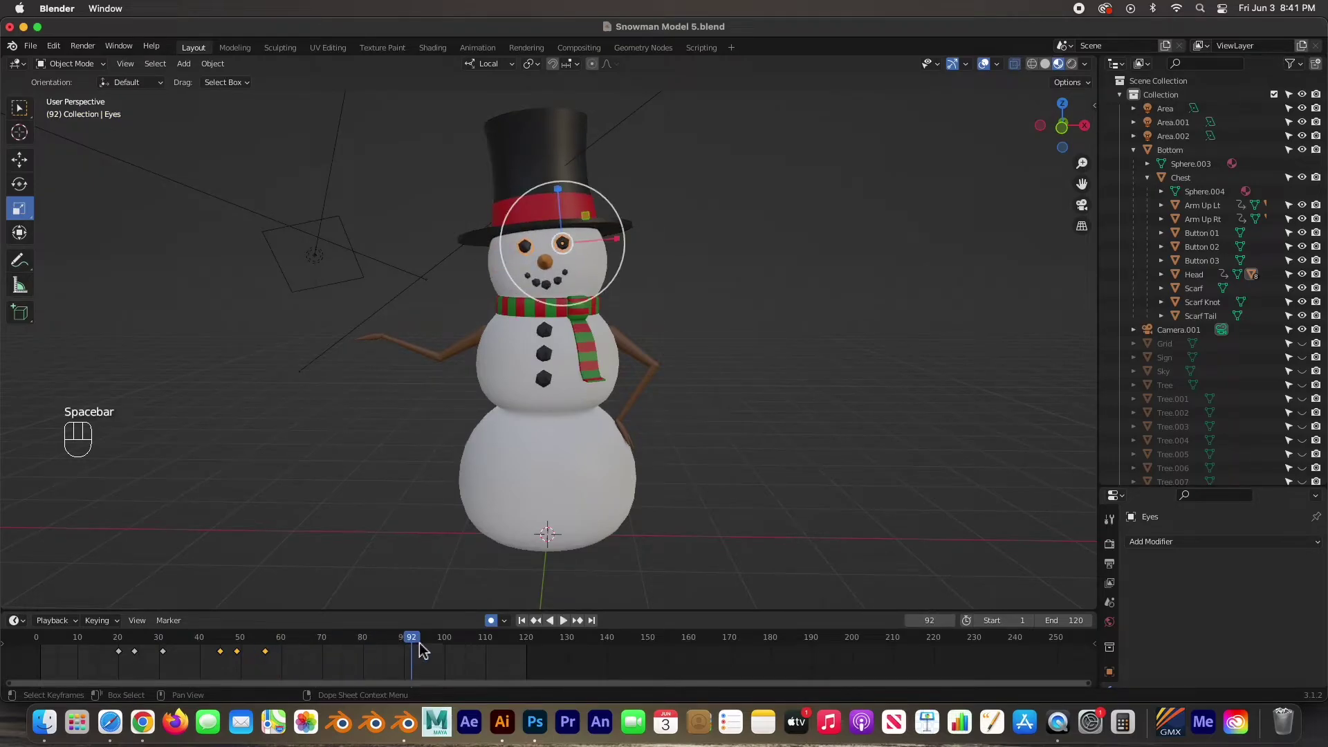
Step: Duplicate the blink keyframes again further along the timeline and replay
{"action": "left_click_drag", "start_coordinate": [415, 645], "coordinate": [362, 647]}
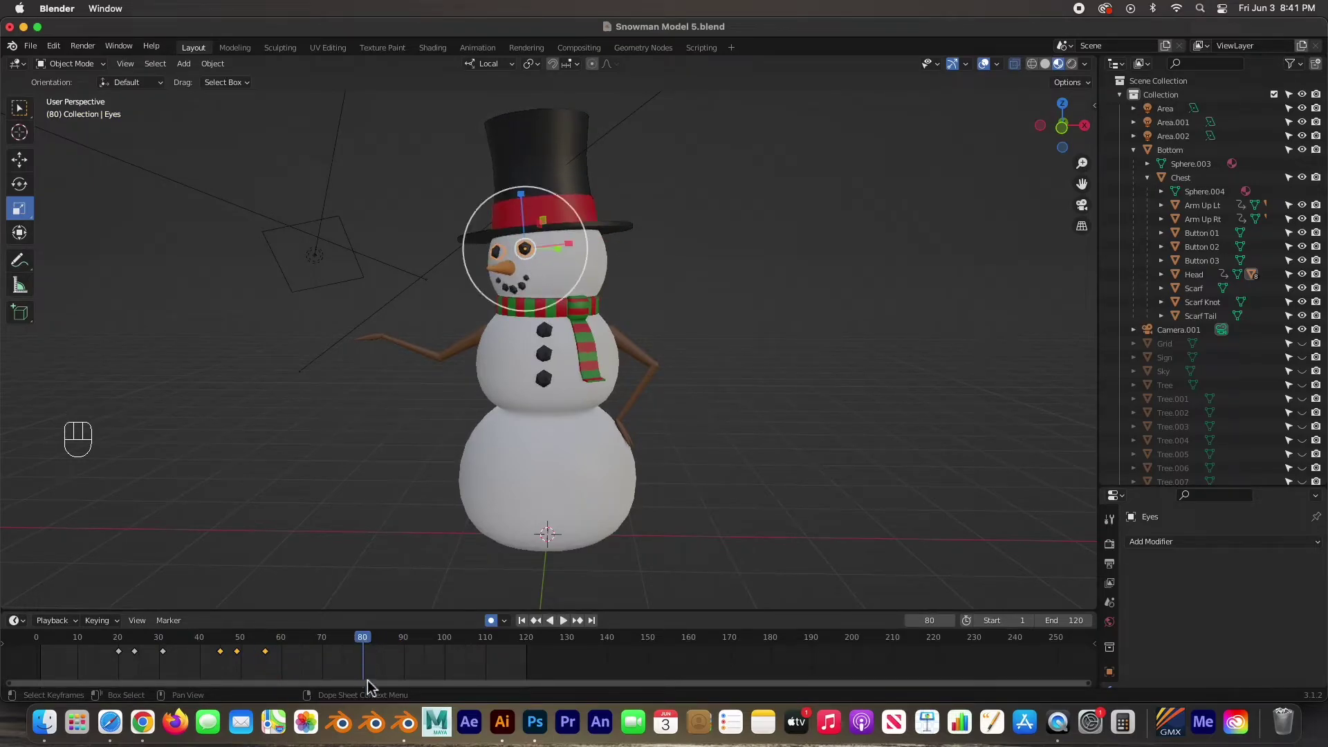
{"action": "key", "text": "shift"}
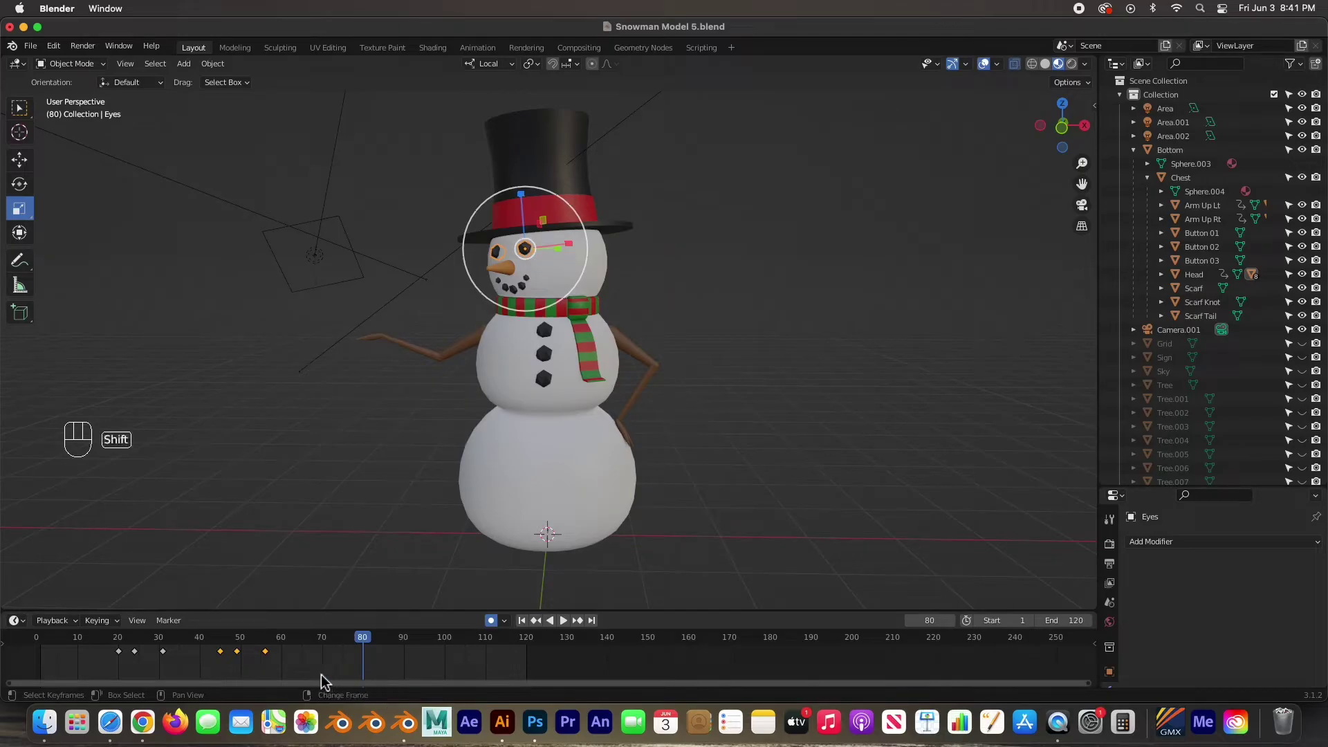
{"action": "key", "text": "shift+d"}
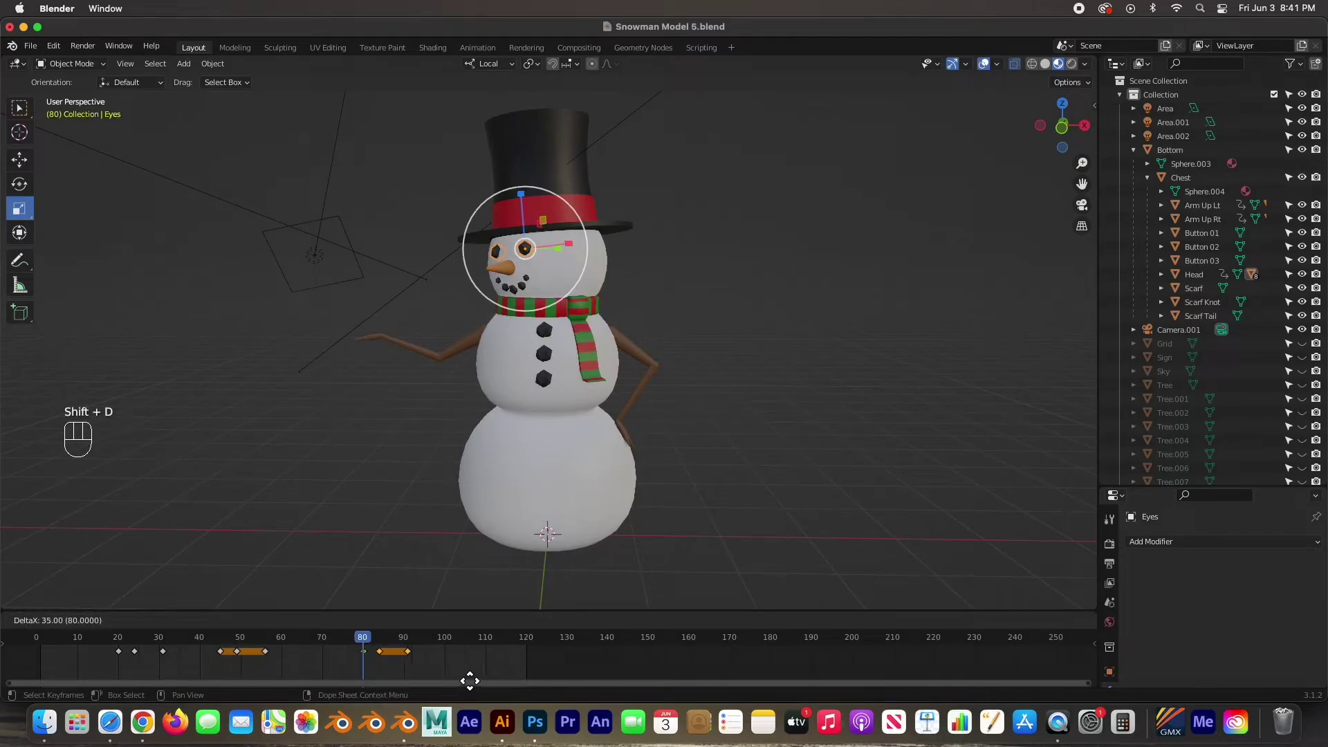
{"action": "left_click", "coordinate": [469, 681]}
{"action": "left_click_drag", "start_coordinate": [359, 640], "coordinate": [287, 641]}
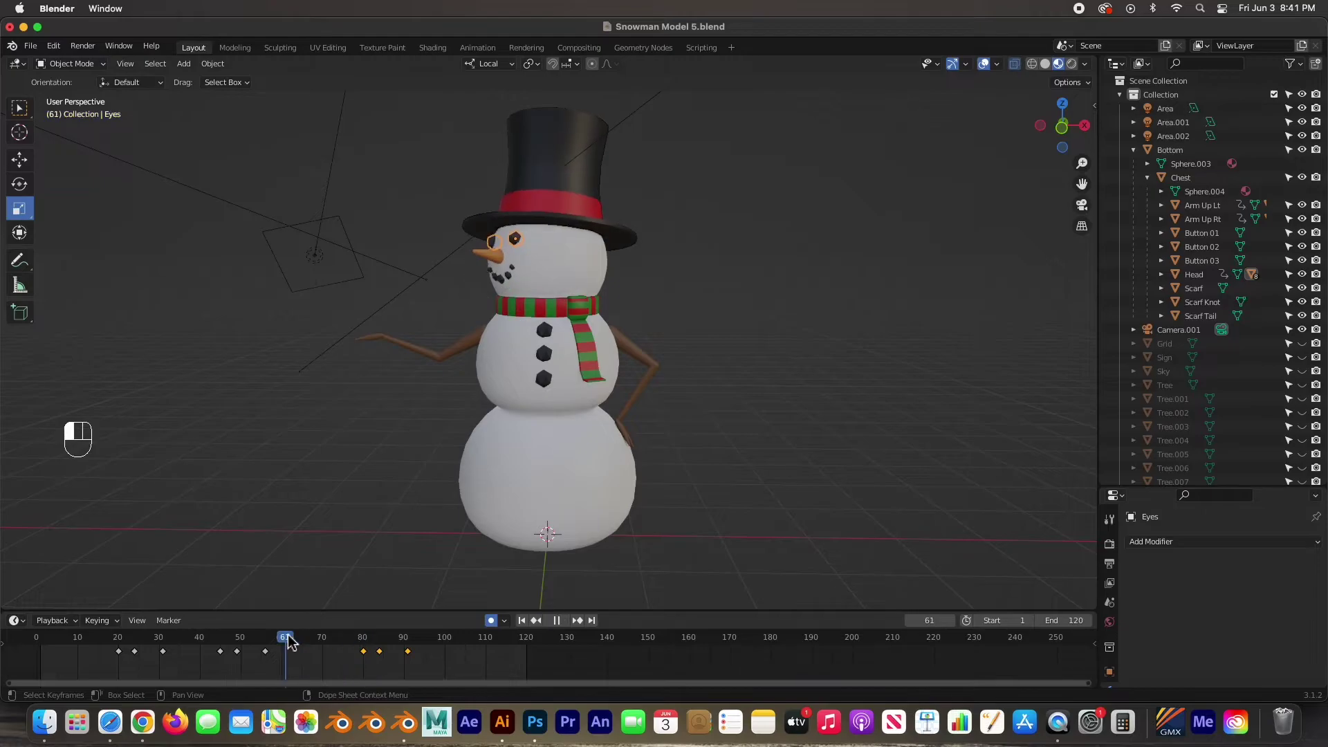
{"action": "key", "text": "space"}
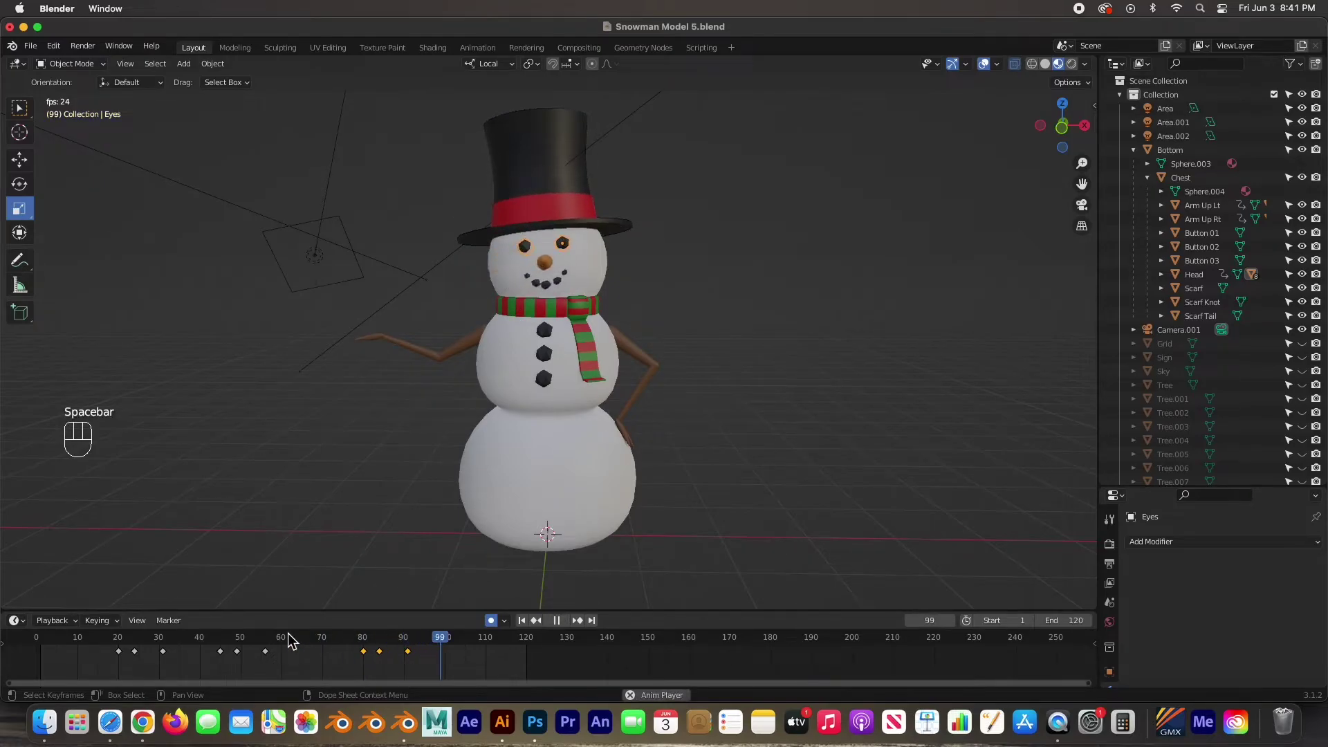
{"action": "key", "text": "space"}
Step: Add a third blink copy 10 frames later, then play from frame 0
{"action": "left_click", "coordinate": [481, 638]}
{"action": "left_click_drag", "start_coordinate": [470, 642], "coordinate": [467, 643]}
{"action": "key", "text": "shift+d"}
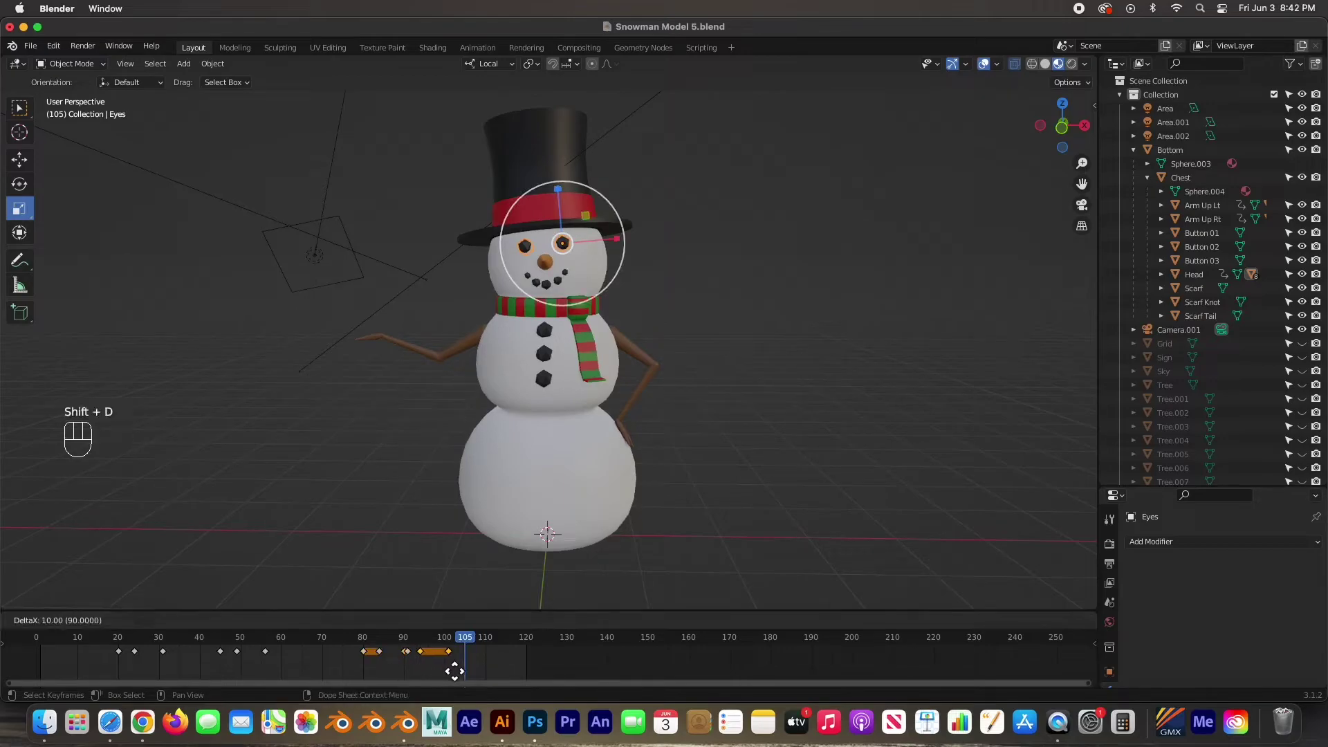
{"action": "left_click", "coordinate": [504, 675]}
{"action": "left_click_drag", "start_coordinate": [459, 643], "coordinate": [40, 659]}
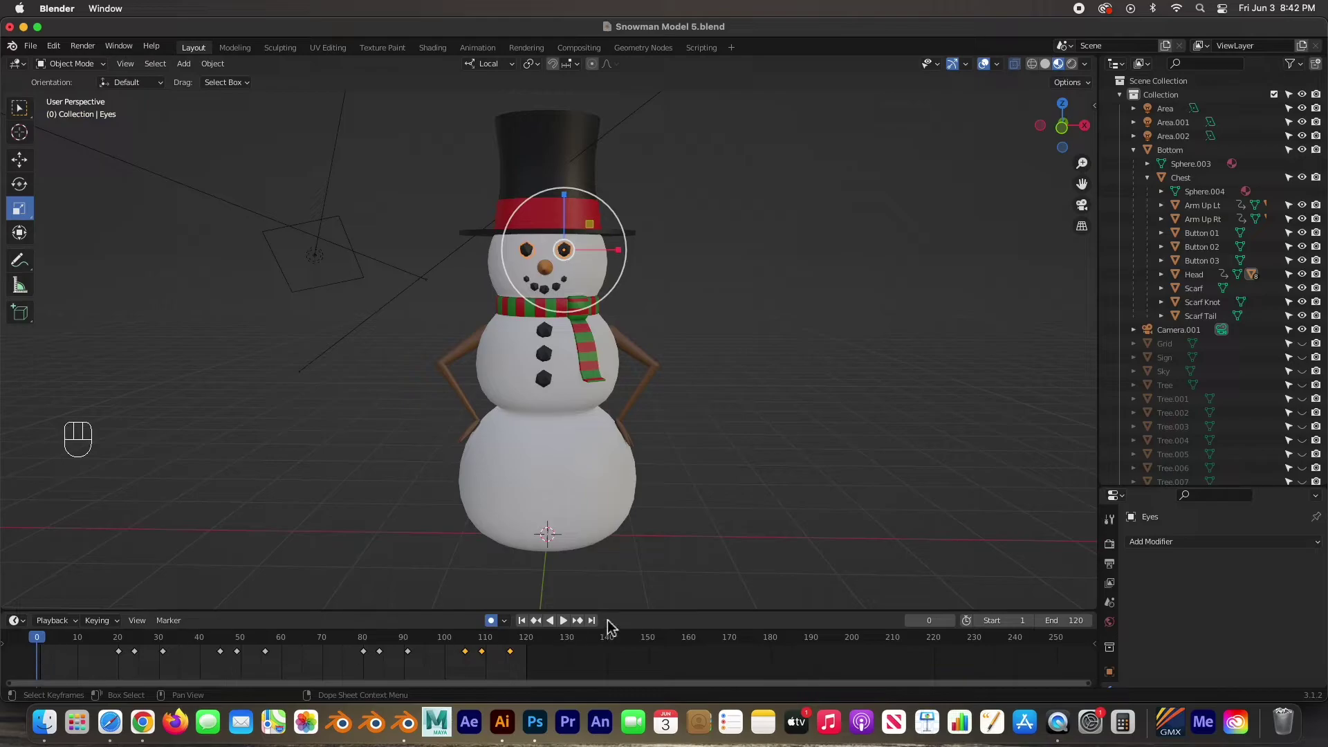
{"action": "left_click", "coordinate": [607, 548]}
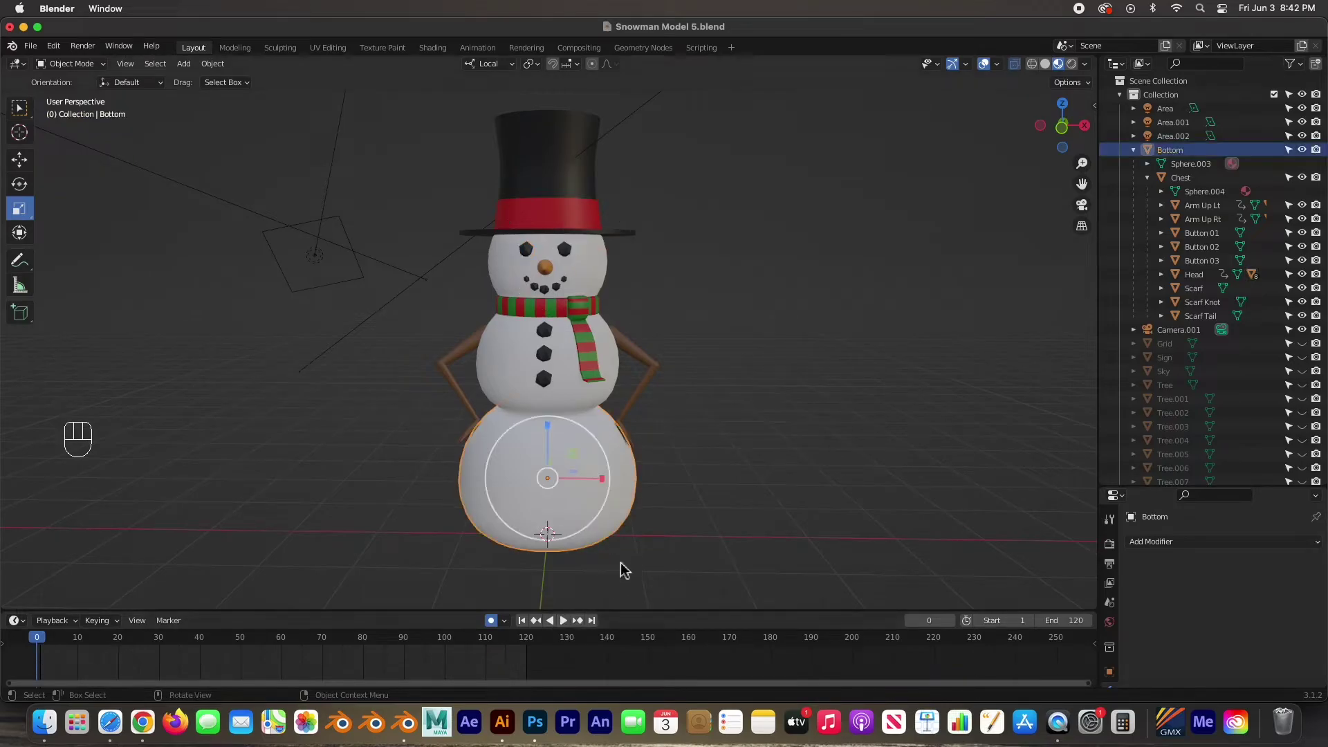
{"action": "left_click", "coordinate": [674, 568]}
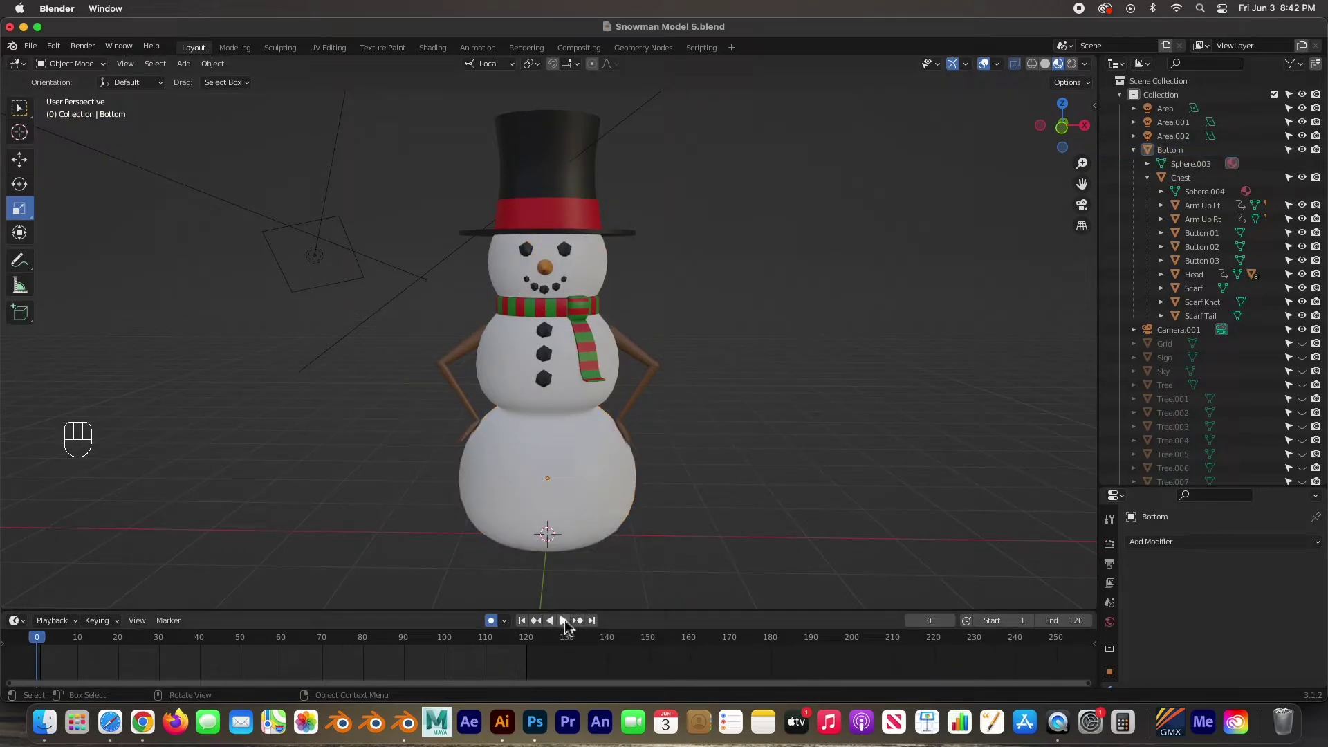
{"action": "left_click", "coordinate": [564, 622]}
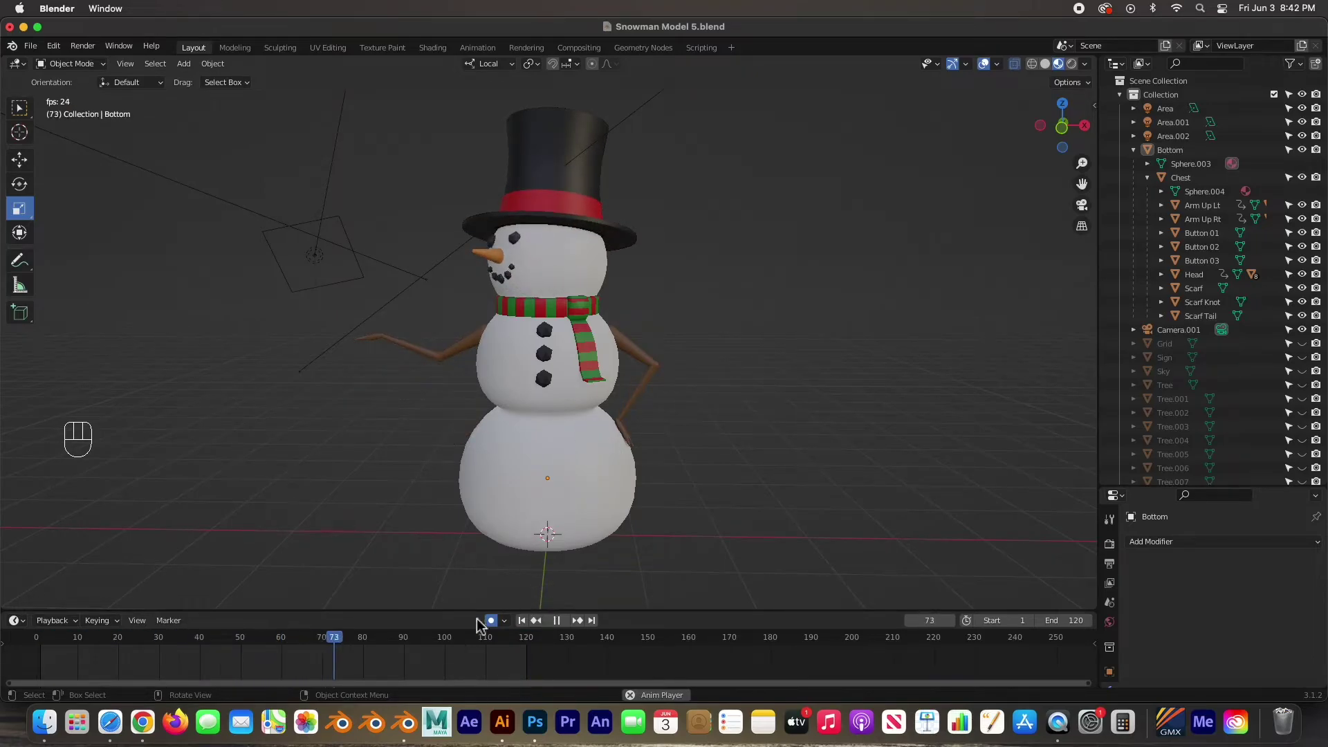
Step: Stop playback at frame 112, clear the selection and return to frame 0
{"action": "key", "text": "space"}
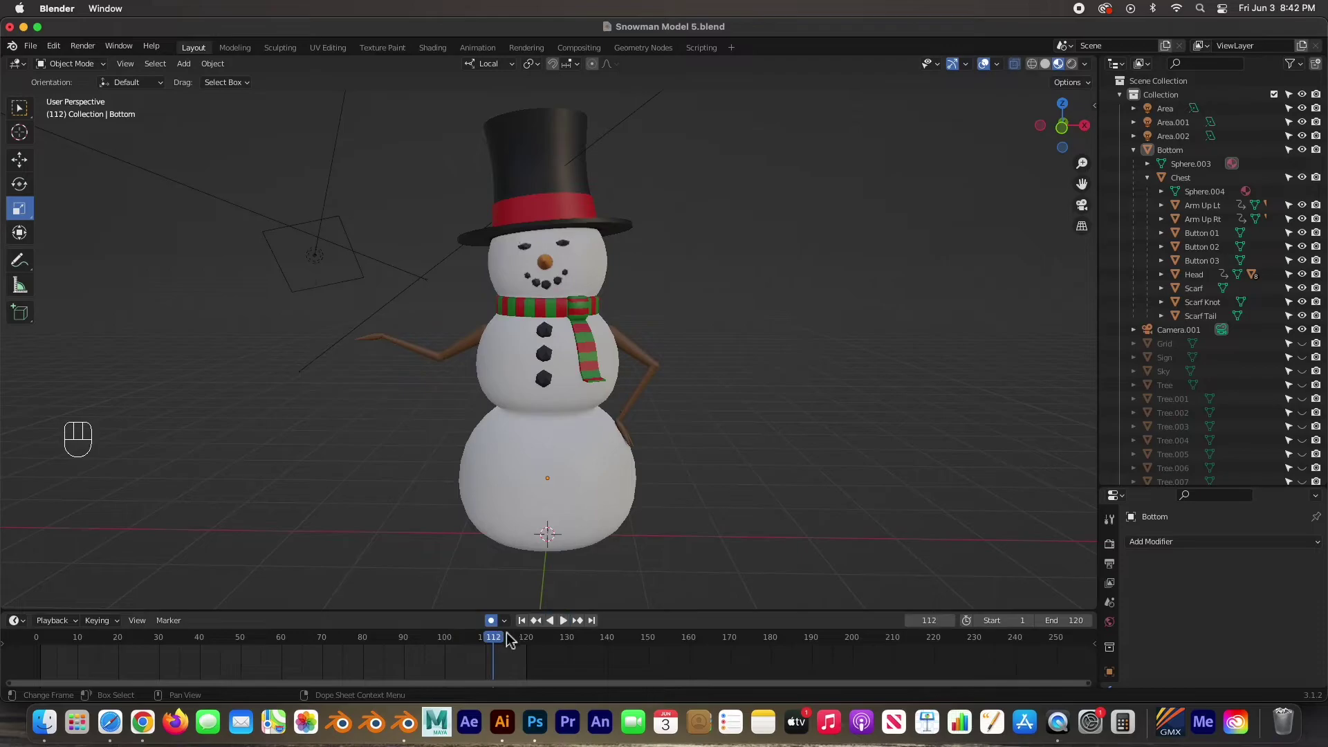
{"action": "key", "text": "space"}
{"action": "left_click_drag", "start_coordinate": [453, 650], "coordinate": [193, 653]}
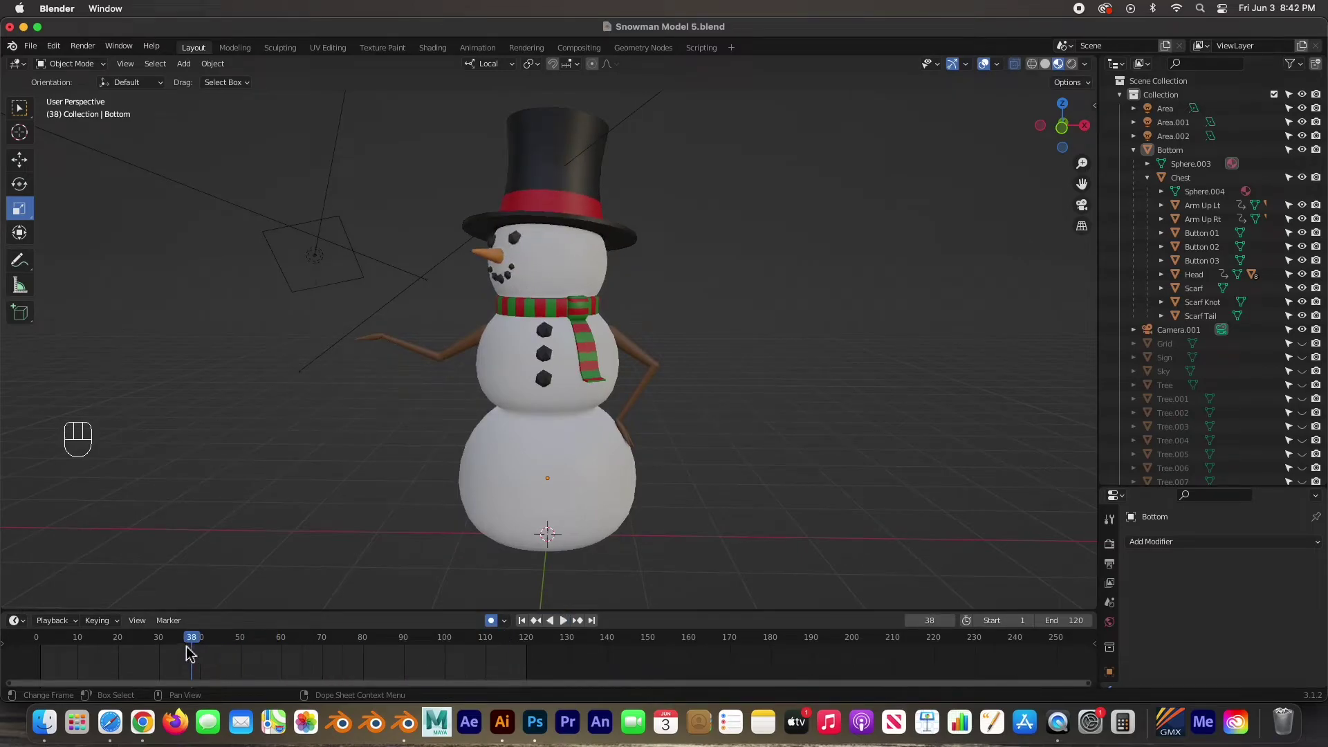
{"action": "left_click", "coordinate": [657, 363]}
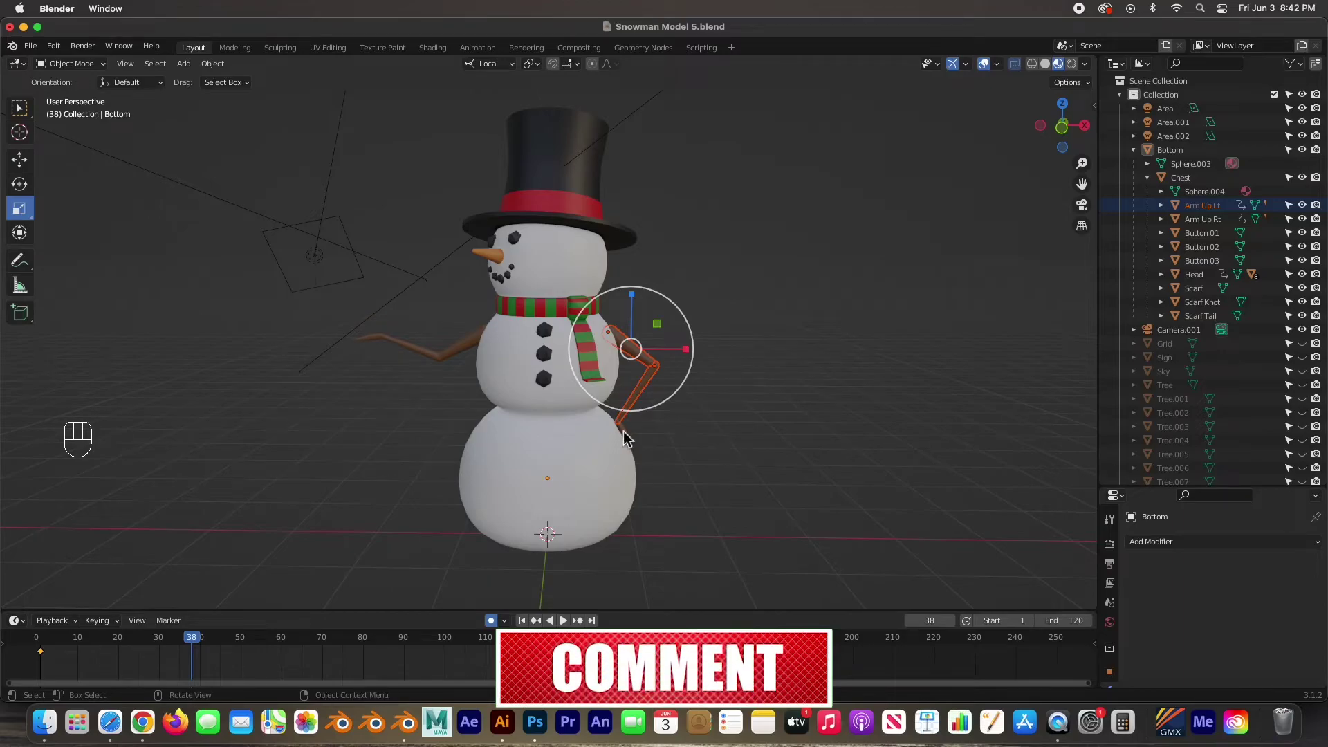
{"action": "left_click", "coordinate": [626, 436], "text": "shift"}
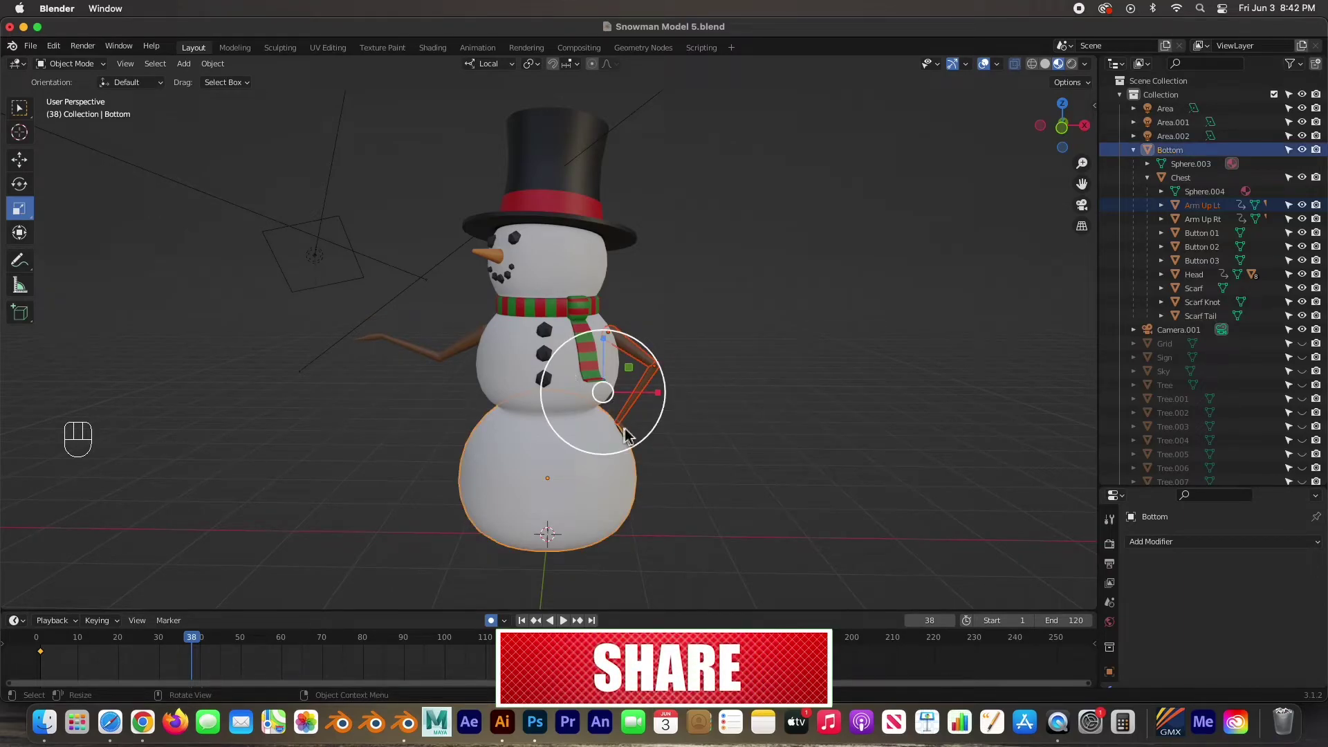
{"action": "left_click", "coordinate": [743, 371]}
{"action": "left_click_drag", "start_coordinate": [109, 646], "coordinate": [37, 646]}
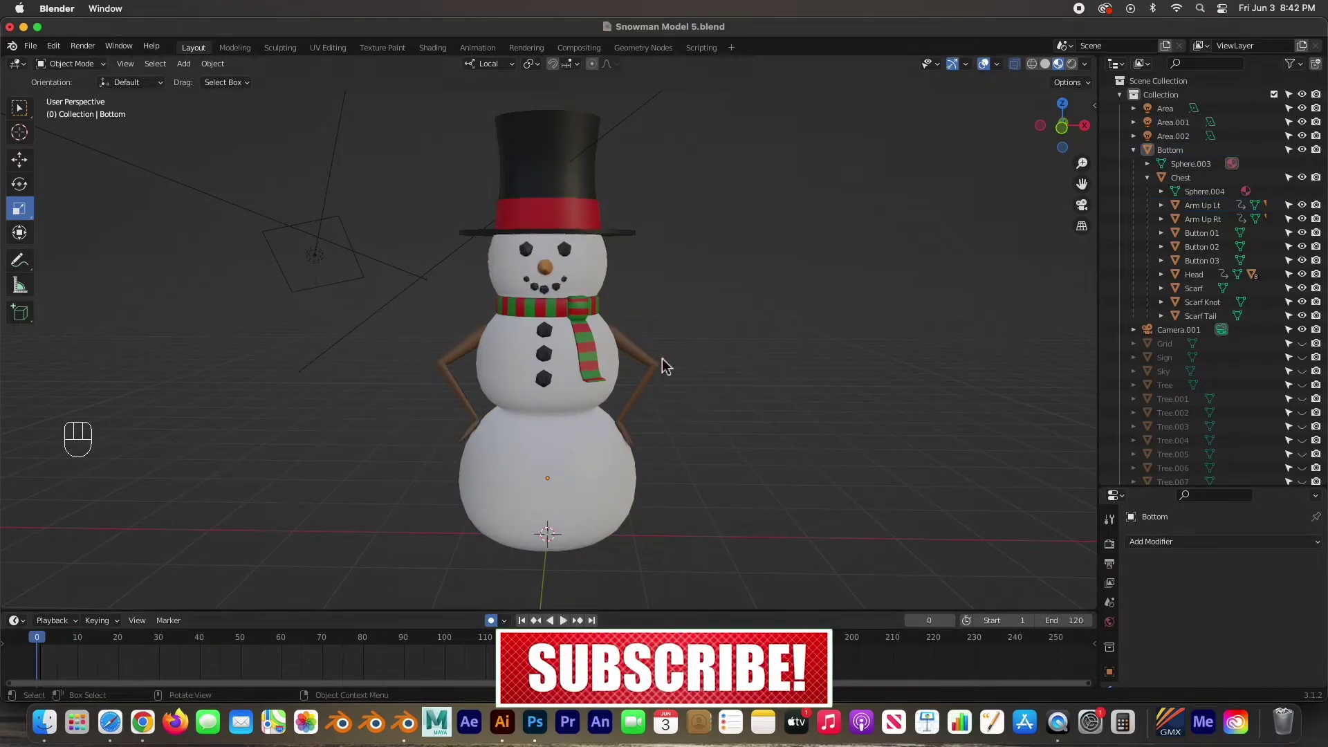
Step: Select Hand Lt and shift its keyframe from frame 0 to about frame 25
{"action": "left_click", "coordinate": [661, 363]}
{"action": "left_click", "coordinate": [628, 435], "text": "shift"}
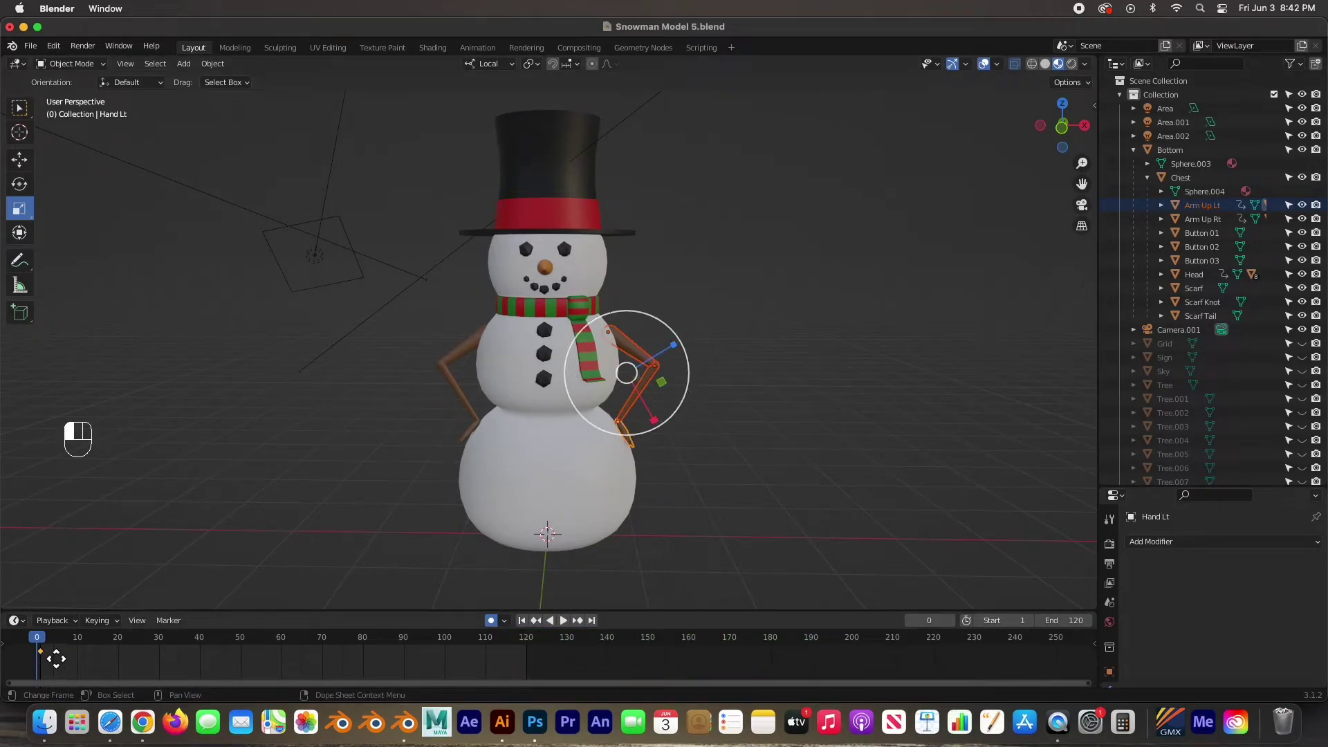
{"action": "key", "text": "g"}
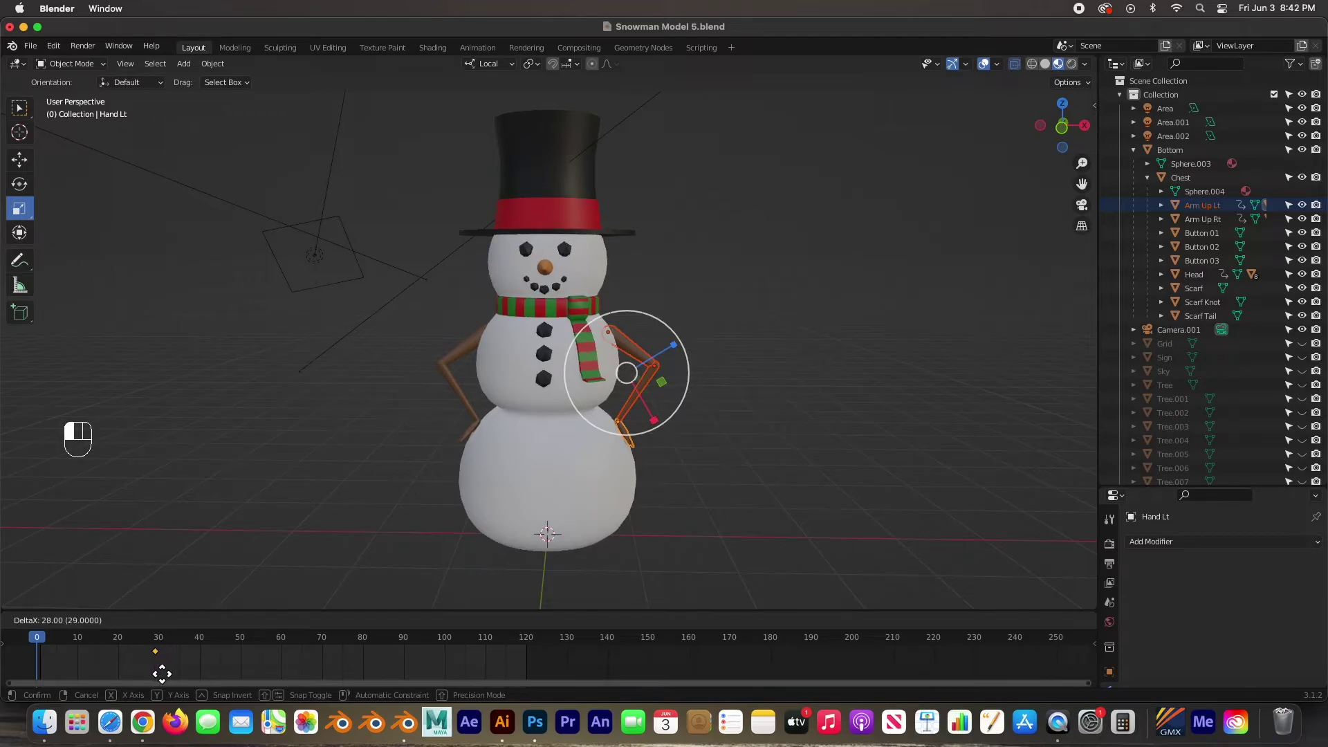
{"action": "left_click", "coordinate": [145, 674]}
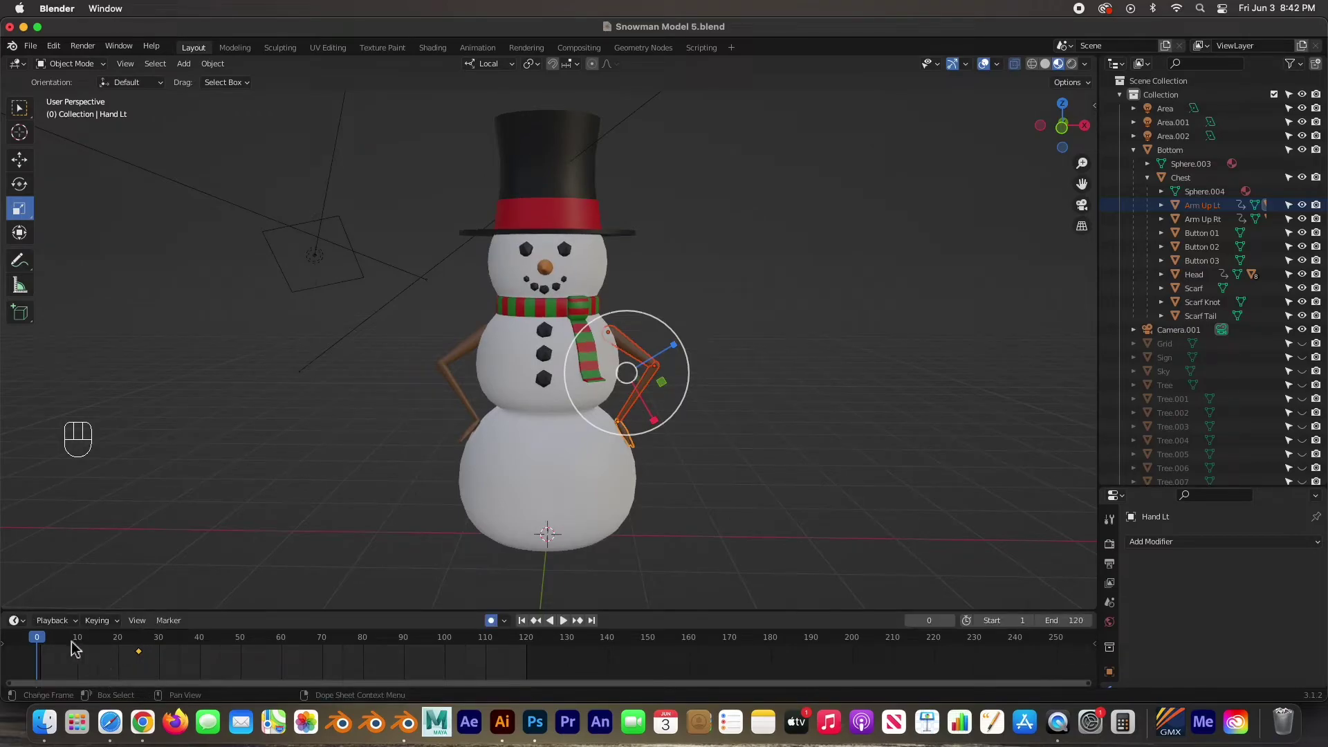
{"action": "left_click_drag", "start_coordinate": [38, 647], "coordinate": [82, 646]}
Step: Rotate the left upper arm Arm Up Lt to about 27.3° at frame 11
{"action": "left_click", "coordinate": [714, 392]}
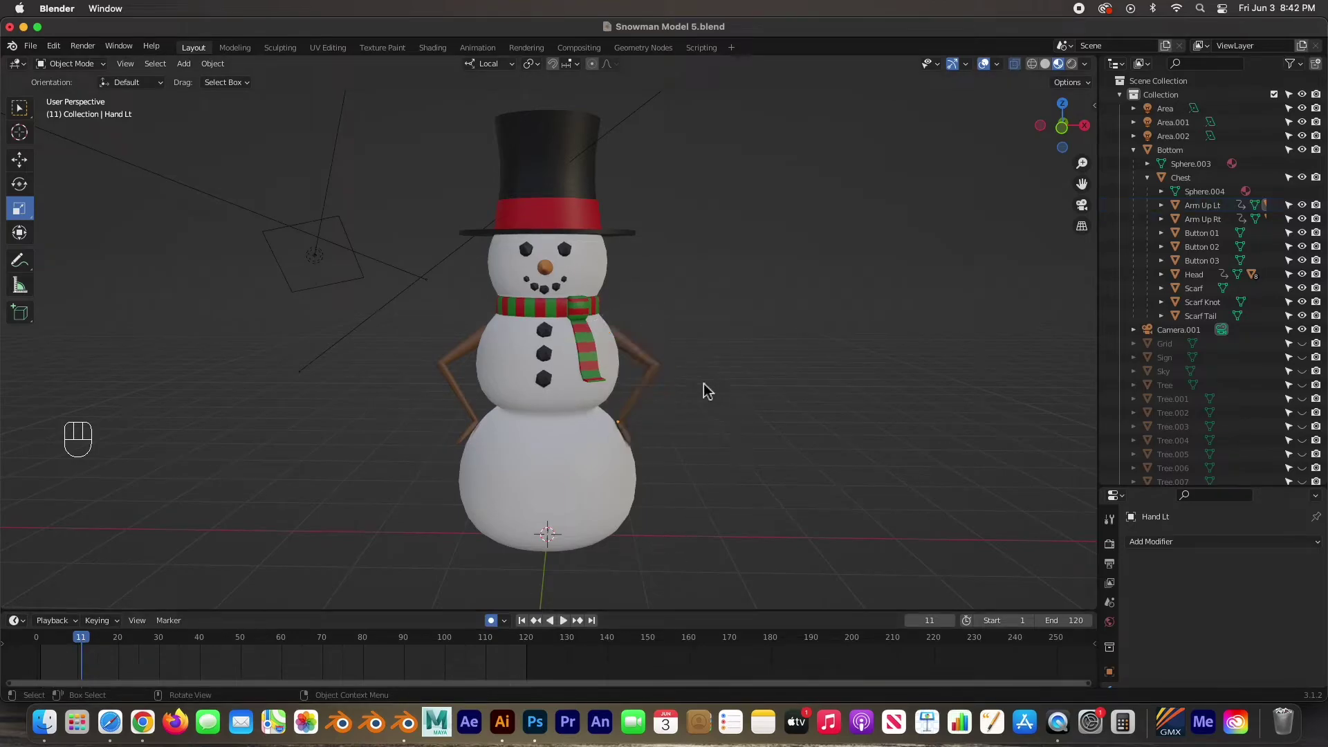
{"action": "left_click", "coordinate": [638, 360]}
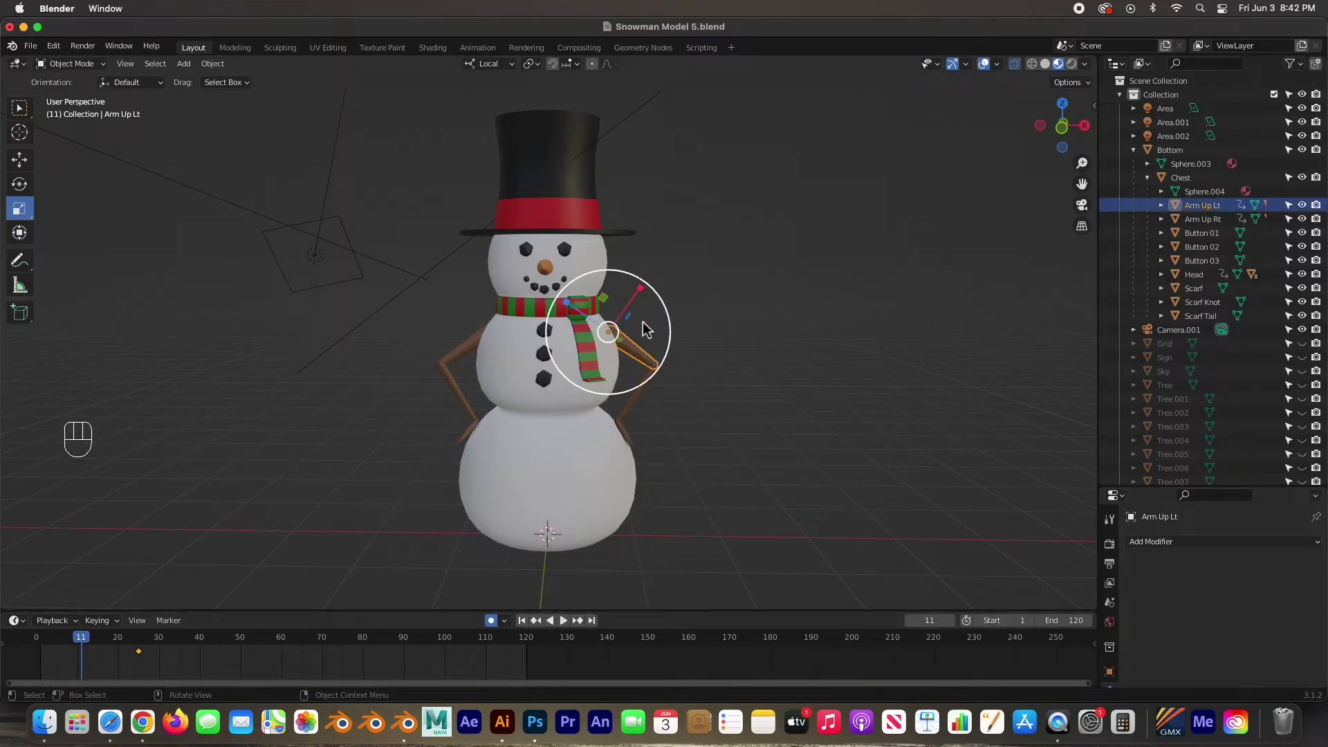
{"action": "left_click", "coordinate": [20, 184]}
{"action": "left_click_drag", "start_coordinate": [664, 338], "coordinate": [632, 395]}
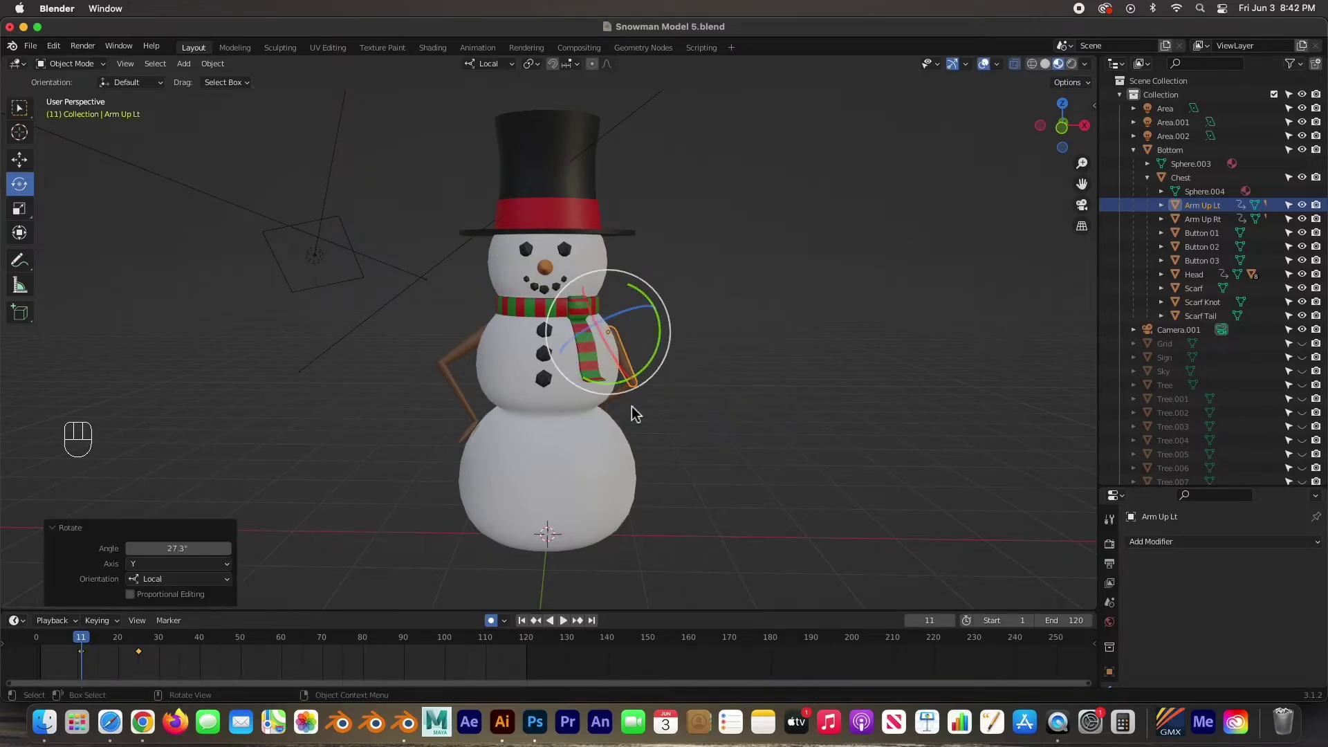
Step: Bend Arm Low Lt -64° on local Y, rotate Hand Lt into position, then deselect
{"action": "left_click", "coordinate": [624, 400]}
{"action": "left_click_drag", "start_coordinate": [677, 430], "coordinate": [704, 343]}
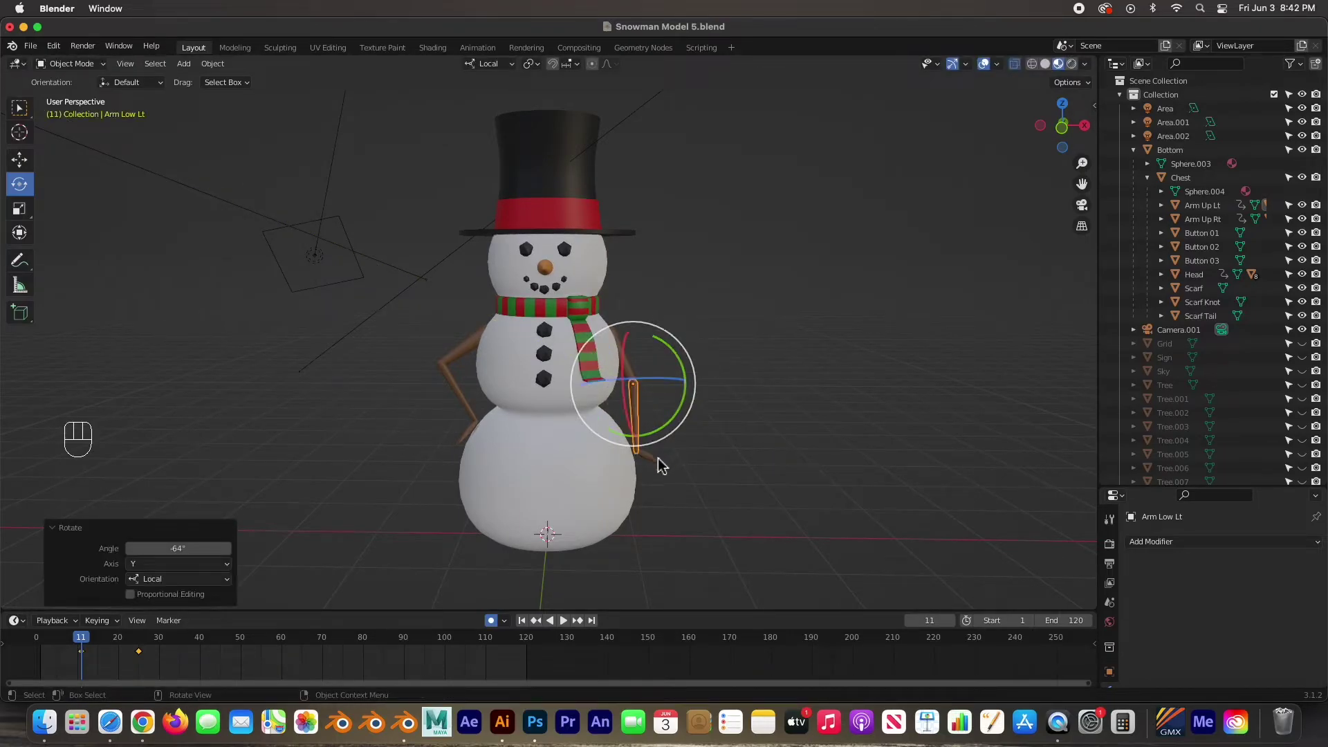
{"action": "left_click", "coordinate": [656, 462]}
{"action": "left_click_drag", "start_coordinate": [685, 432], "coordinate": [675, 461]}
{"action": "left_click", "coordinate": [841, 430]}
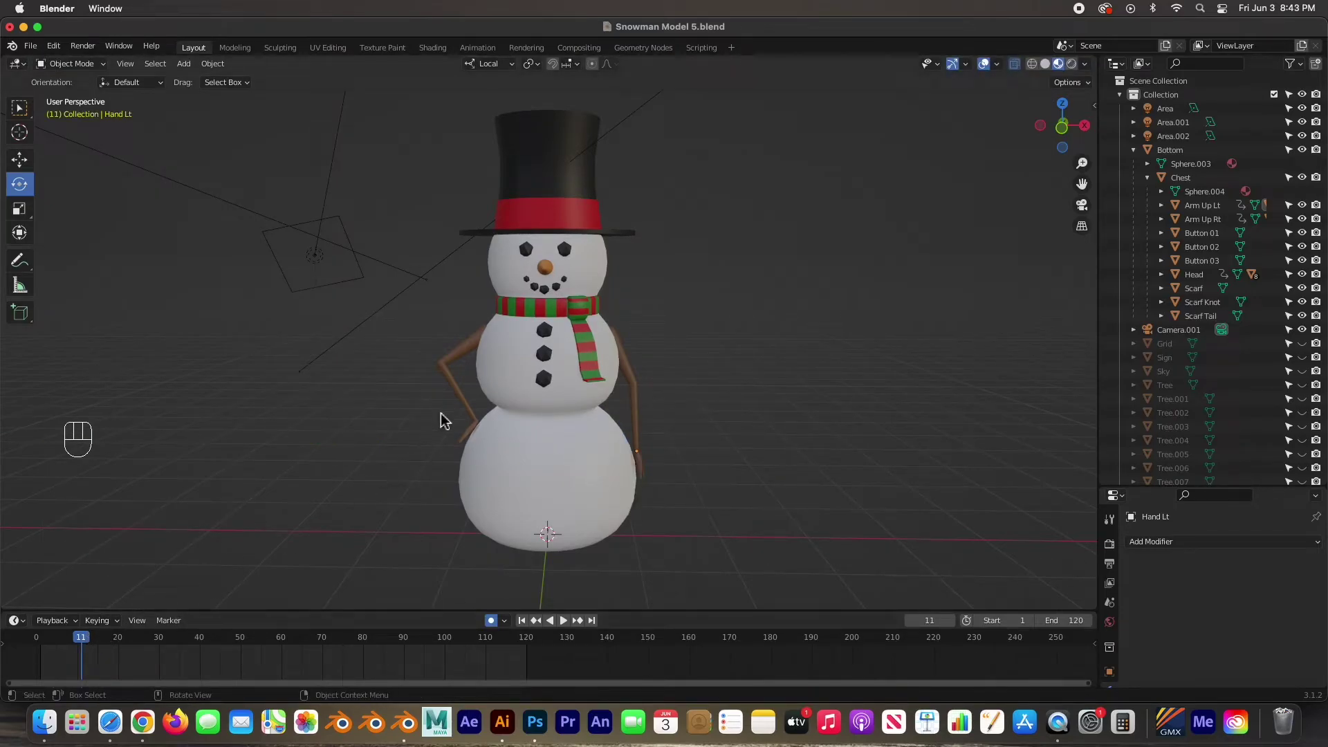
{"action": "key", "text": "space"}
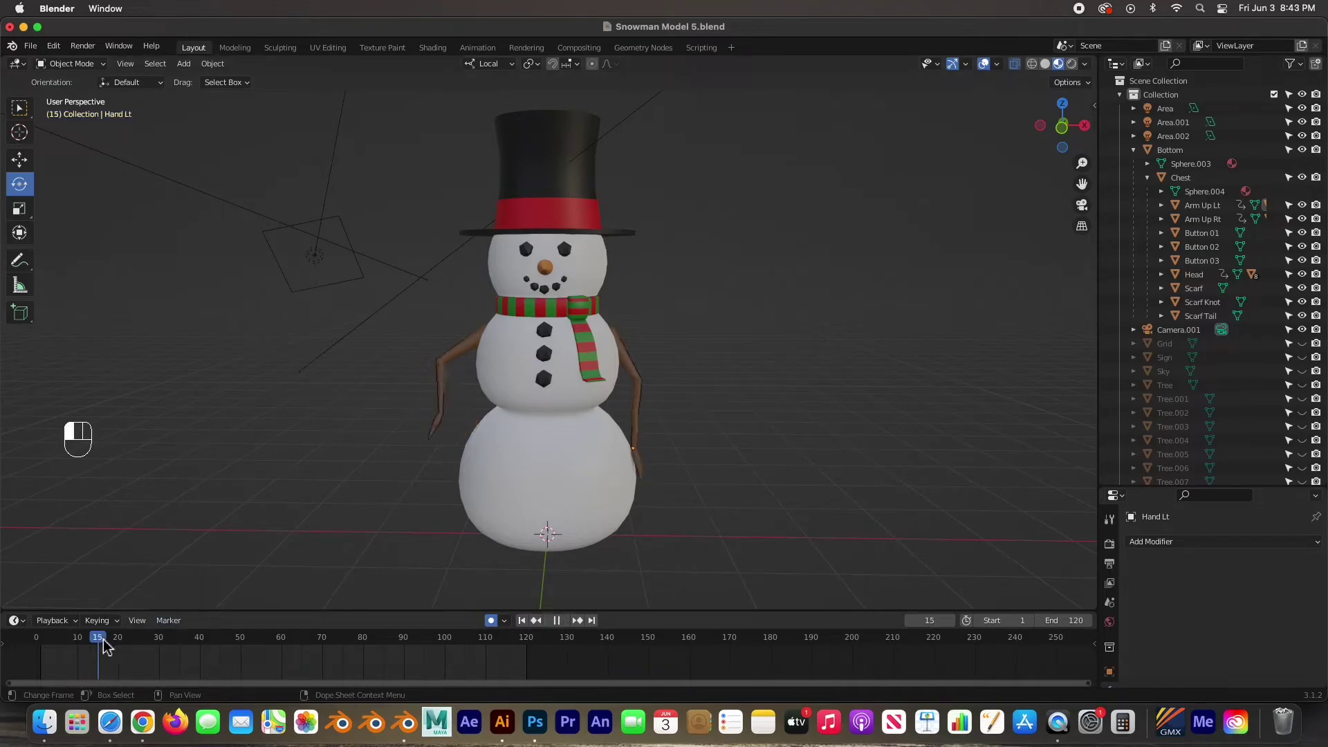
{"action": "left_click_drag", "start_coordinate": [159, 650], "coordinate": [34, 667]}
{"action": "key", "text": "space"}
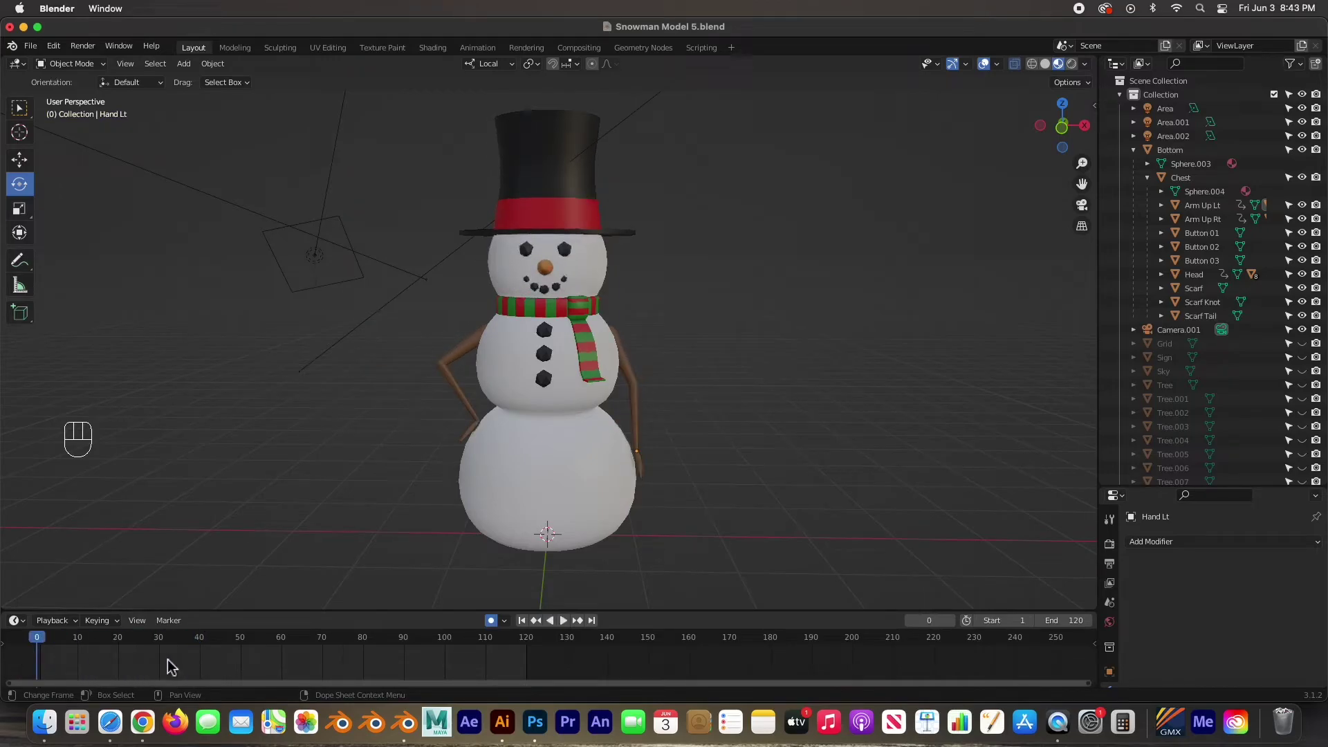
{"action": "left_click", "coordinate": [563, 621]}
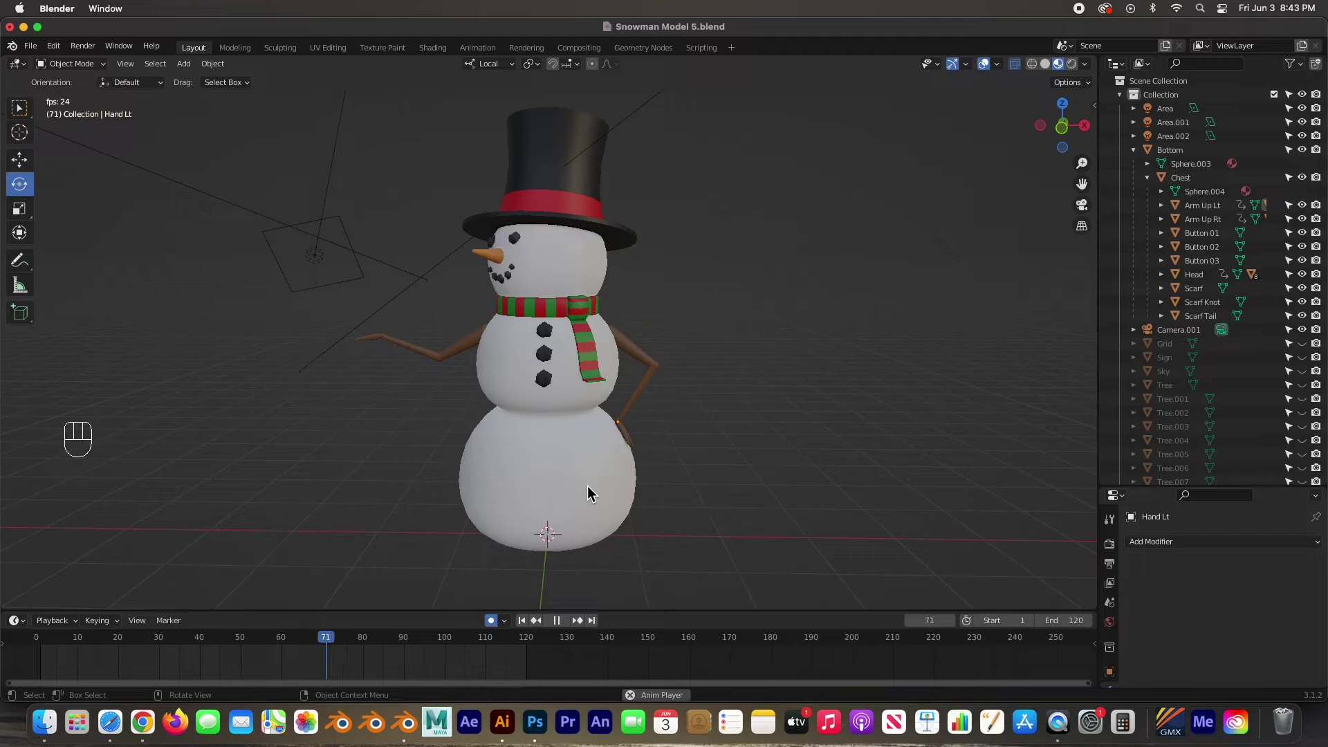
{"action": "key", "text": "space"}
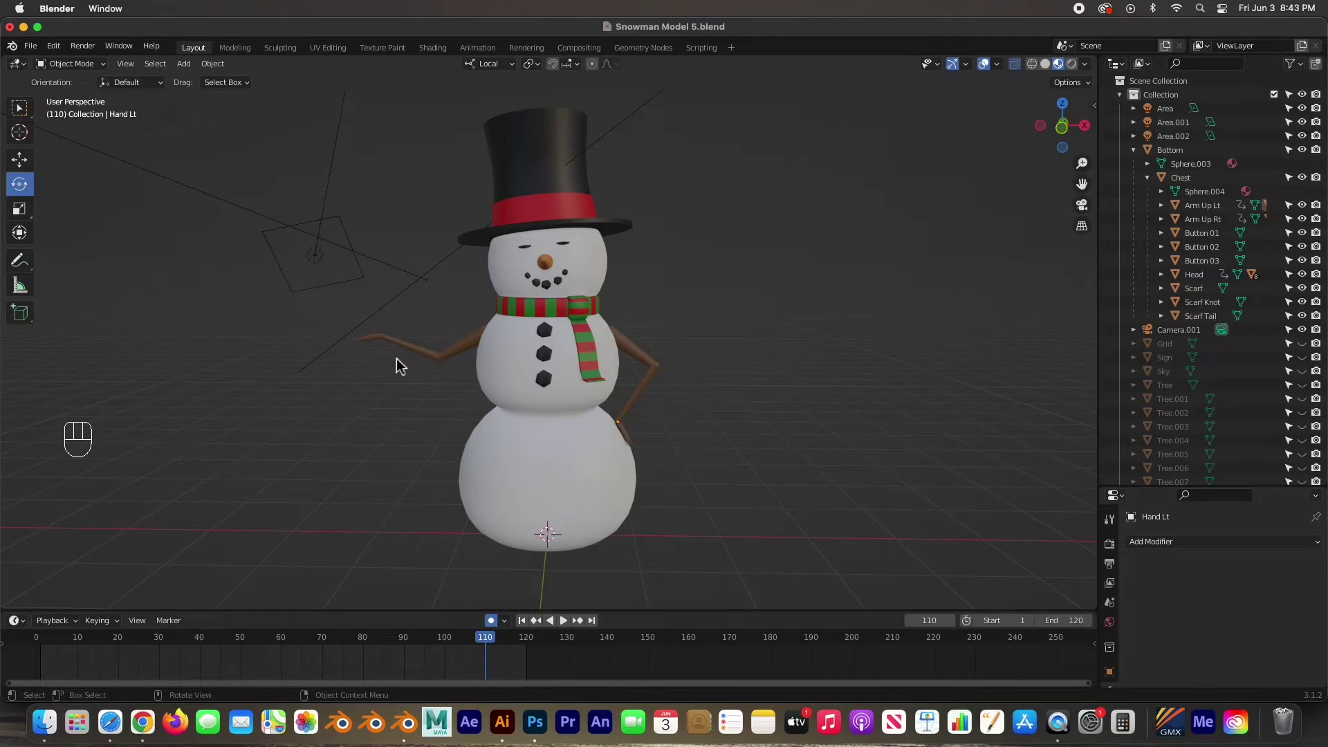
Step: Select Arm Up Rt and key small opposite Y-rotation tilts at frames 40 and 56
{"action": "left_click_drag", "start_coordinate": [486, 640], "coordinate": [228, 640]}
{"action": "left_click", "coordinate": [461, 356]}
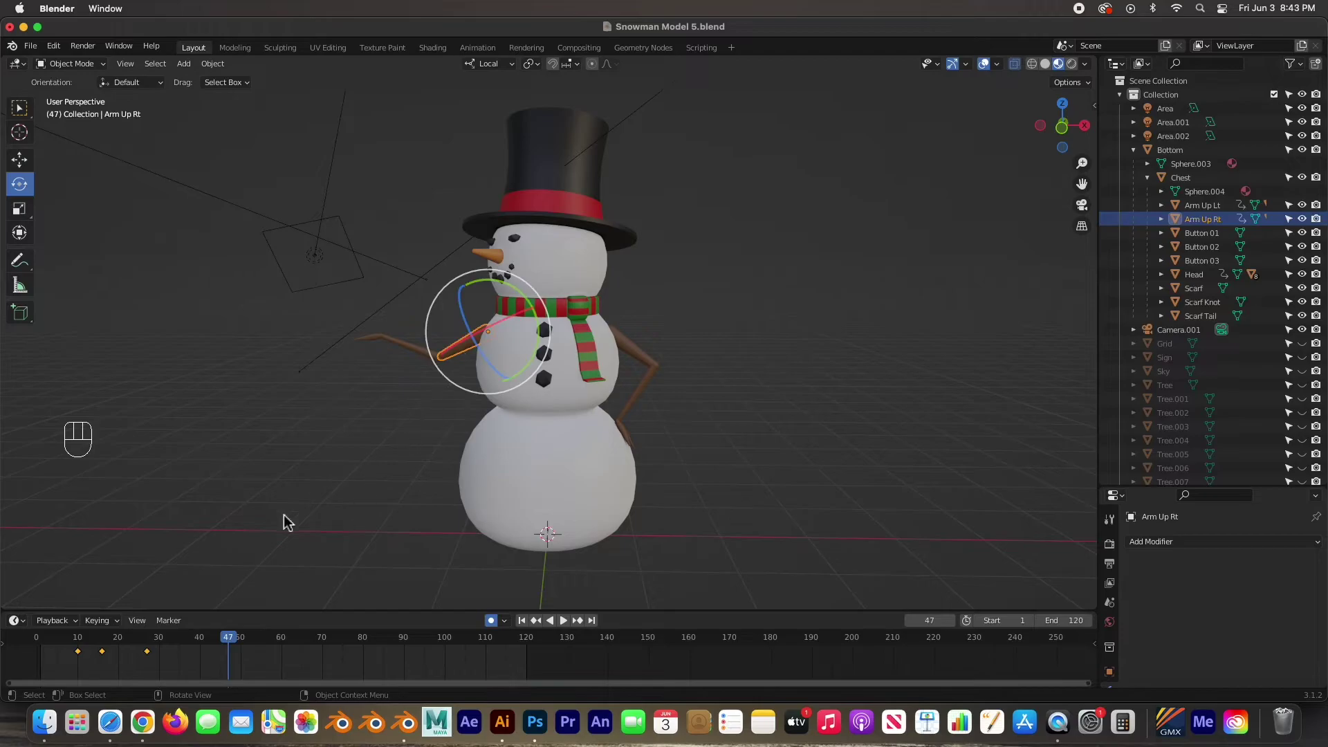
{"action": "key", "text": "Left"}
{"action": "key", "text": "Left"}
{"action": "key", "text": "Left"}
{"action": "key", "text": "Left"}
{"action": "key", "text": "Left"}
{"action": "key", "text": "Left"}
{"action": "key", "text": "Left"}
{"action": "key", "text": "Left"}
{"action": "key", "text": "Left"}
{"action": "key", "text": "Left"}
{"action": "key", "text": "Left"}
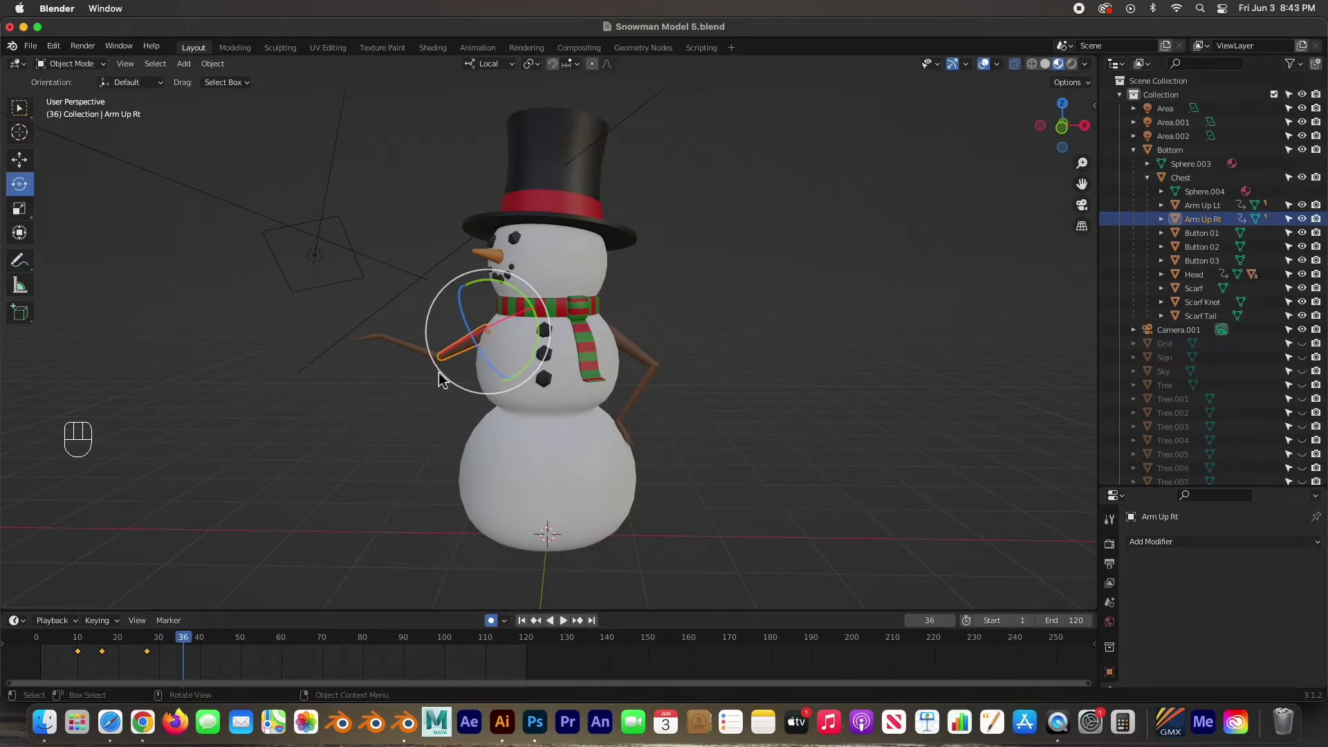
{"action": "key", "text": "space"}
{"action": "key", "text": "space"}
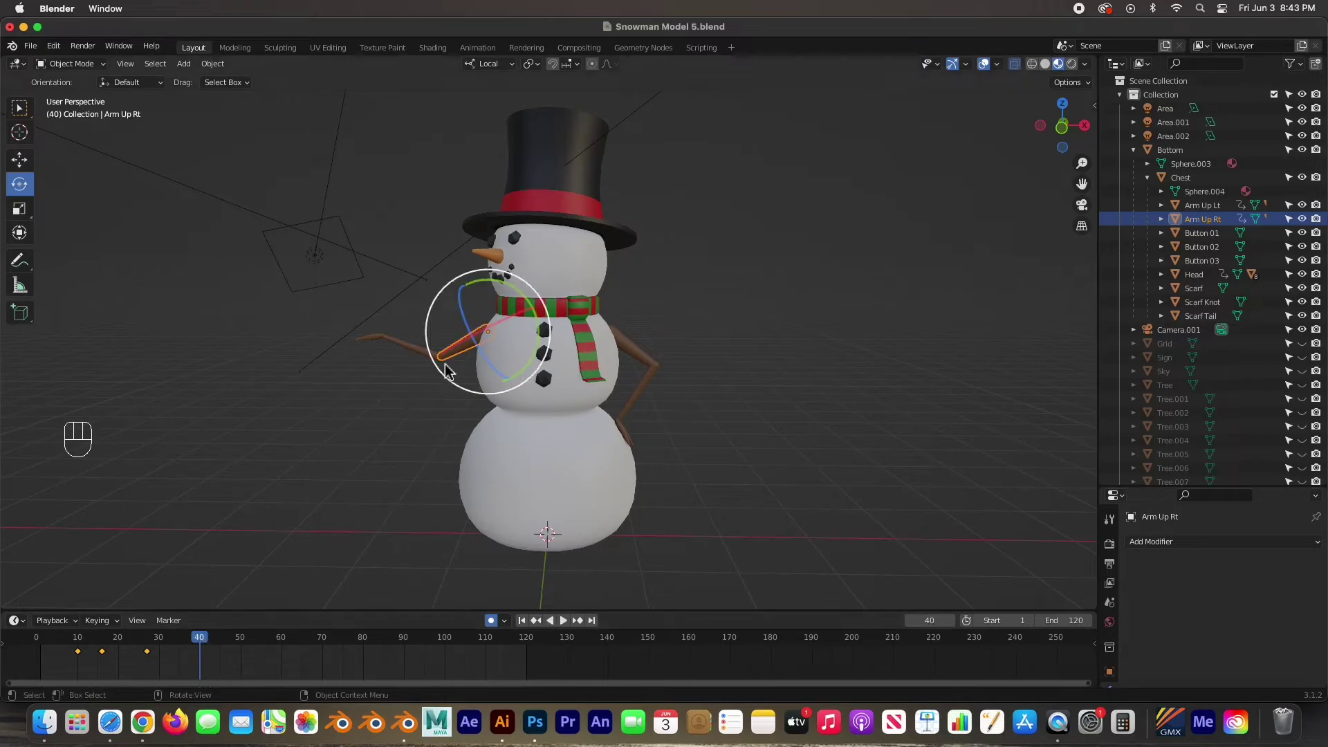
{"action": "left_click_drag", "start_coordinate": [529, 301], "coordinate": [519, 291]}
{"action": "left_click_drag", "start_coordinate": [222, 646], "coordinate": [265, 641]}
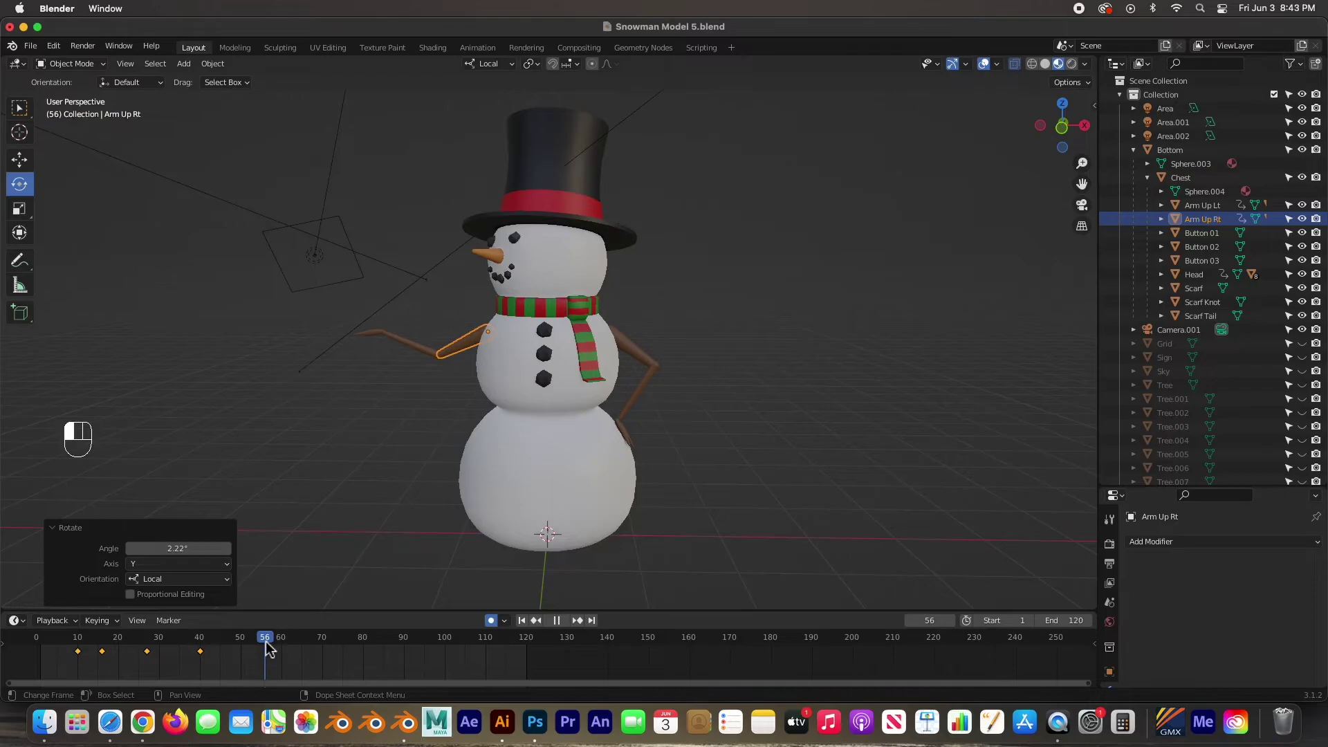
{"action": "left_click_drag", "start_coordinate": [517, 302], "coordinate": [512, 286]}
Step: Key further wave rotations of Arm Up Rt at frames 73, 84 and 99, then return to frame 0
{"action": "left_click_drag", "start_coordinate": [274, 646], "coordinate": [334, 641]}
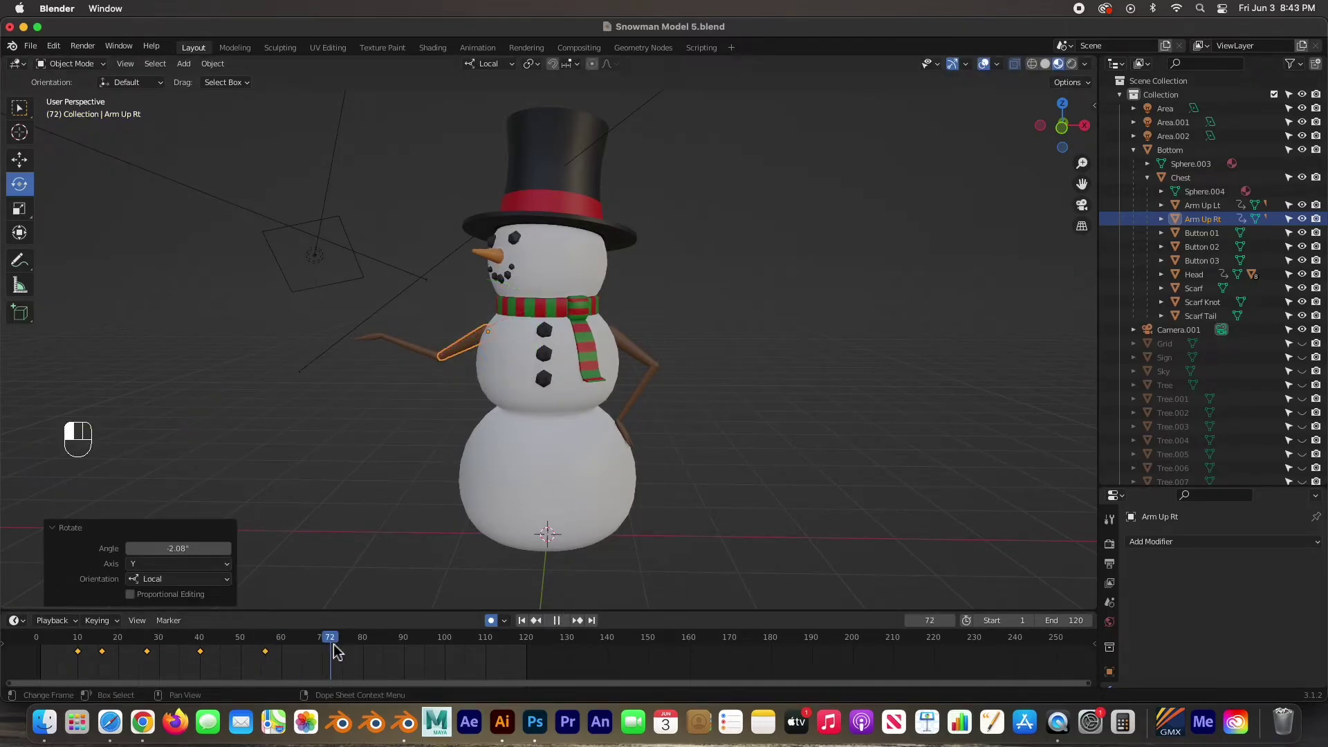
{"action": "left_click_drag", "start_coordinate": [508, 292], "coordinate": [511, 286]}
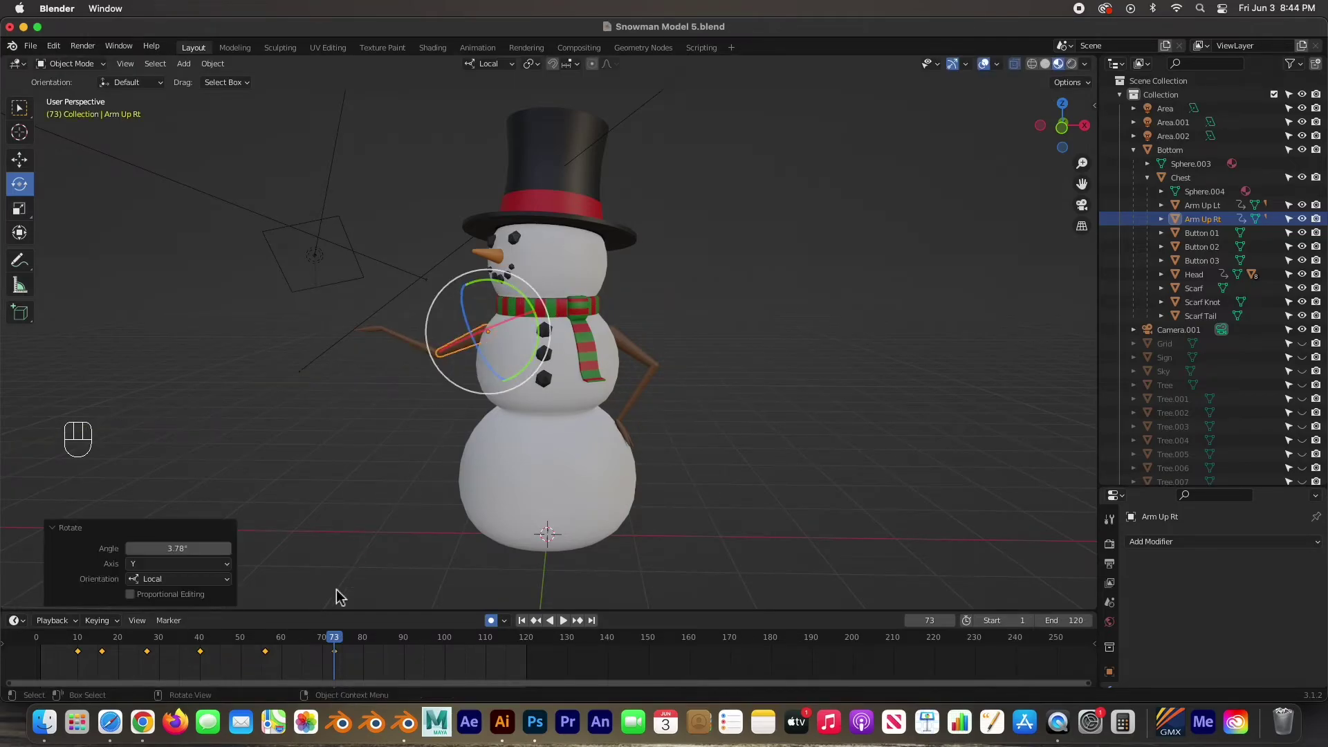
{"action": "left_click_drag", "start_coordinate": [334, 641], "coordinate": [379, 637]}
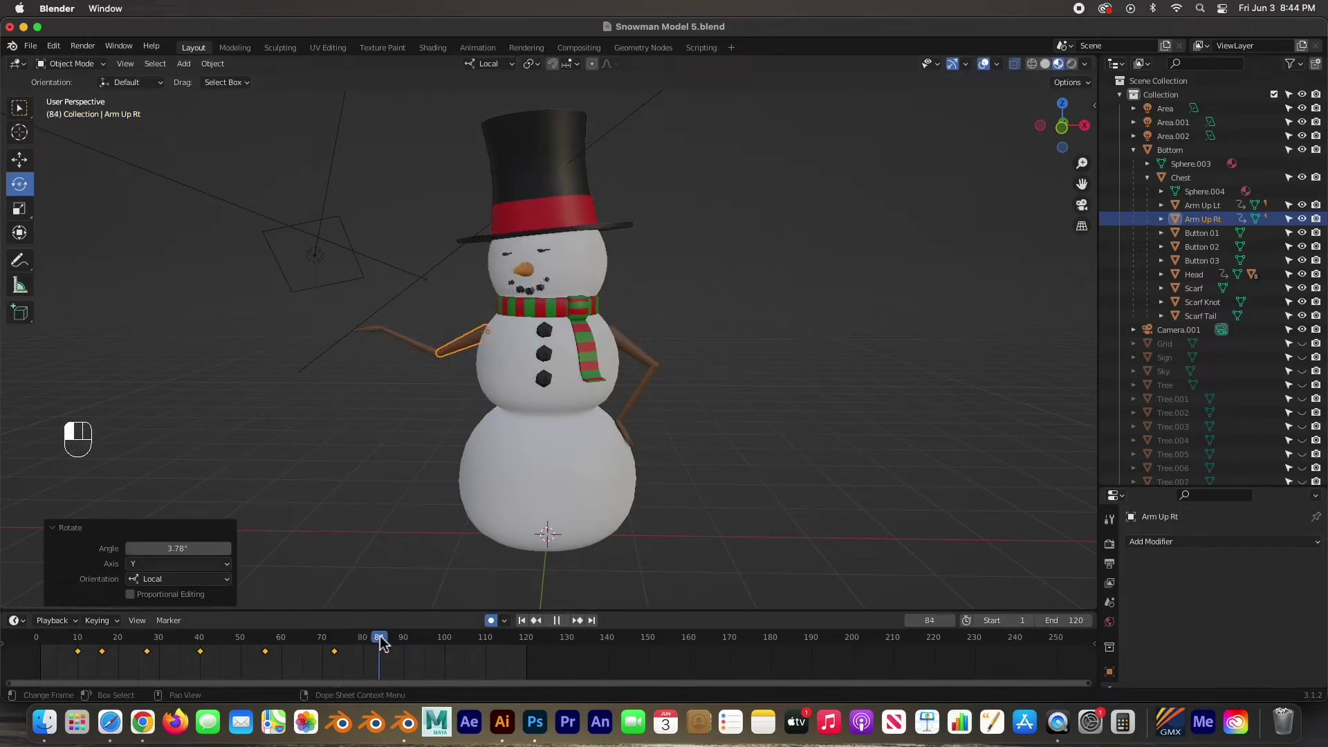
{"action": "left_click_drag", "start_coordinate": [505, 291], "coordinate": [494, 280]}
{"action": "left_click_drag", "start_coordinate": [379, 637], "coordinate": [439, 637]}
{"action": "left_click_drag", "start_coordinate": [505, 297], "coordinate": [501, 293]}
{"action": "left_click_drag", "start_coordinate": [434, 646], "coordinate": [36, 646]}
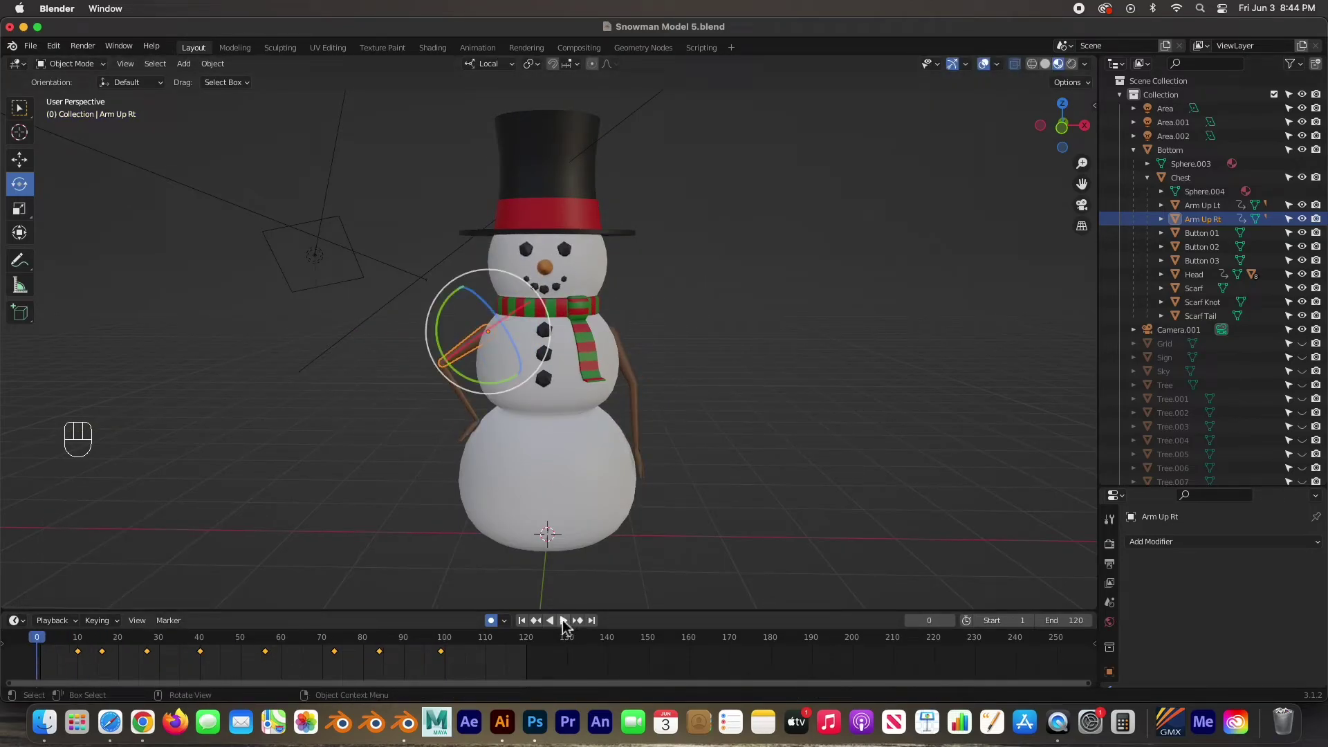
{"action": "left_click", "coordinate": [564, 622]}
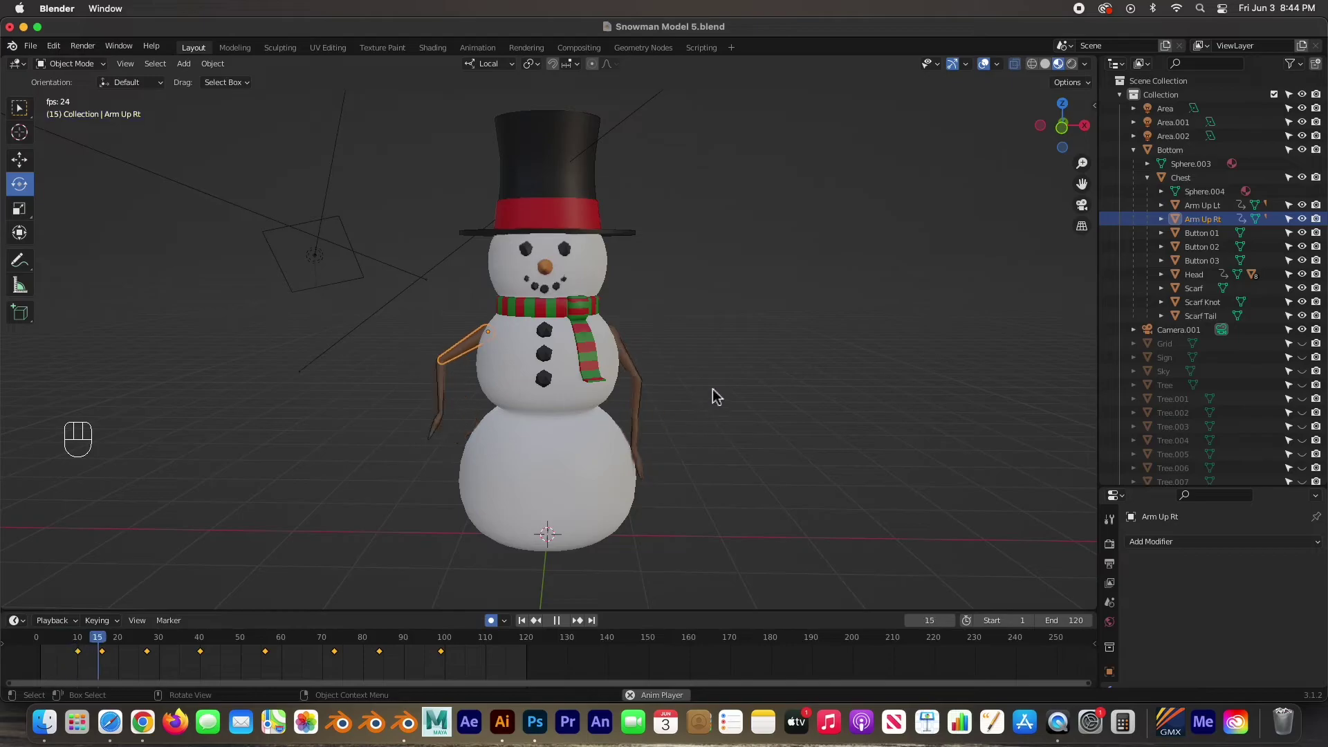
{"action": "left_click", "coordinate": [557, 621]}
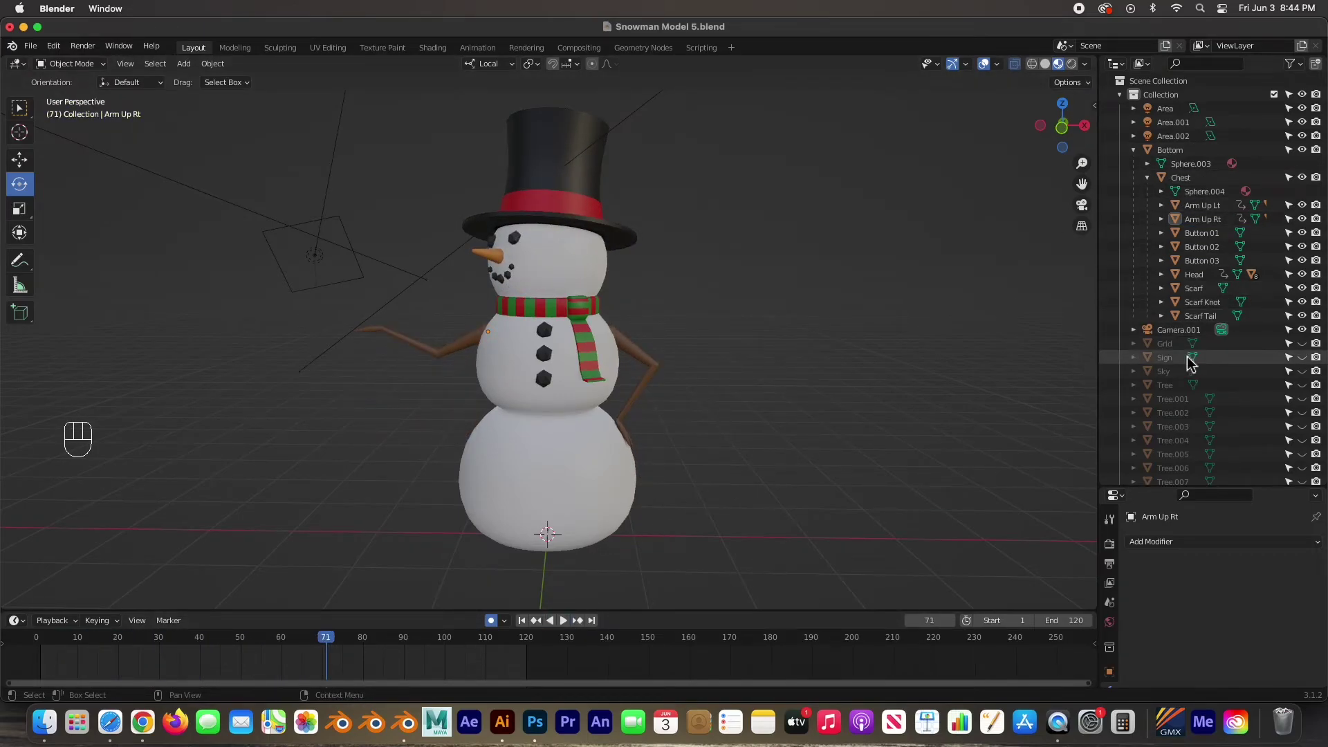
Step: Unhide Grid, Sign, Sky and the Tree objects in the Outliner, then select Camera.001
{"action": "scroll", "coordinate": [1190, 353], "scroll_direction": "down", "scroll_amount": 3}
{"action": "left_click_drag", "start_coordinate": [1302, 250], "coordinate": [1307, 484]}
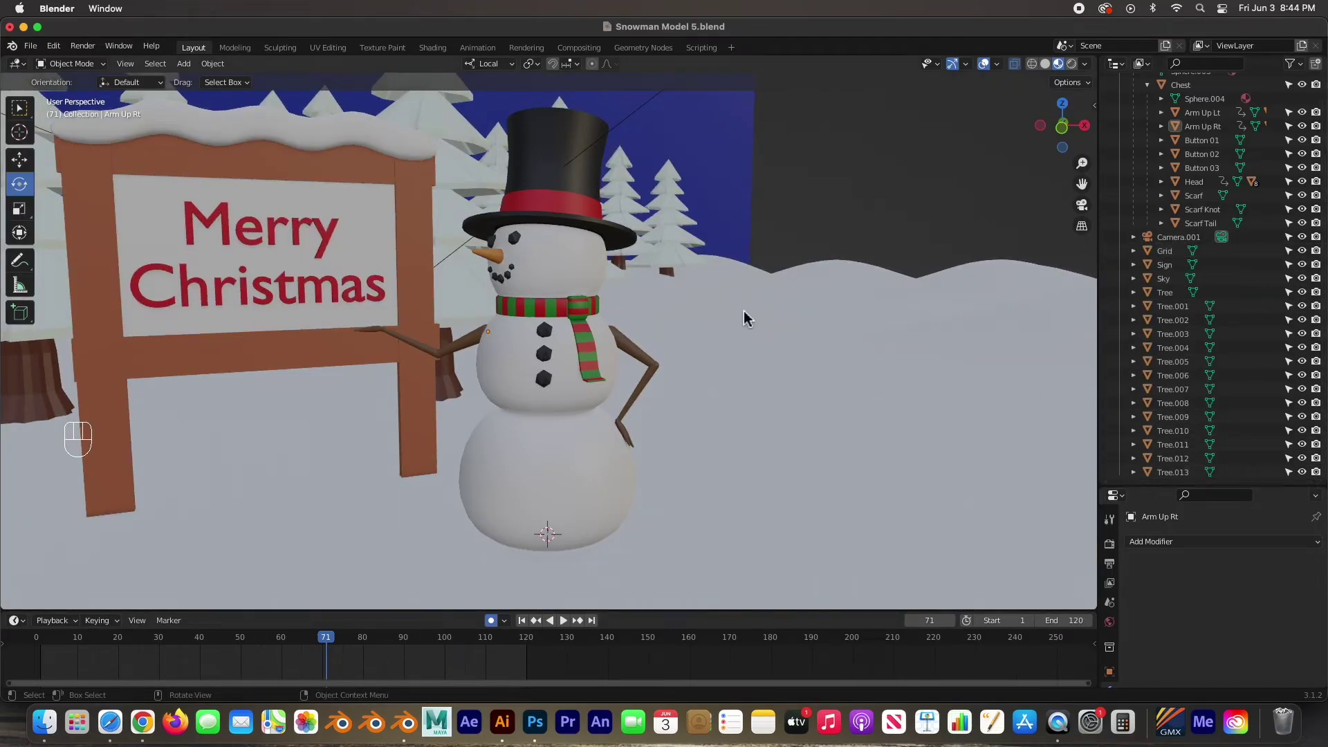
{"action": "left_click", "coordinate": [1184, 237]}
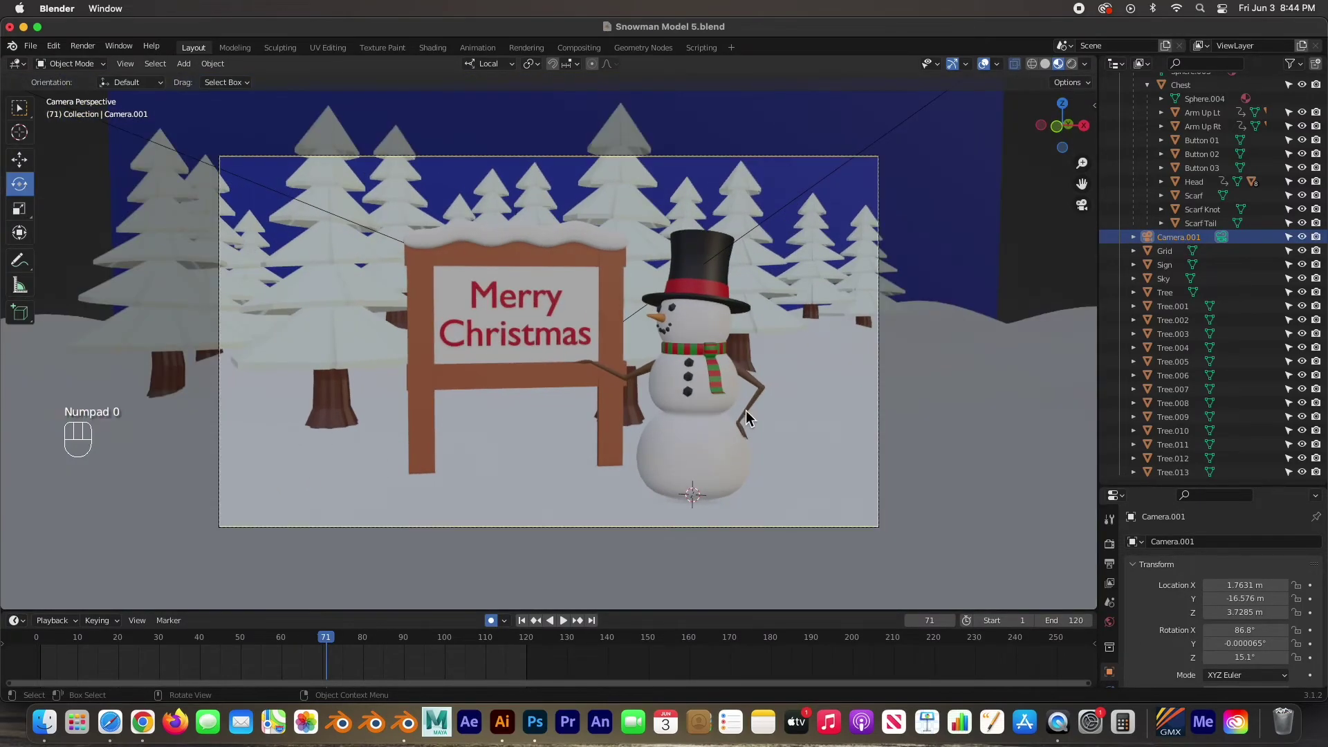
Step: Look through the camera and play the animation from the start, stopping at frame 92
{"action": "key", "text": "Home"}
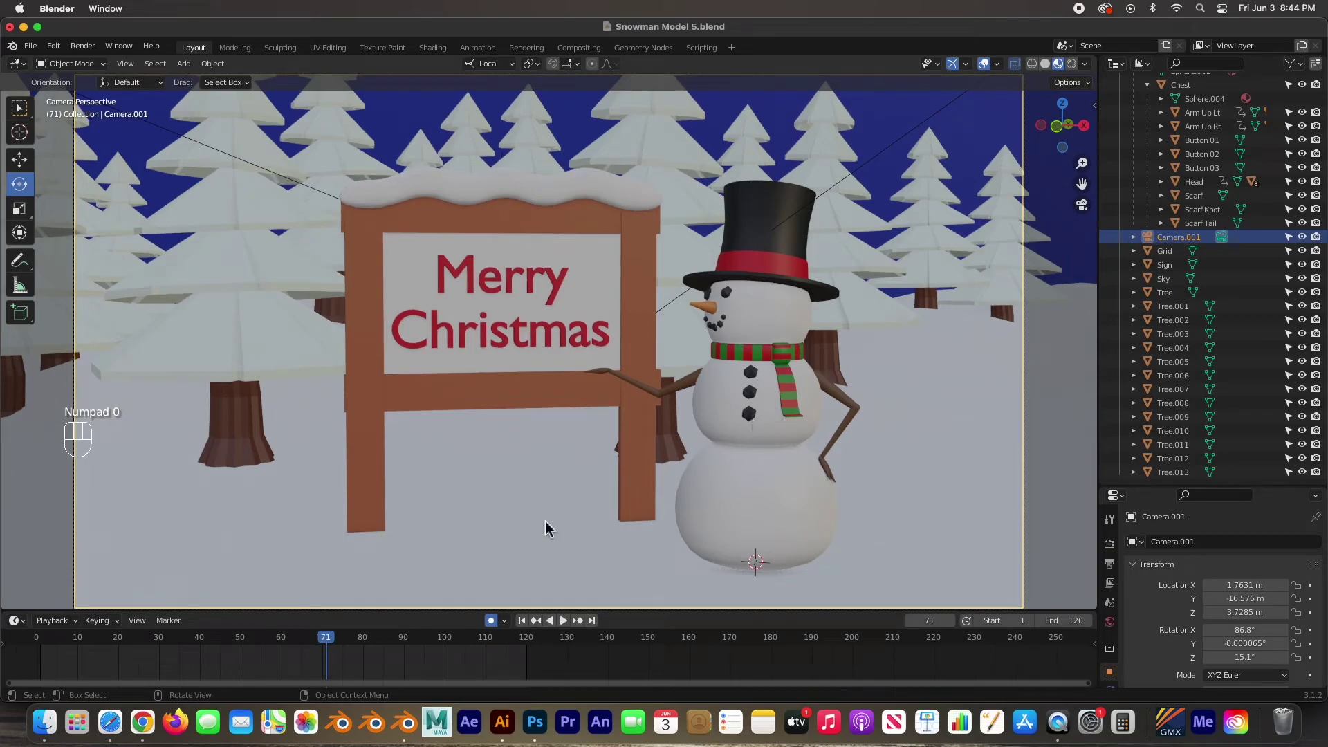
{"action": "left_click", "coordinate": [522, 620]}
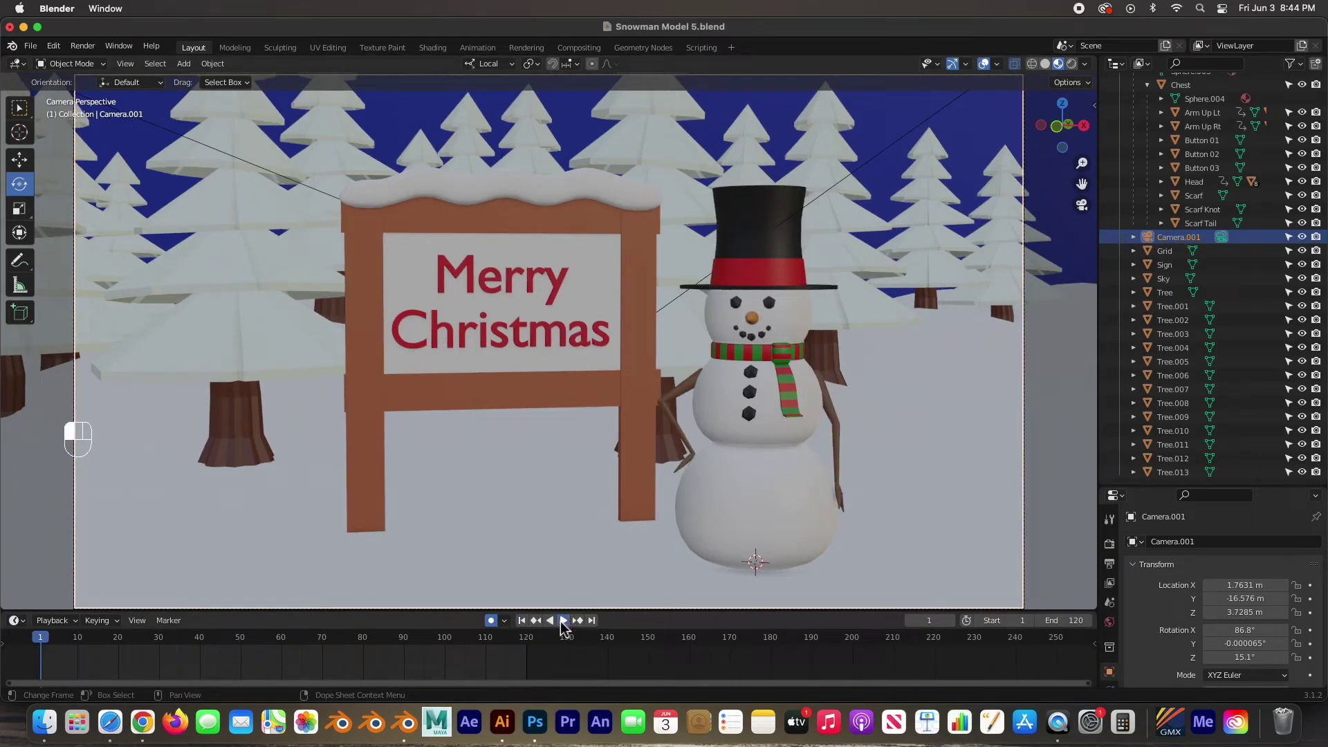
{"action": "left_click", "coordinate": [563, 621]}
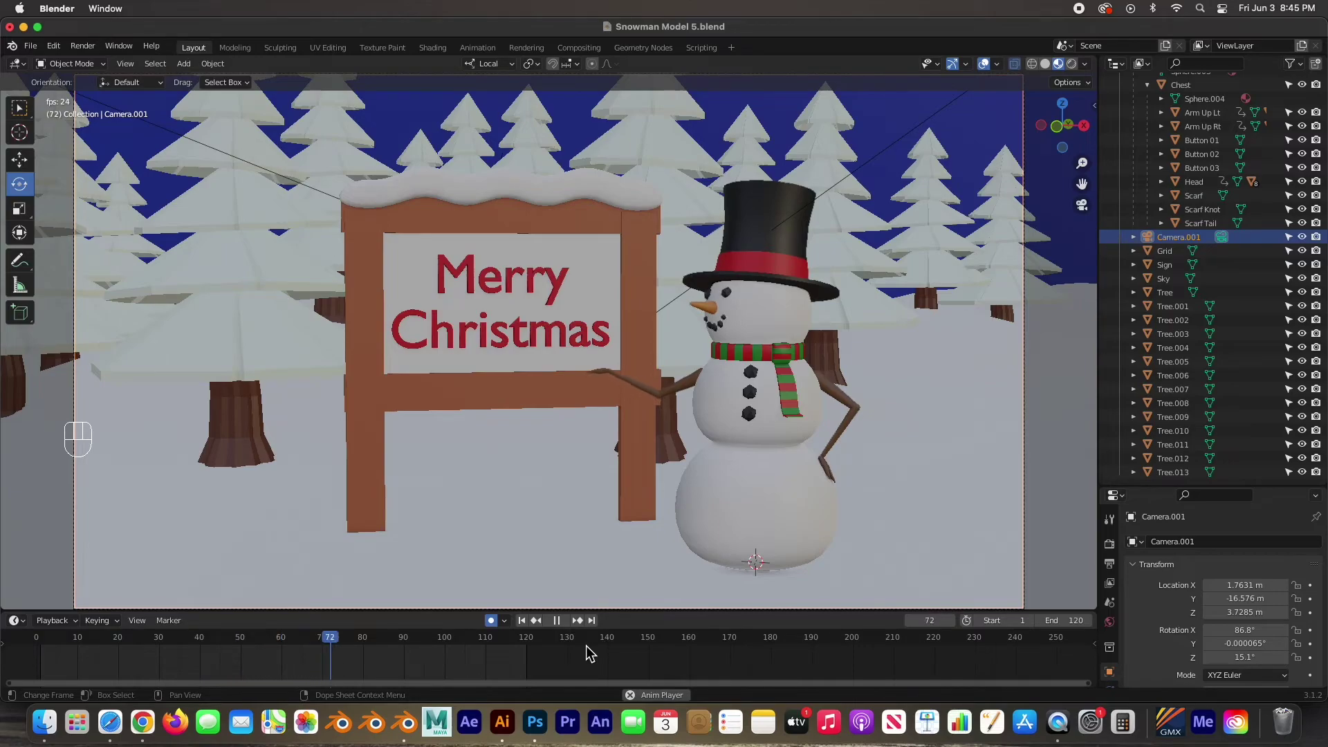
{"action": "key", "text": "space"}
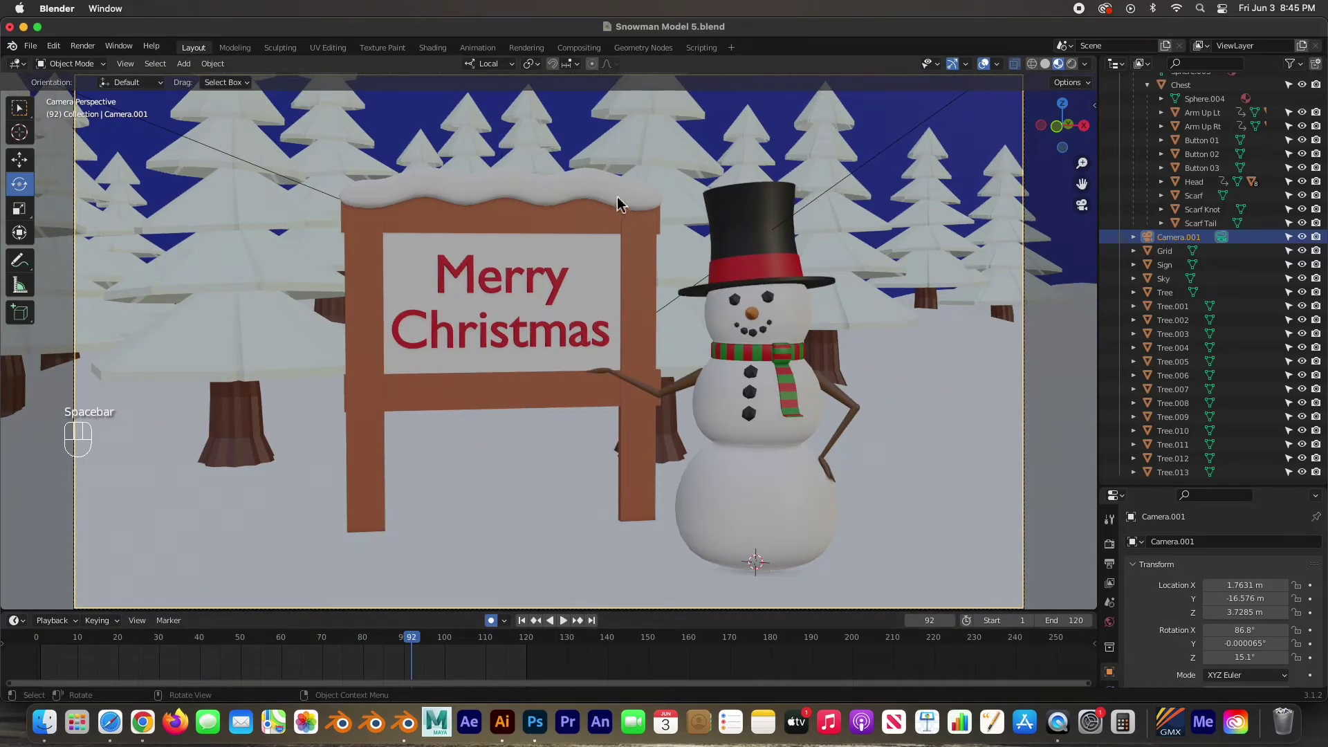
{"action": "left_click", "coordinate": [631, 142]}
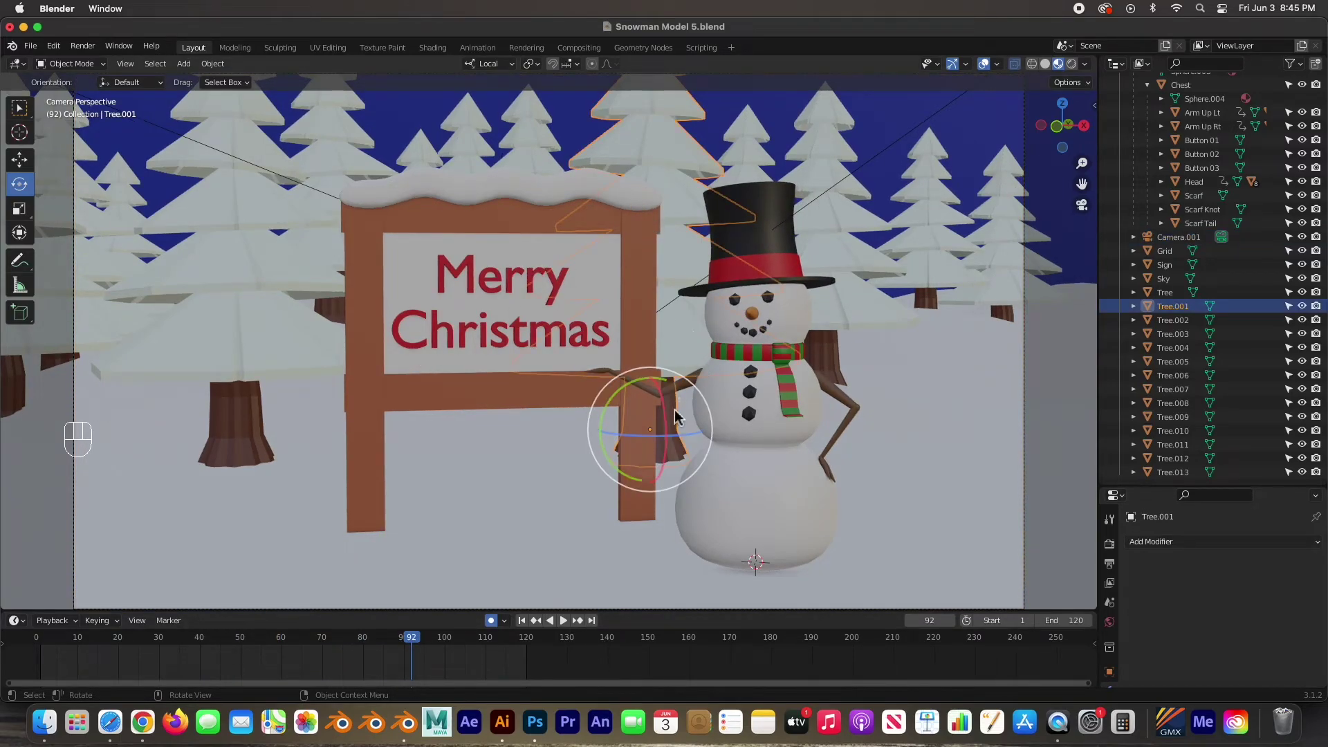
Step: Slide Tree.001 and Tree.008 left along X (Tree.008 by -1.571 m) to clear the snowman
{"action": "left_click", "coordinate": [23, 163]}
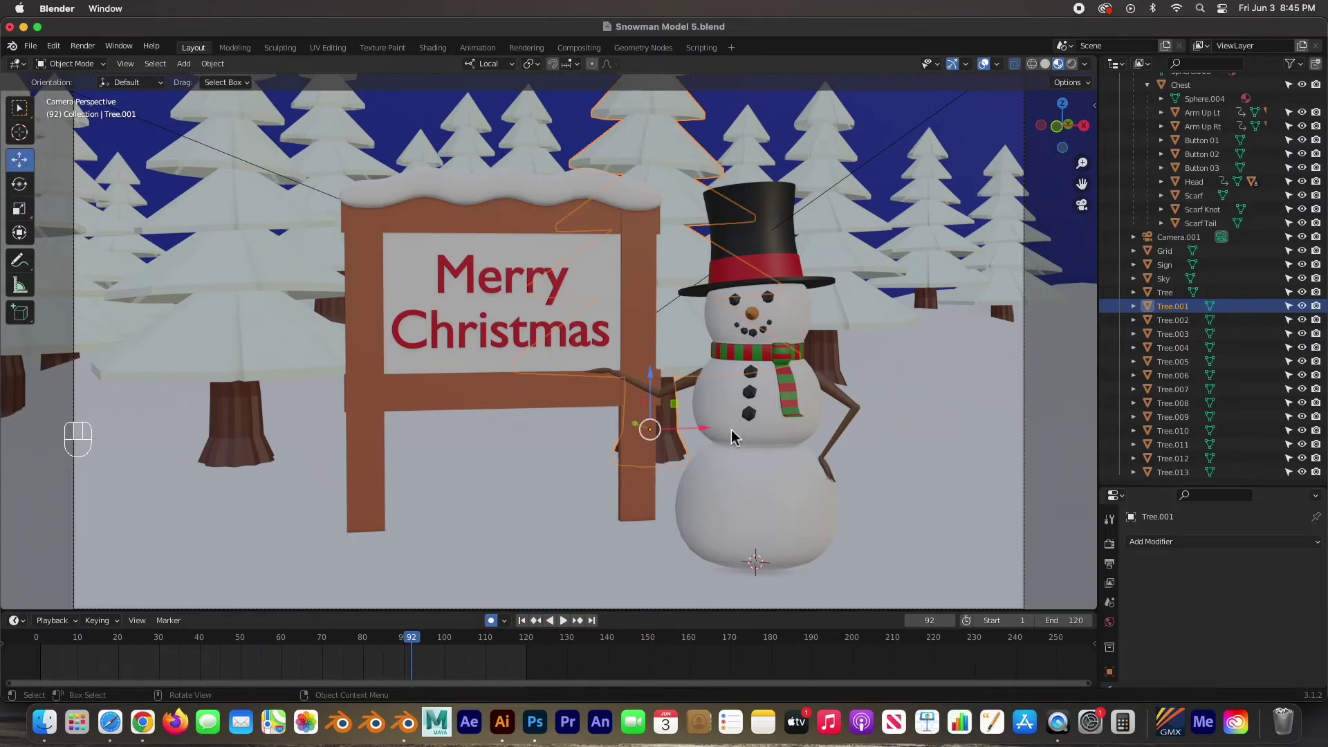
{"action": "mouse_move", "coordinate": [697, 434]}
{"action": "left_mouse_down"}
{"action": "mouse_move", "coordinate": [775, 433]}
{"action": "mouse_move", "coordinate": [701, 430]}
{"action": "left_mouse_up"}
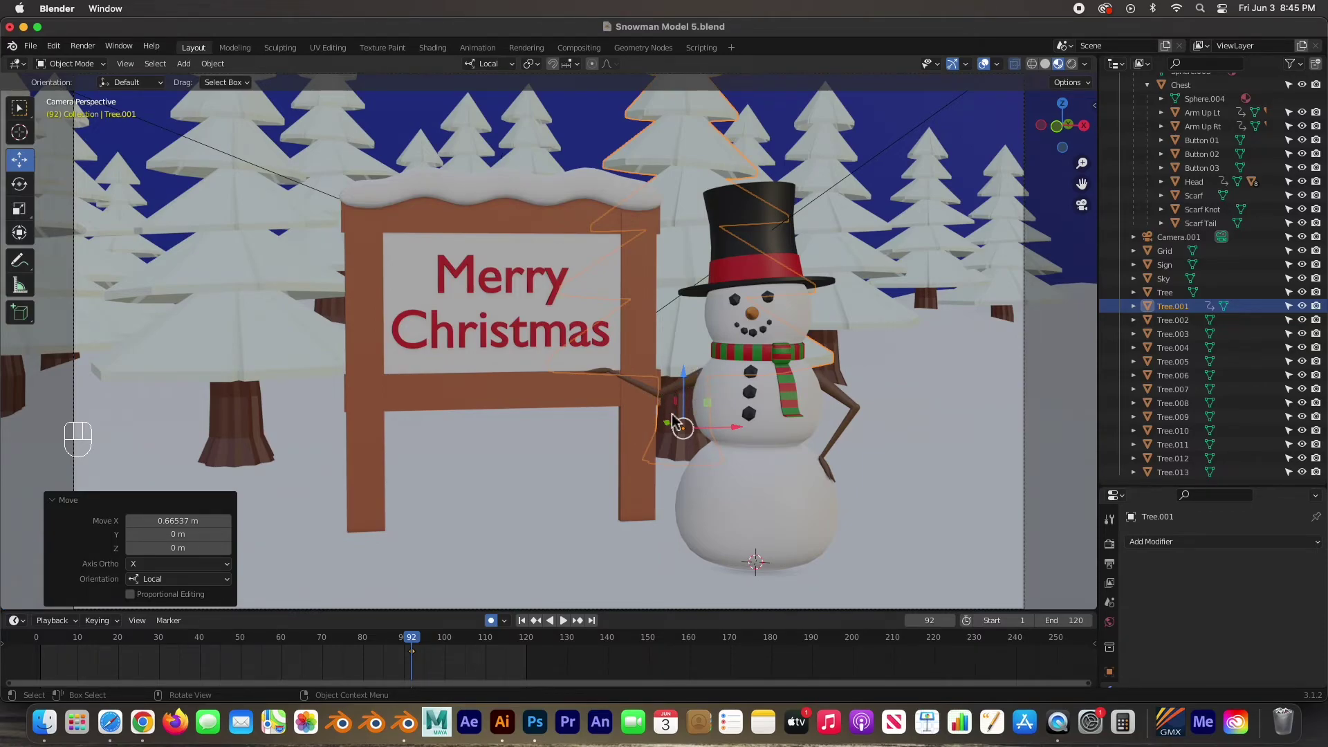
{"action": "left_click_drag", "start_coordinate": [733, 432], "coordinate": [650, 433]}
{"action": "left_click", "coordinate": [745, 145]}
{"action": "left_click_drag", "start_coordinate": [794, 330], "coordinate": [744, 333]}
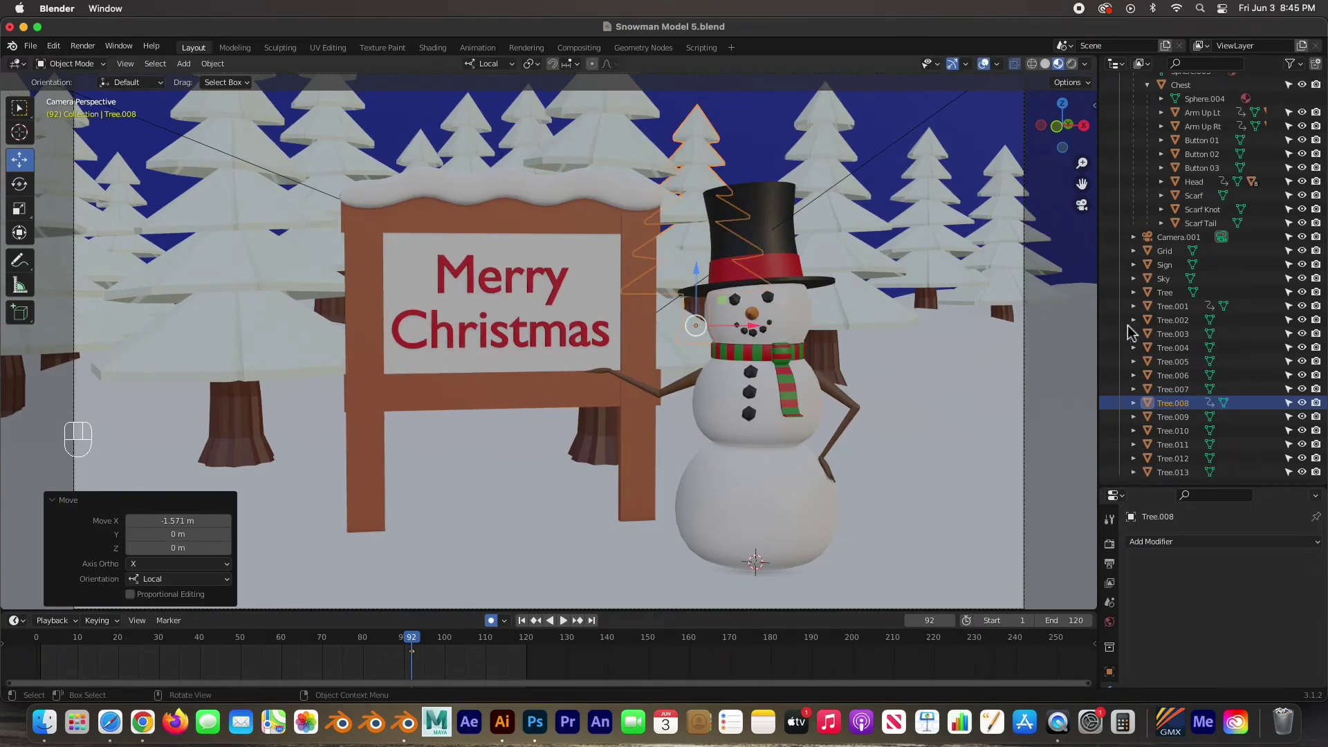
{"action": "left_click", "coordinate": [1166, 237]}
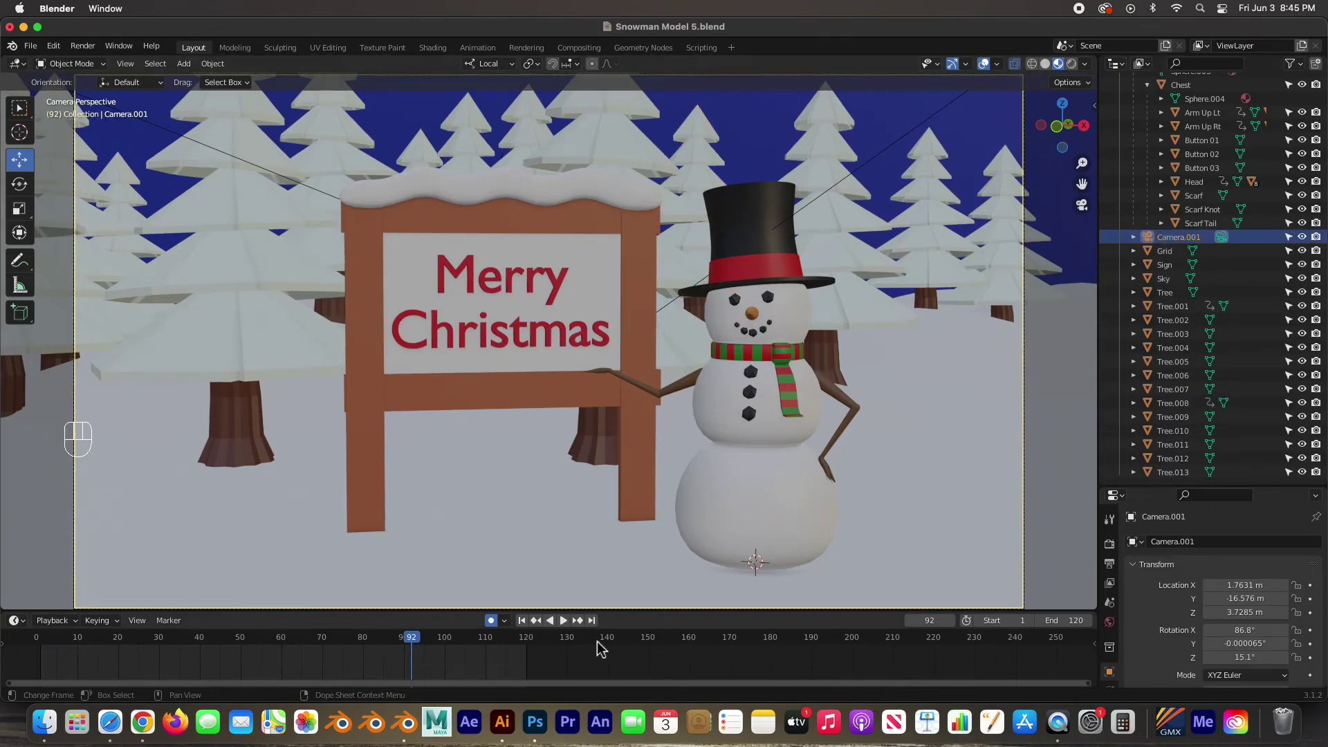
{"action": "left_click", "coordinate": [523, 621]}
{"action": "left_click", "coordinate": [564, 621]}
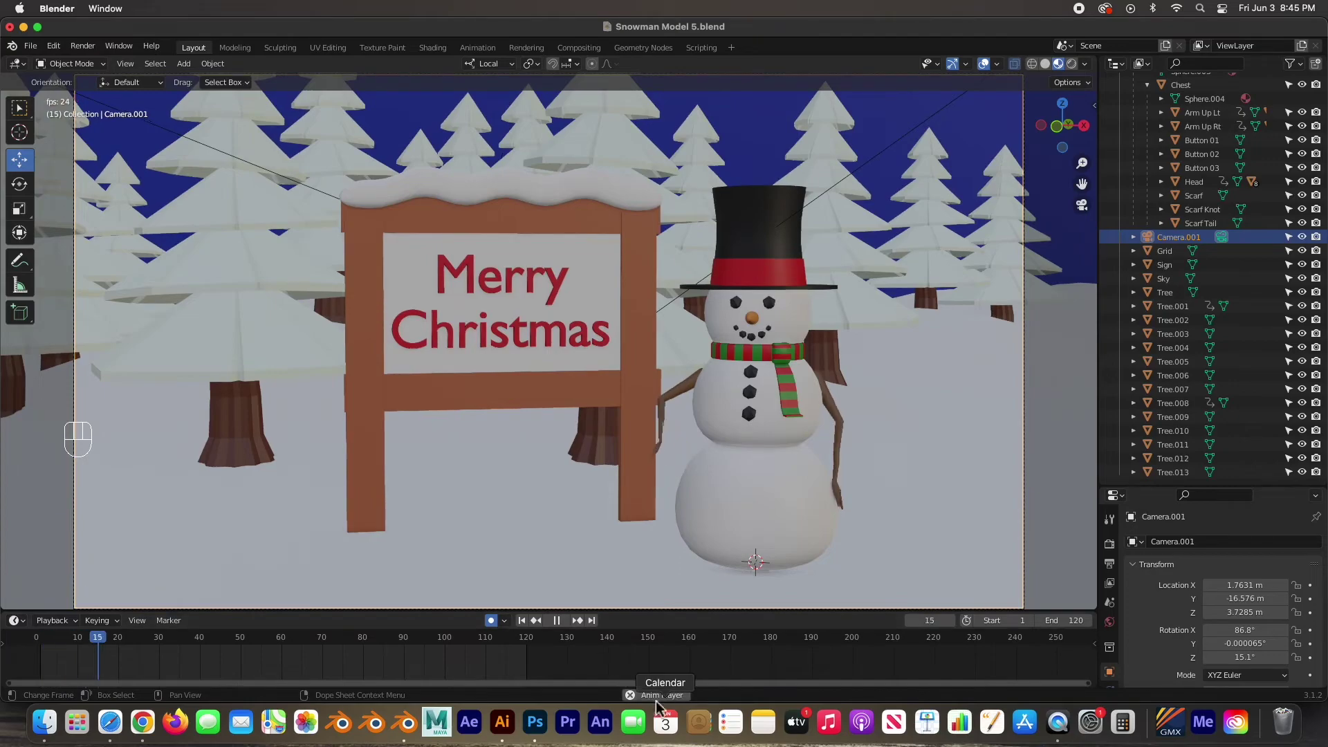